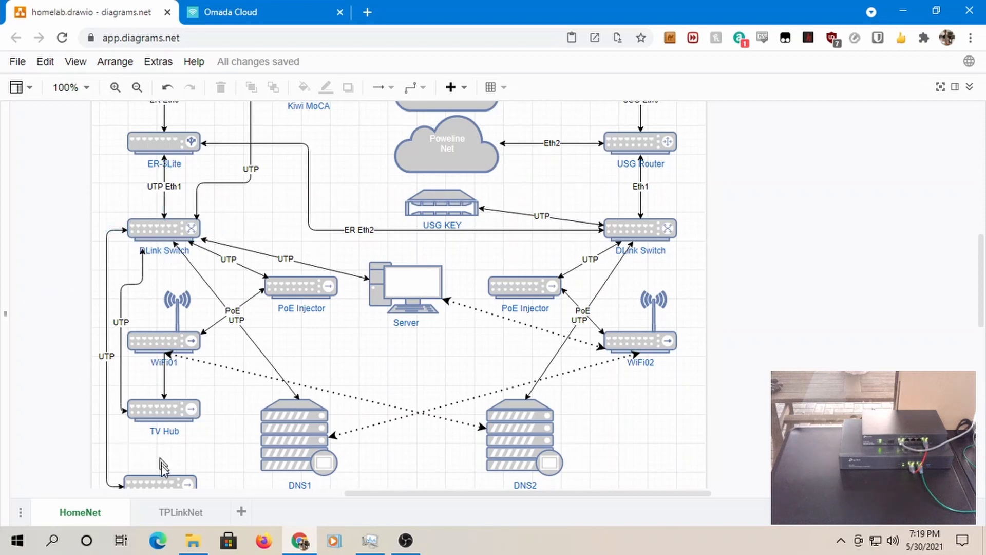
- Show the TPLinkNet page of the home lab diagram
left_click(179, 512)
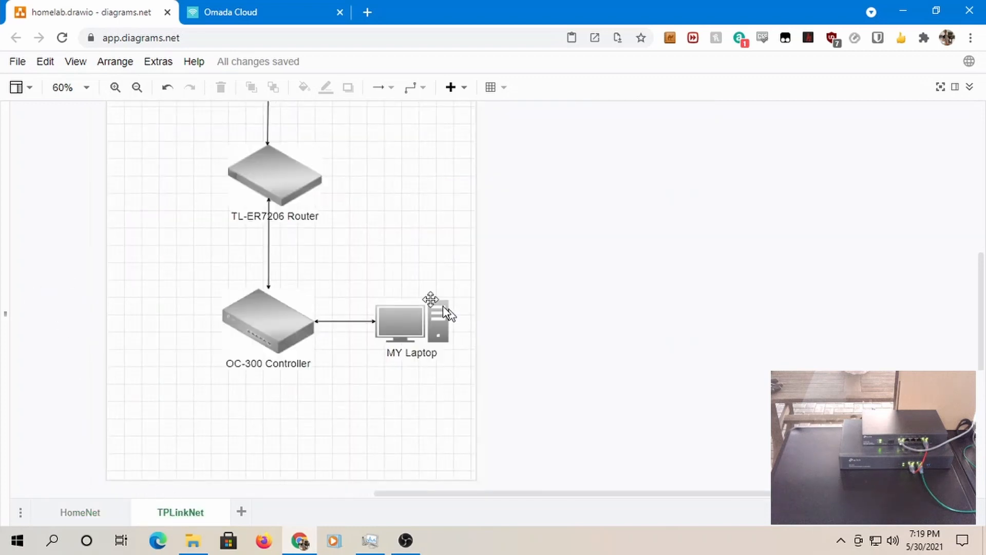
scroll(321, 252, "up", 3)
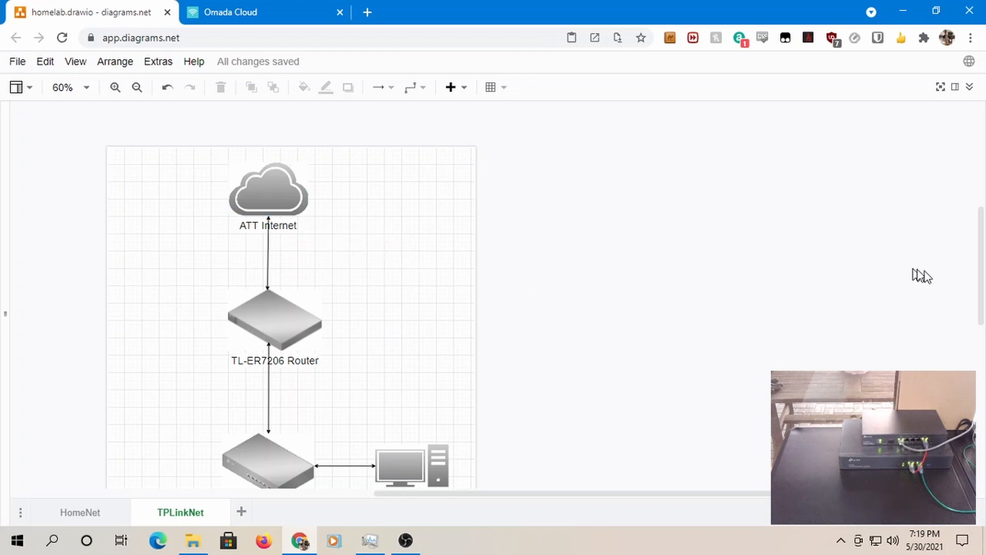
left_click_drag(979, 266, 976, 285)
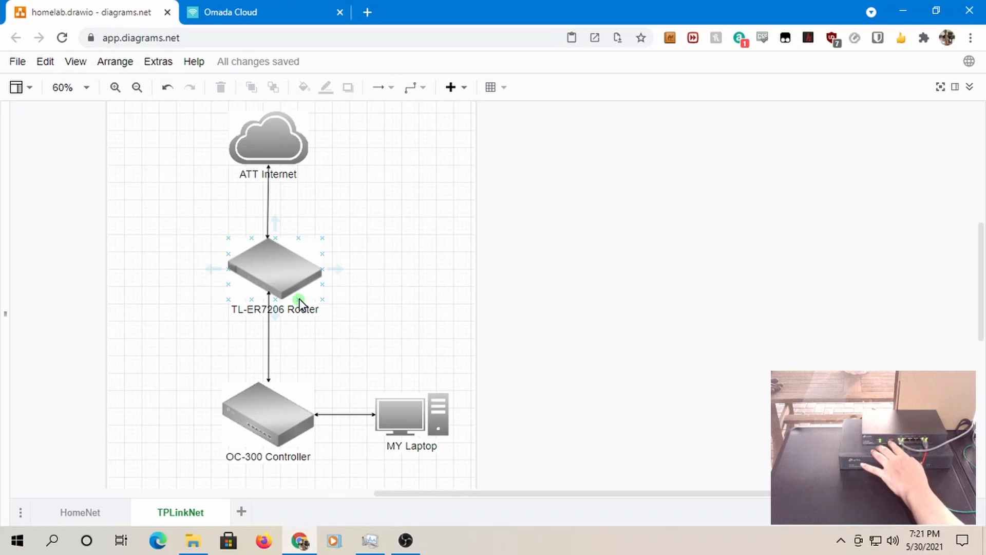
left_click(369, 311)
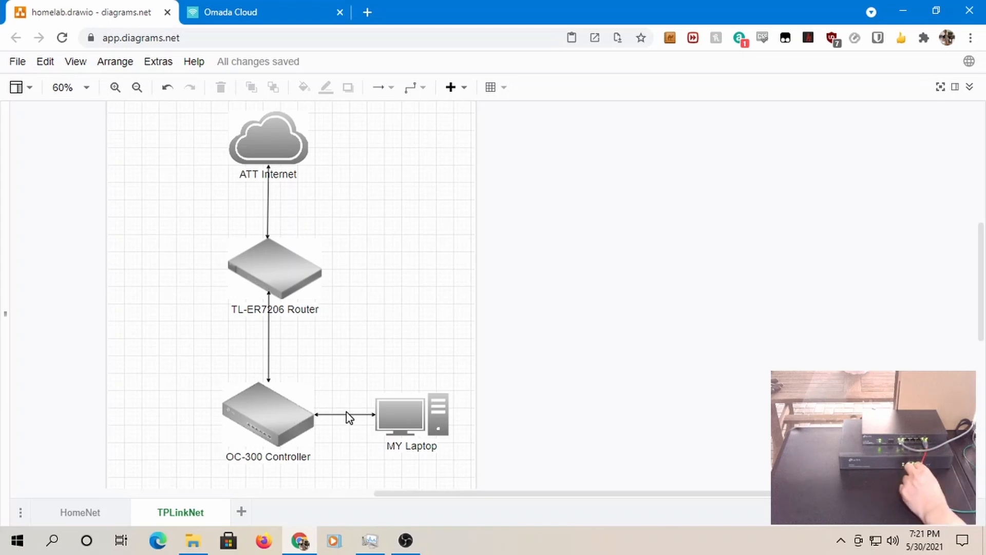
left_click(280, 288)
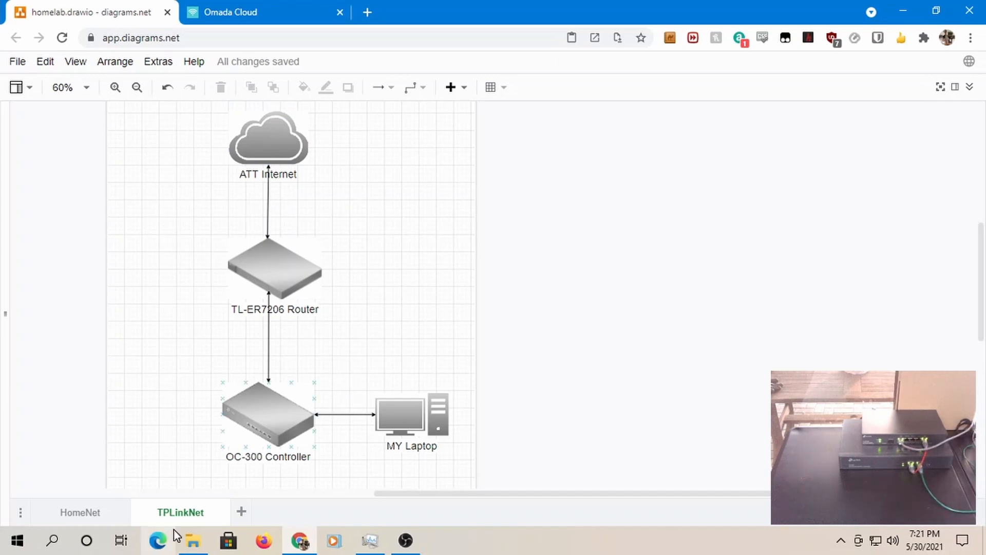
- Run ipconfig in Command Prompt, showing IPv4 192.168.0.126 and gateway 192.168.0.1
left_click(53, 540)
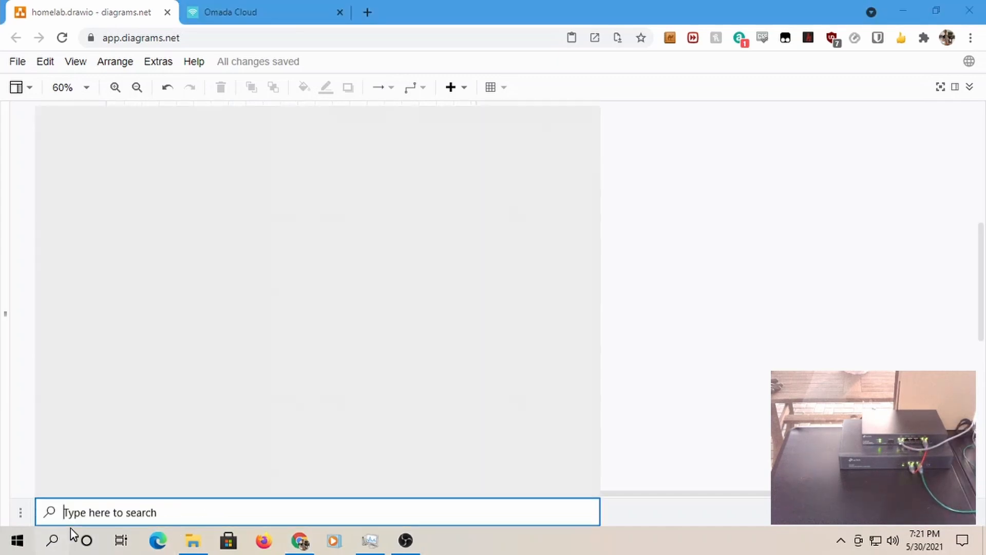
type("cmd")
key("Return")
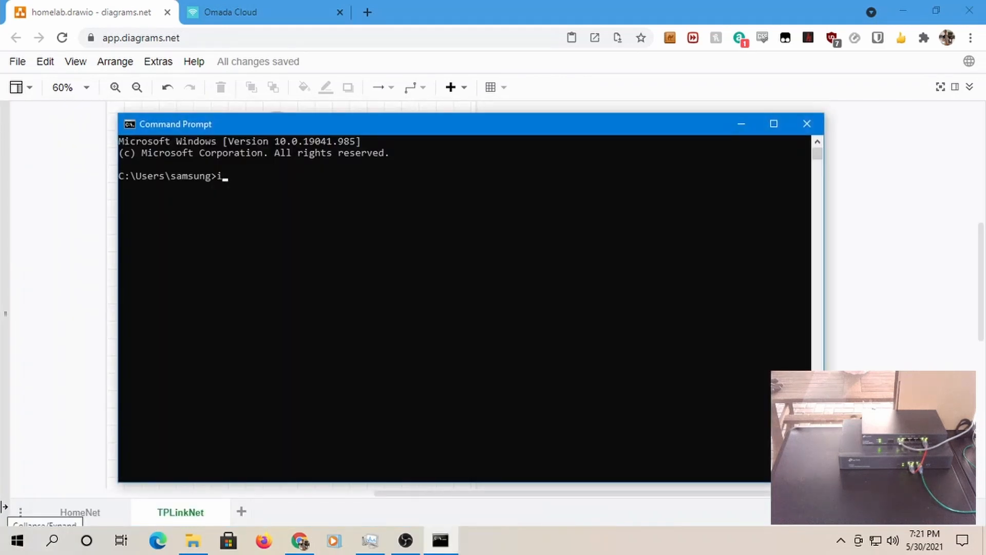
type("ipconfig")
key("Return")
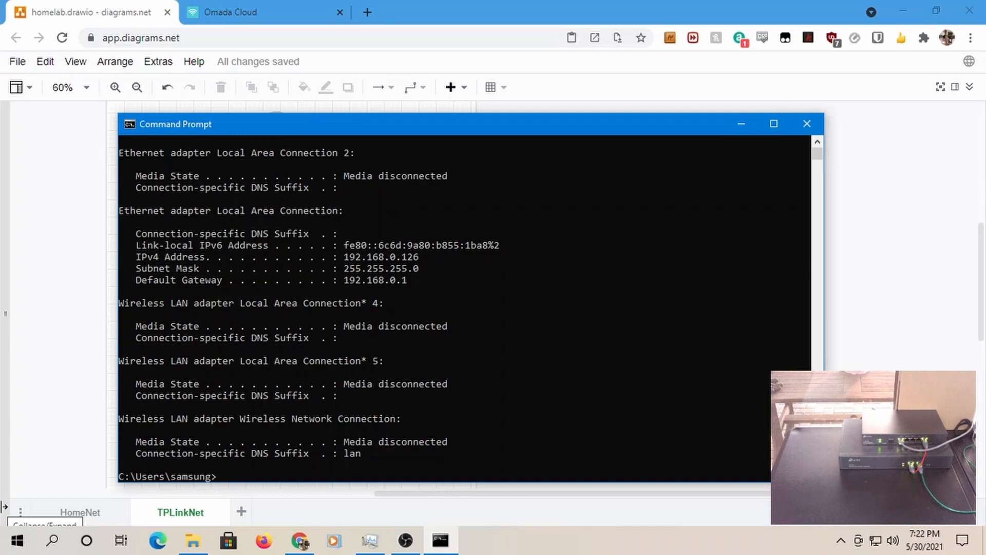
left_click(237, 13)
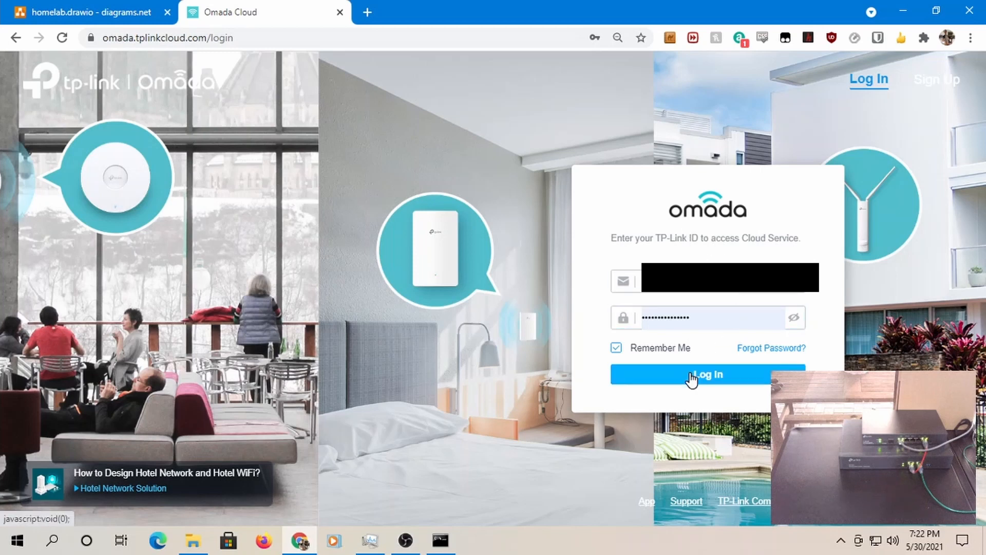
- Return to the homelab.drawio diagram and select the TL-ER7206 Router shape
left_click(77, 15)
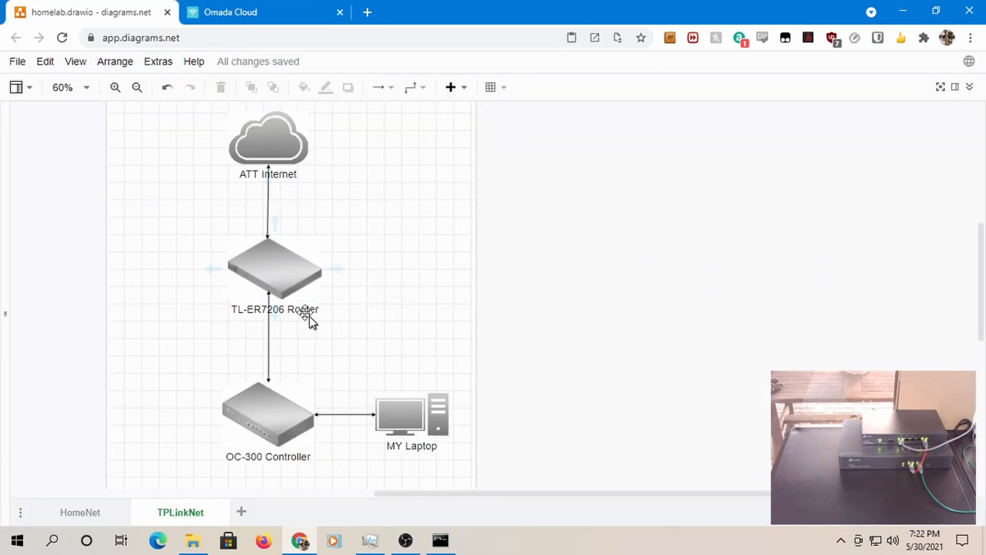
left_click(275, 292)
- Load cnn.com in a new Chrome tab and scroll through its headlines
left_click(367, 12)
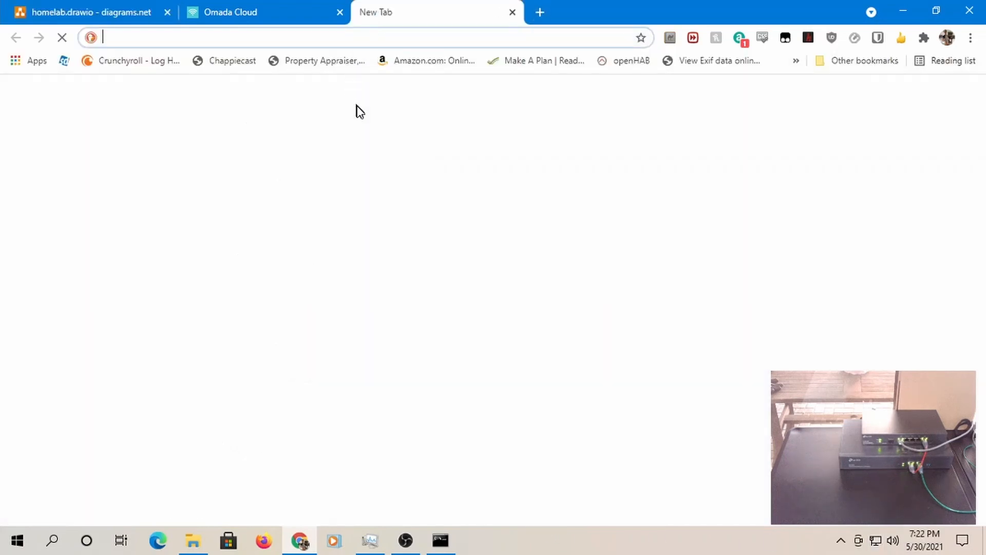
type("cnn.com")
key("Return")
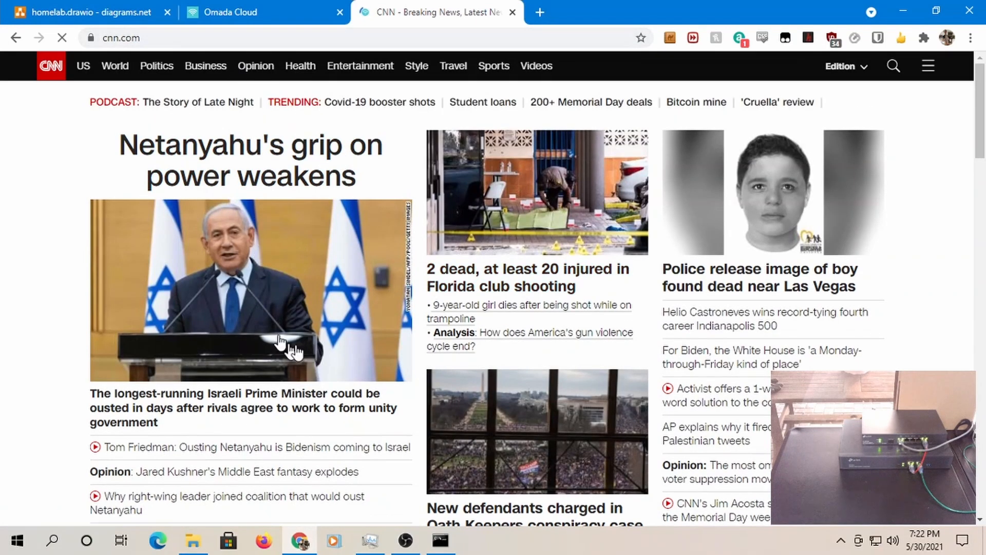
scroll(287, 350, "down", 3)
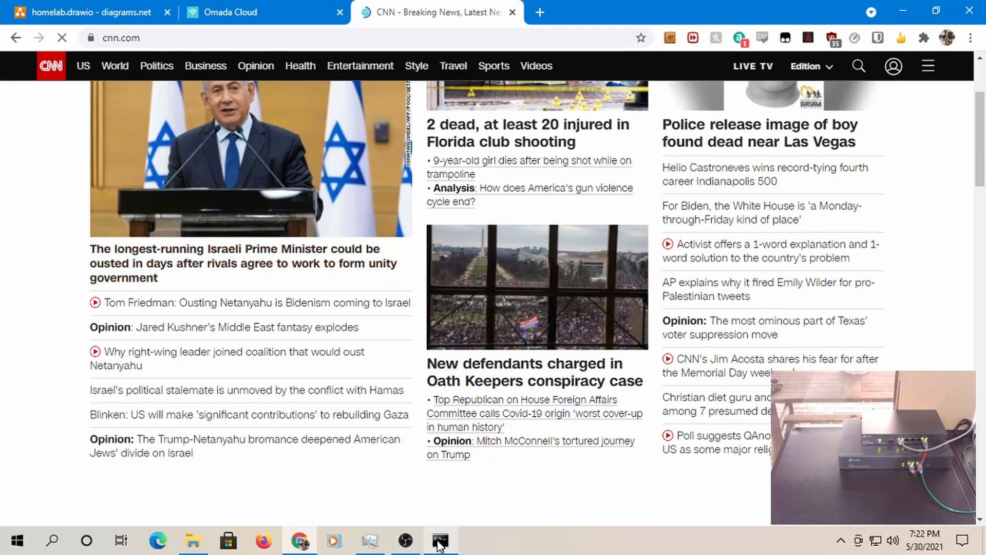
- Ping 192.168.0.151 from Command Prompt, getting ~1 ms replies with TTL 64
mouse_move(439, 546)
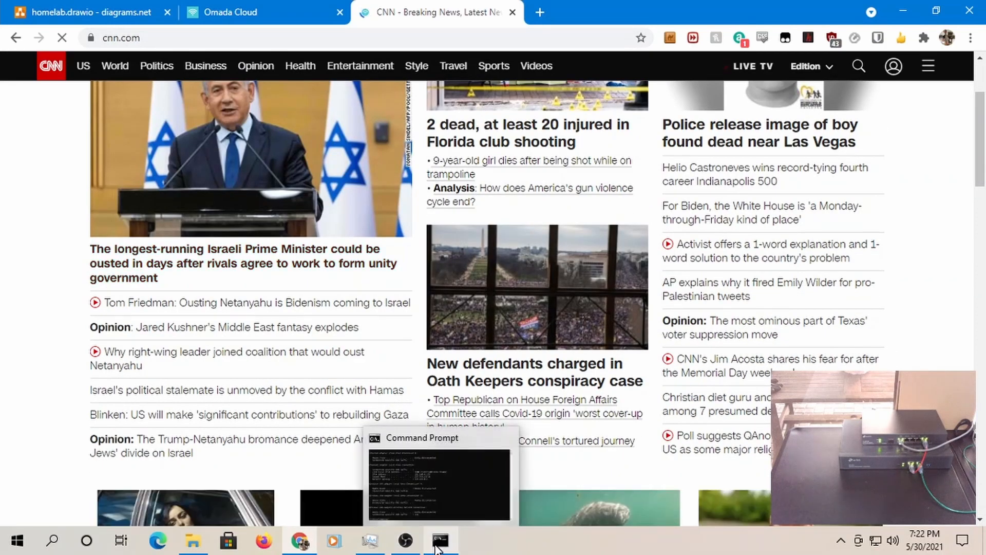
left_click(439, 545)
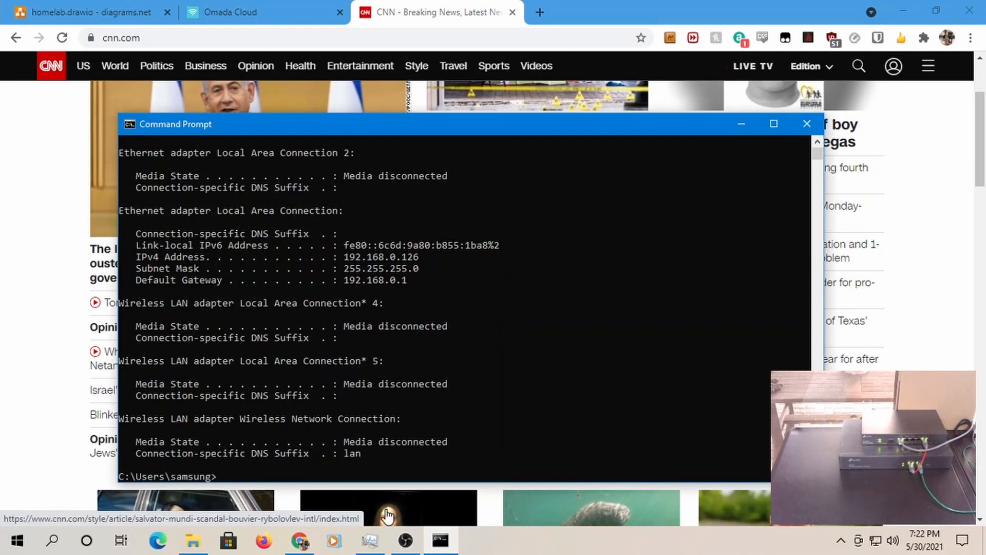
type("ping 192.168.0.1")
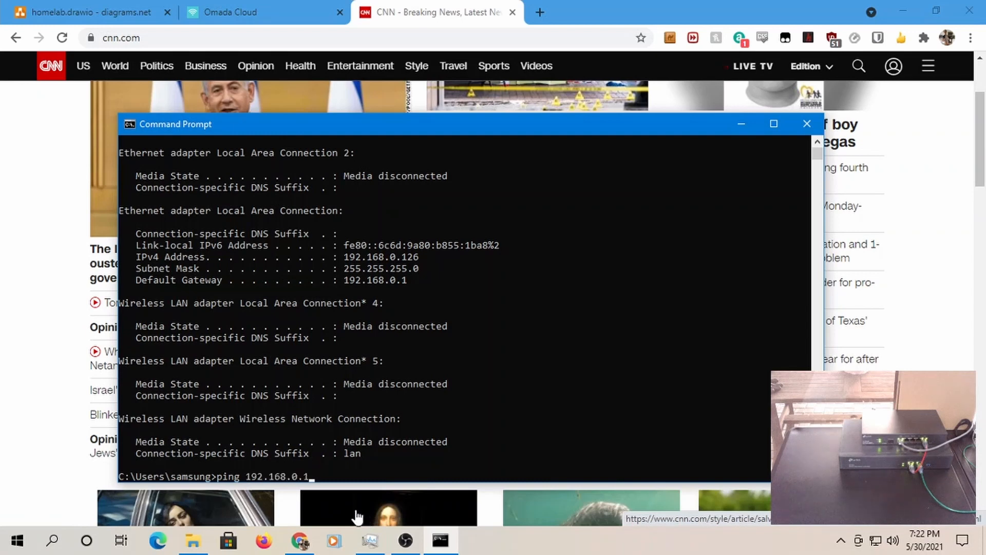
type("51")
key("Return")
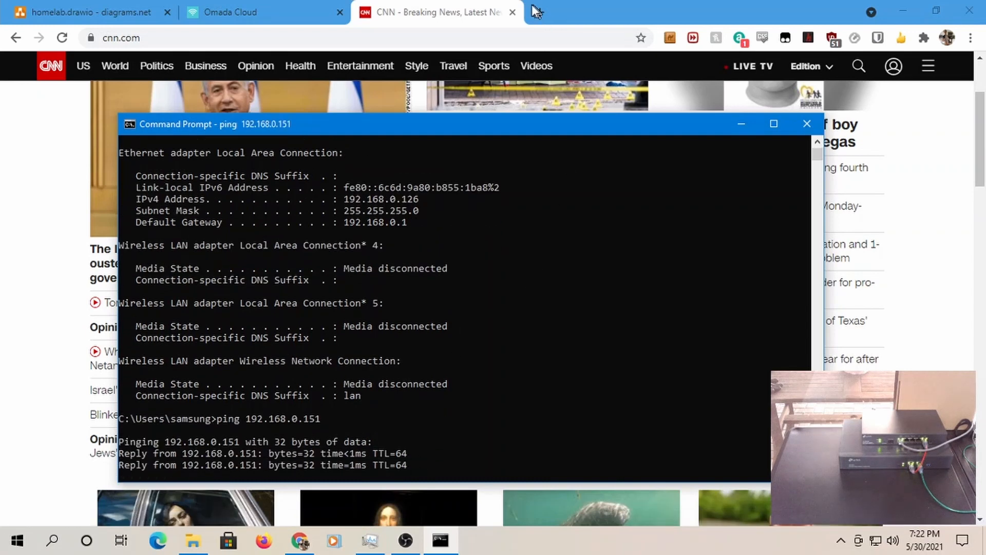
left_click(559, 26)
- Browse to the Omada Controller at 192.168.0.151 in a new tab
left_click(539, 12)
type("192/")
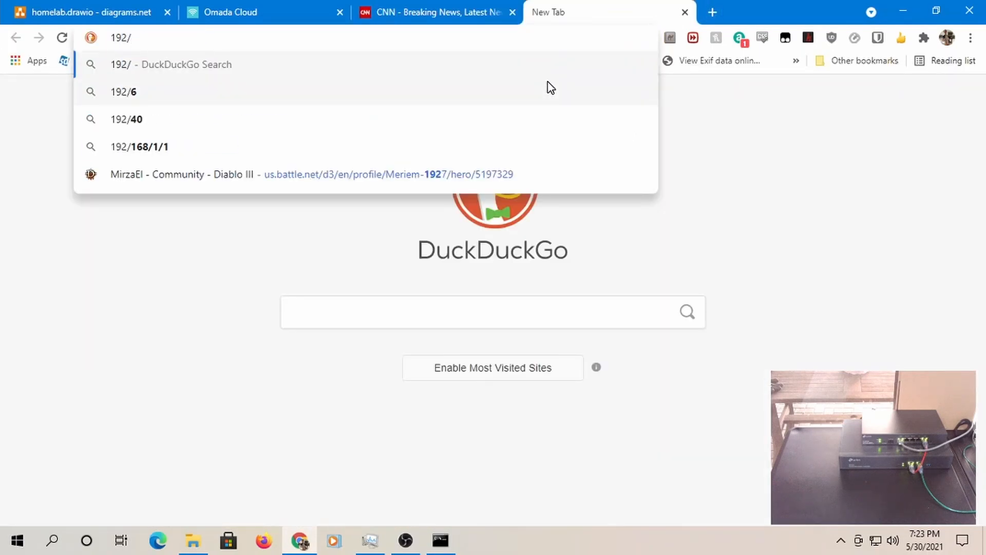
key("BackSpace")
type("16")
key("BackSpace")
key("BackSpace")
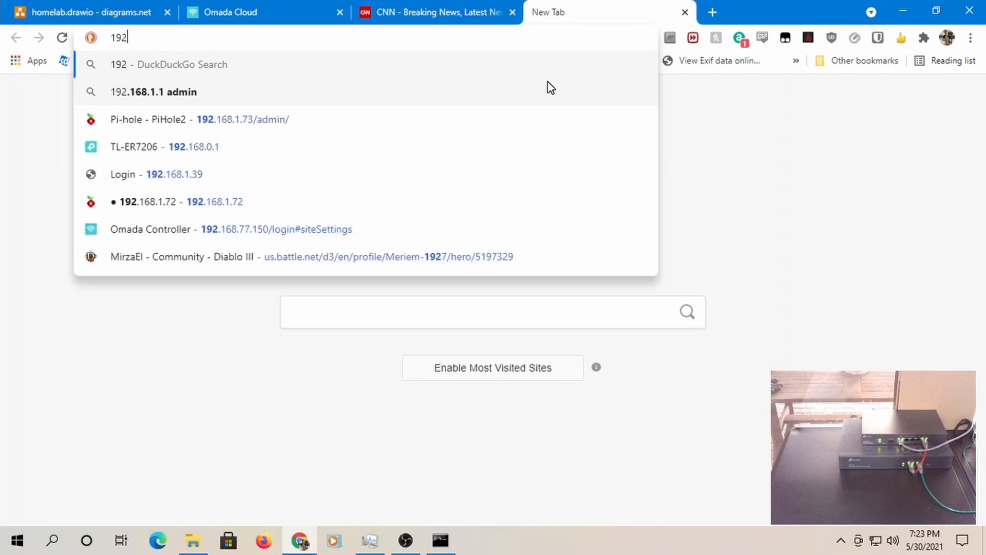
type(".168.0")
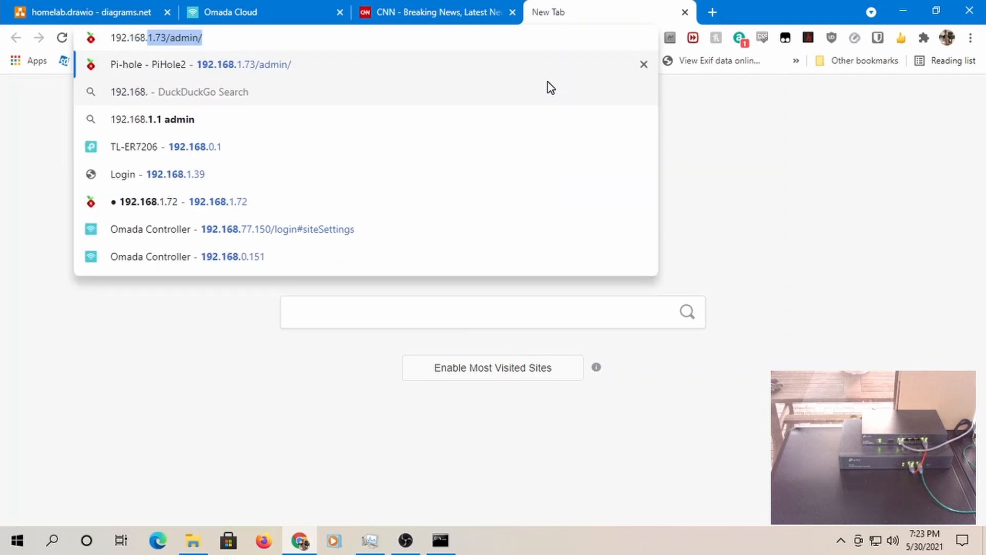
type(".151")
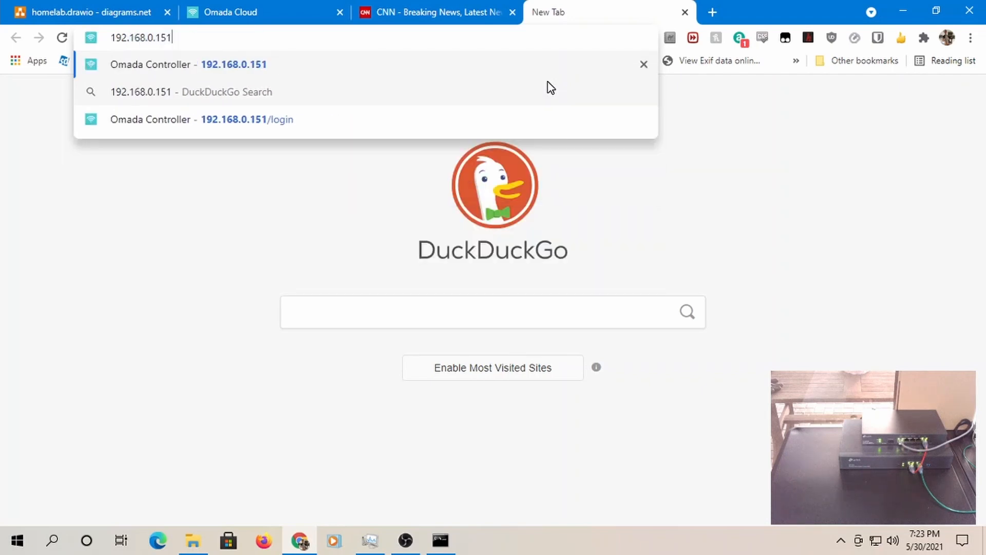
key("Return")
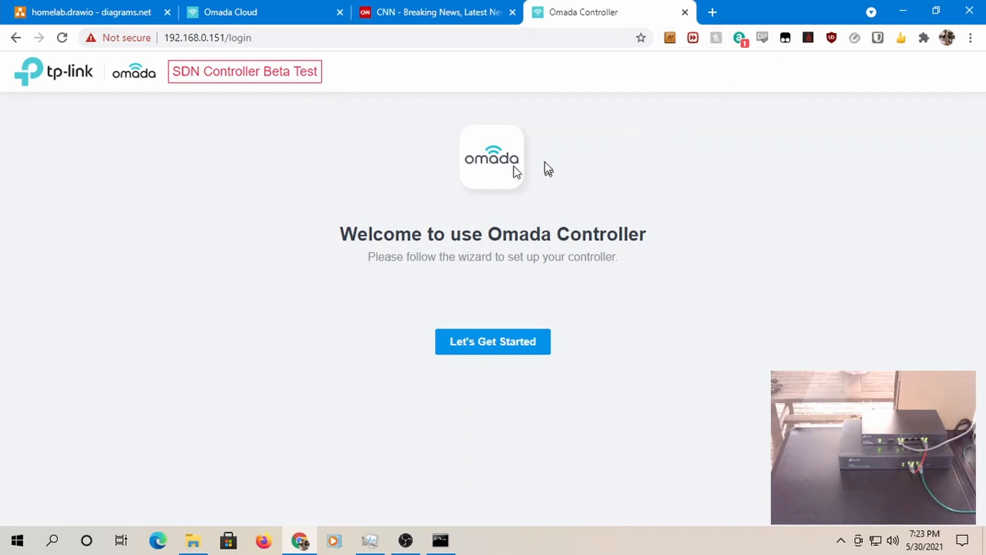
- Open the TL-ER7206 router web UI at 192.168.0.1 in another new tab
left_click(714, 11)
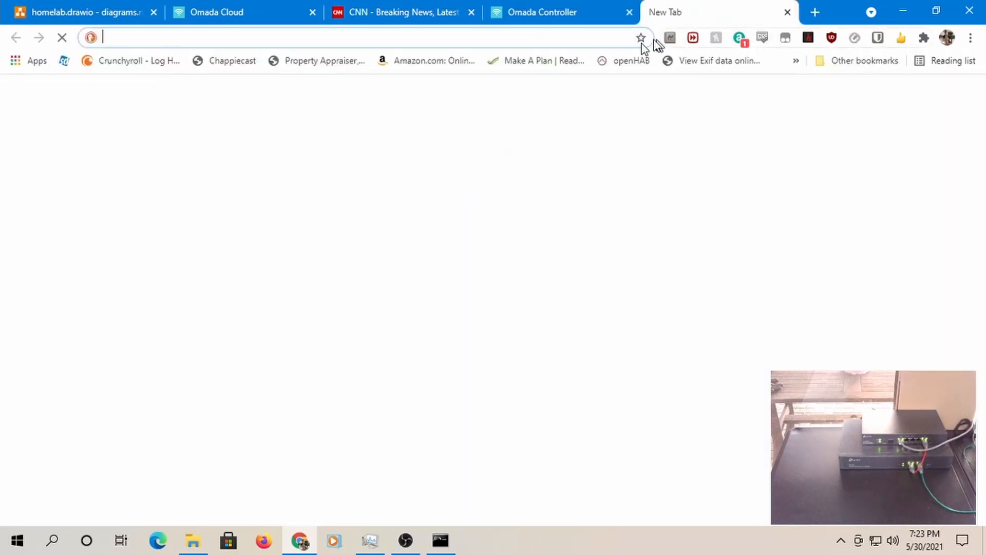
type("192.")
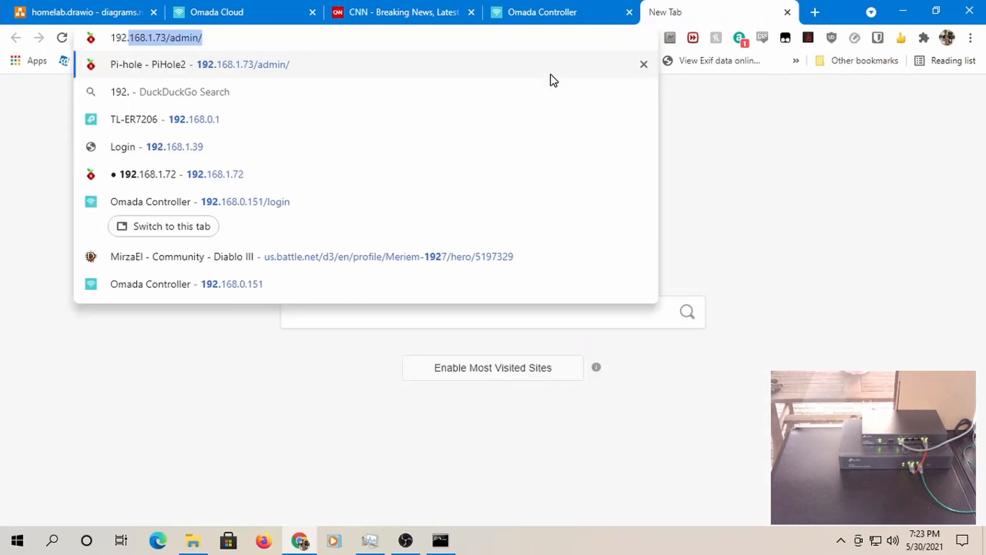
type("168.0.")
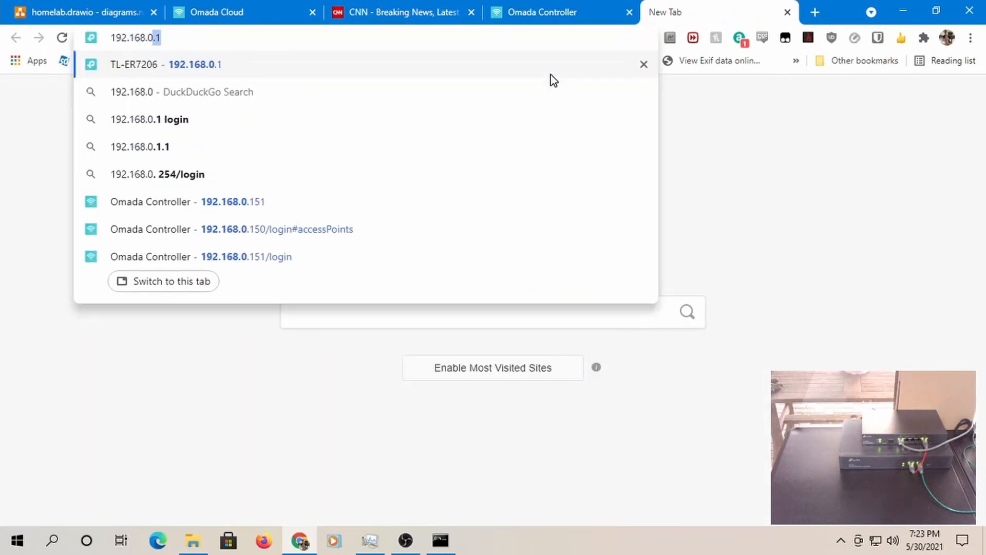
type("1")
key("Return")
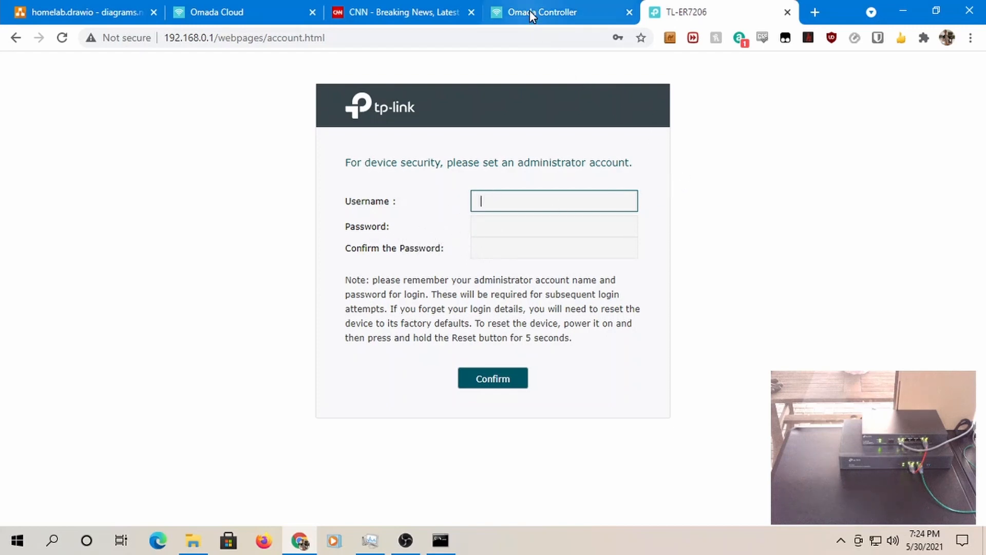
- Check the Omada Controller and router setup tabs, then show the CNN homepage
left_click(557, 13)
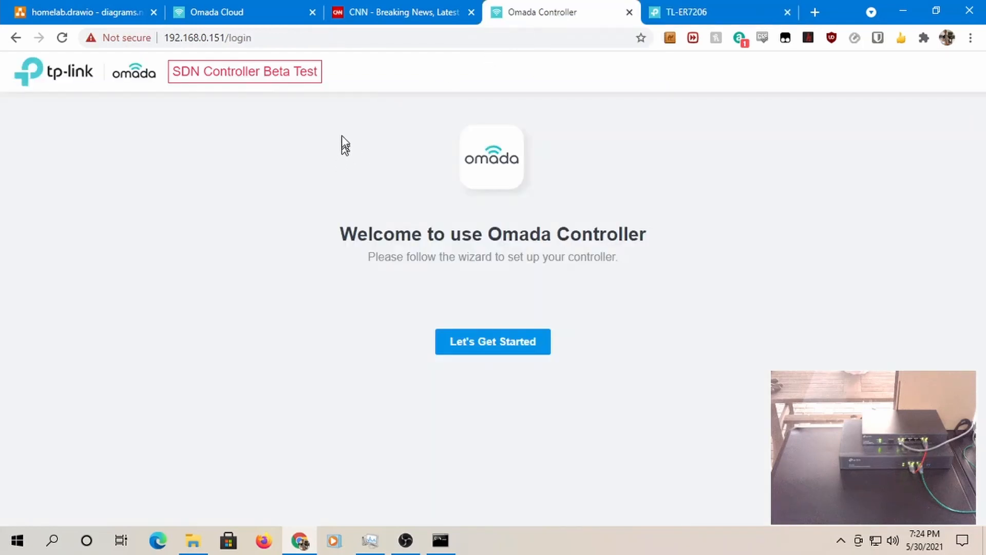
left_click(674, 16)
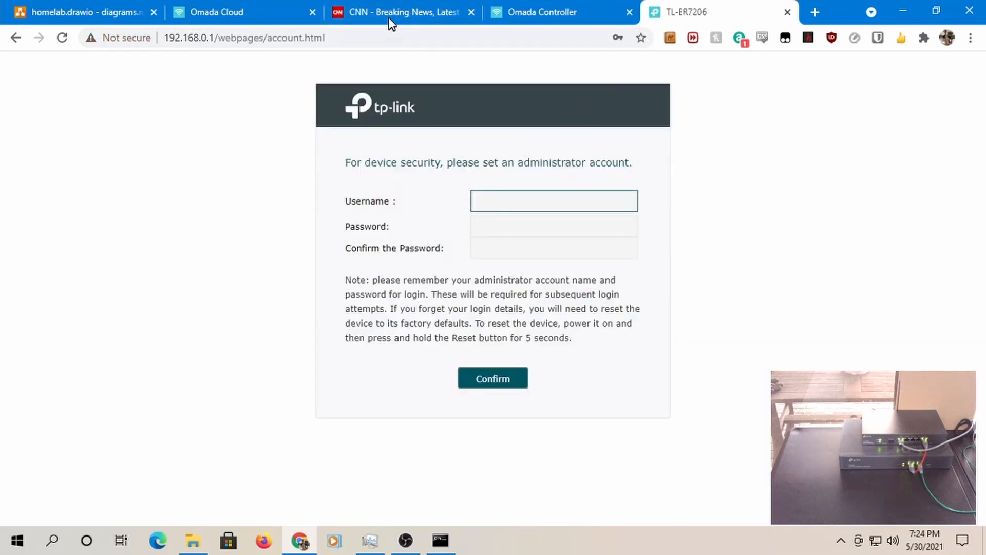
left_click(416, 21)
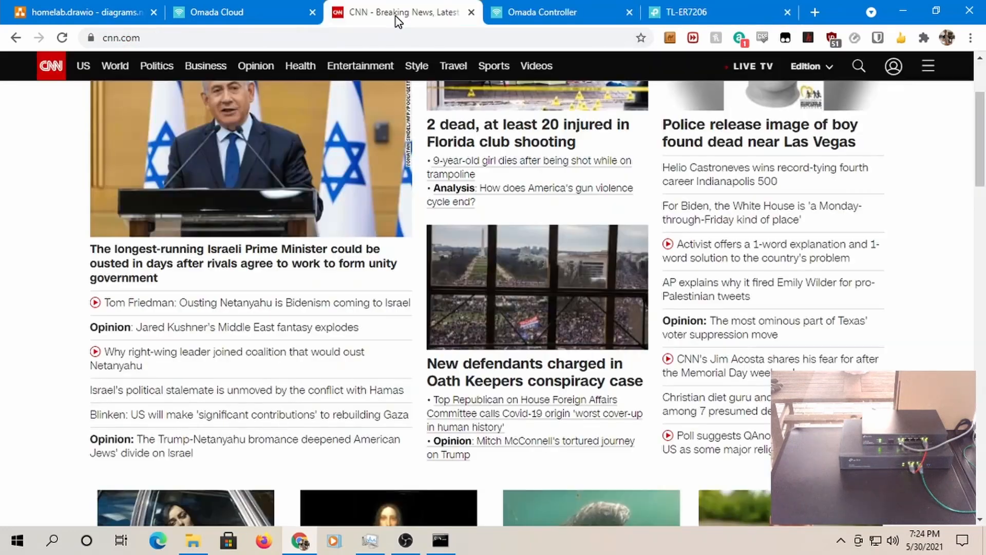
- Run ipconfig /all in Command Prompt to list the full adapter configuration
left_click(440, 540)
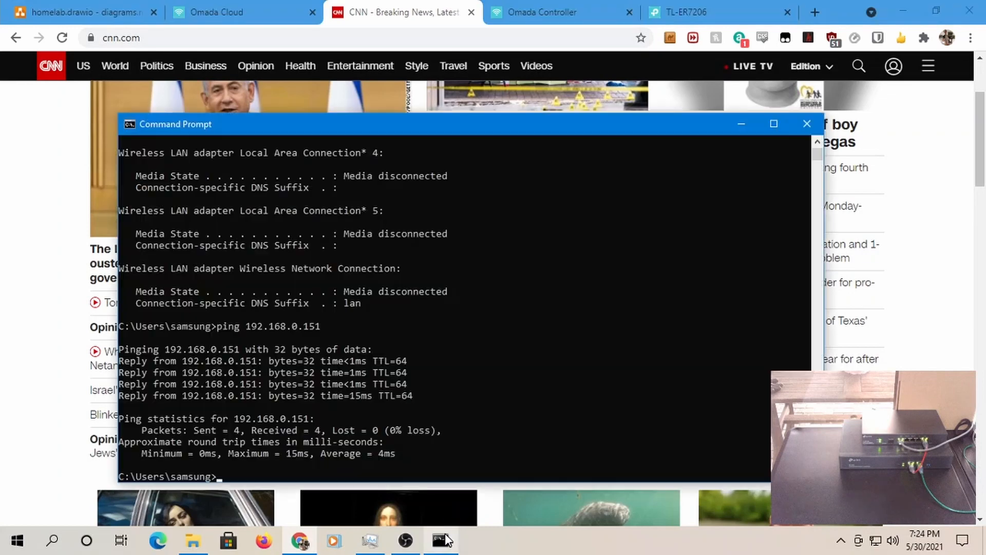
type("o")
key("BackSpace")
type("icp")
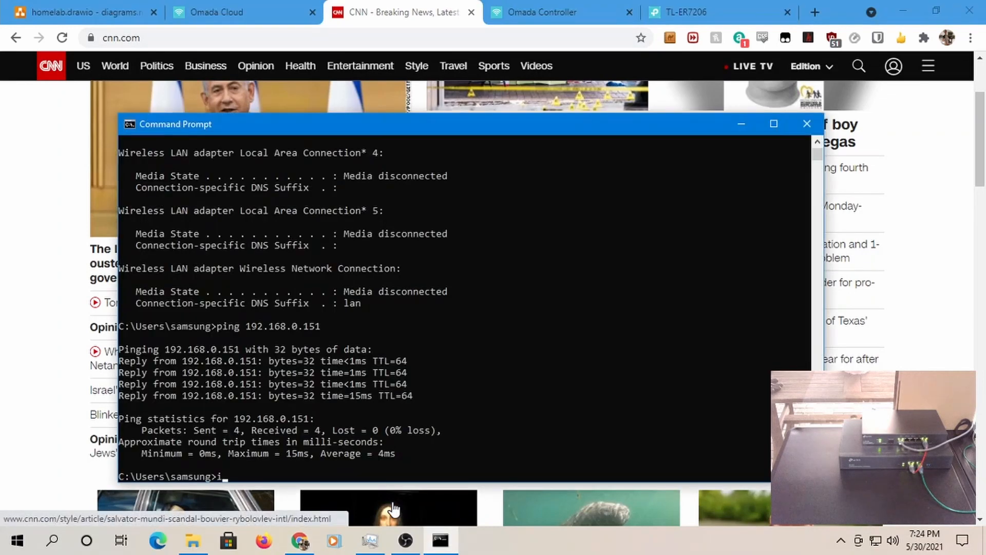
key("BackSpace")
type("pconfig /all")
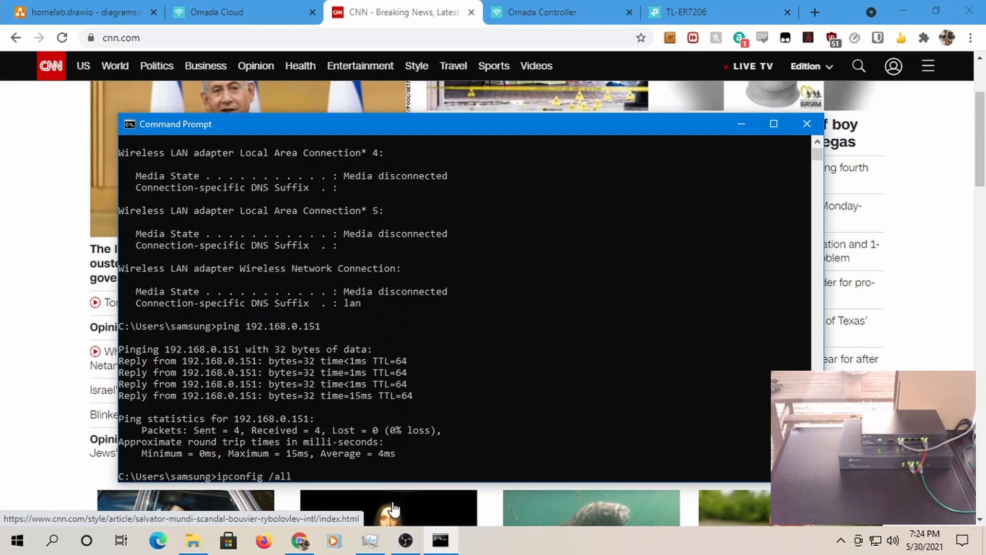
key("Return")
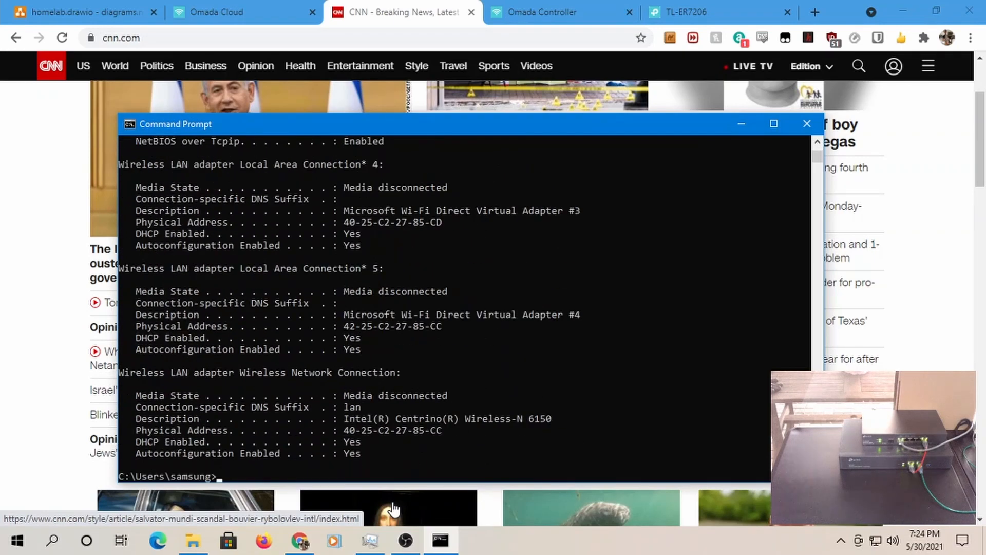
- Scroll the output to inspect the Ethernet adapter's DNS servers 192.168.0.1
scroll(492, 350, "up", 4)
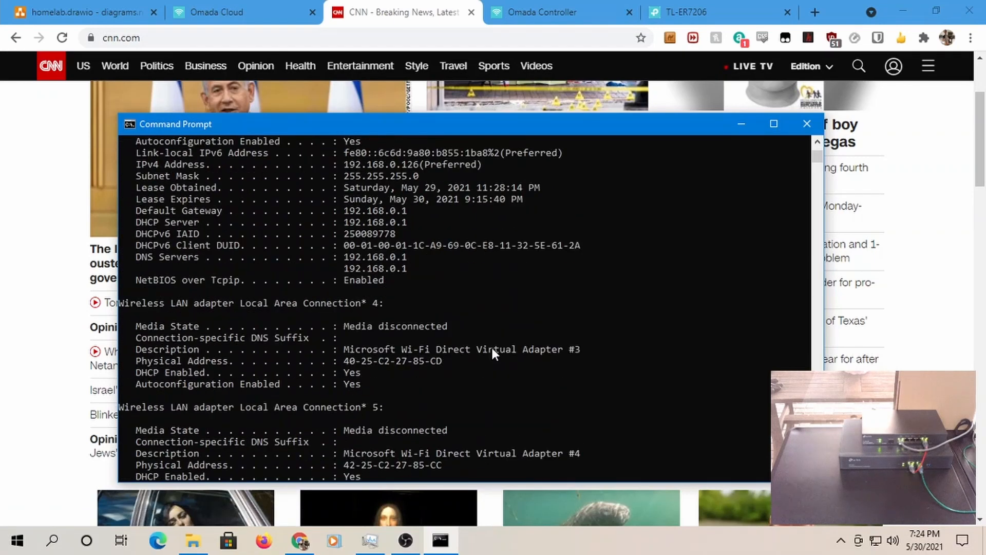
scroll(431, 268, "up", 2)
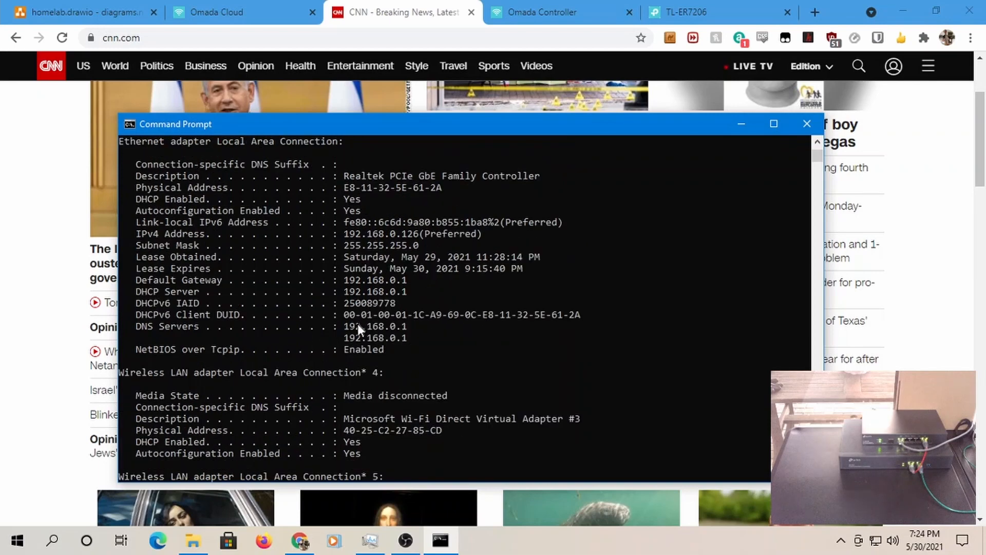
scroll(418, 334, "down", 4)
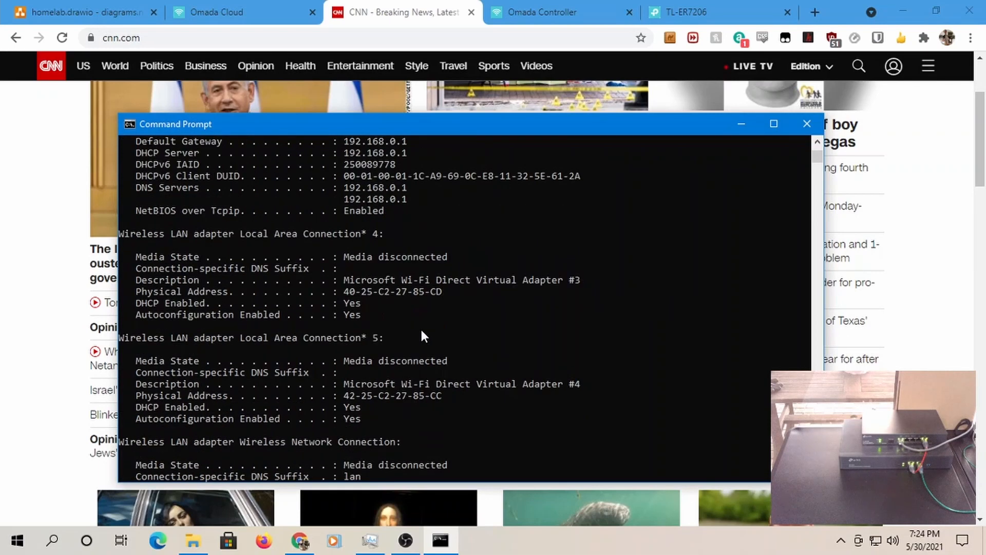
scroll(421, 335, "up", 2)
scroll(440, 300, "down", 4)
scroll(440, 300, "down", 2)
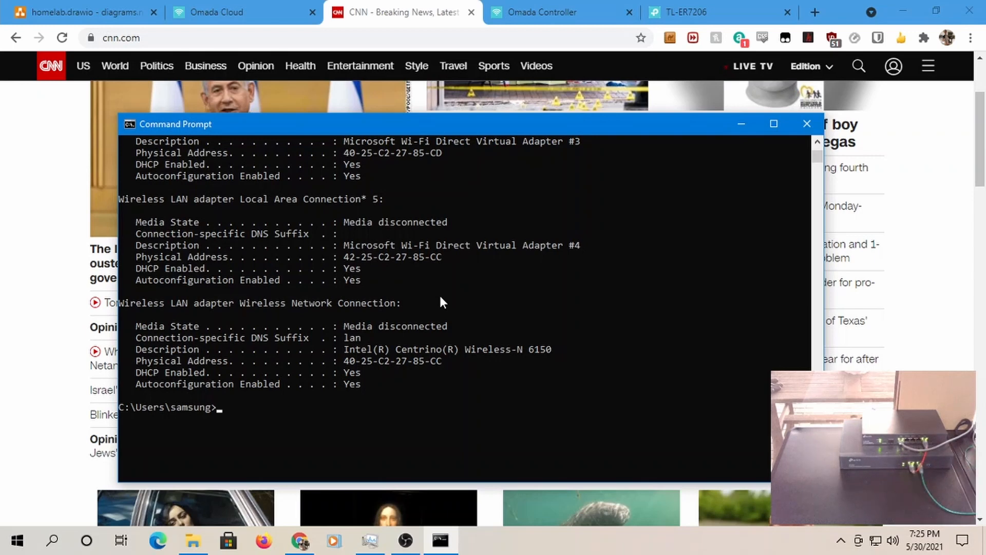
scroll(442, 298, "up", 2)
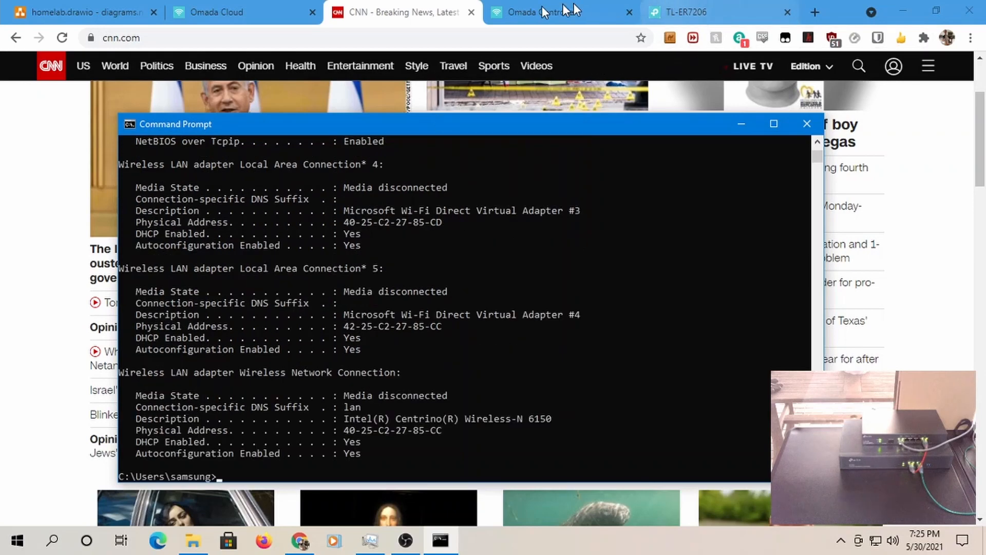
- Log in to Omada Cloud, then view the local controller's setup welcome page
left_click(224, 12)
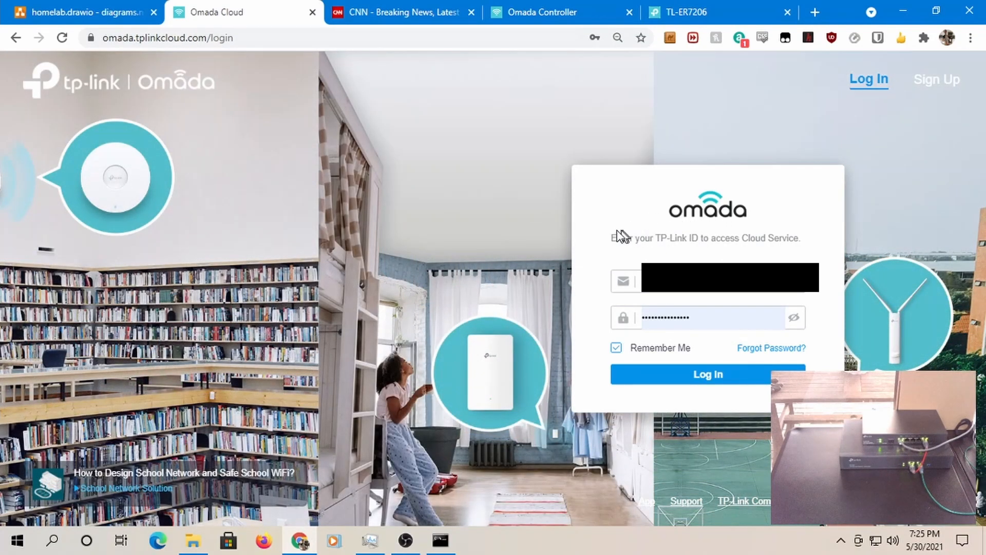
left_click(699, 375)
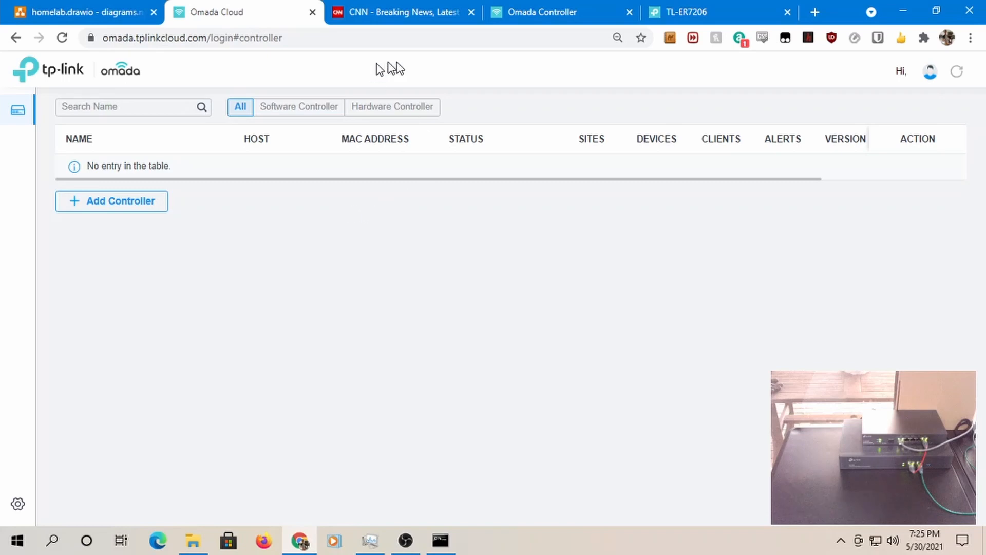
left_click(511, 10)
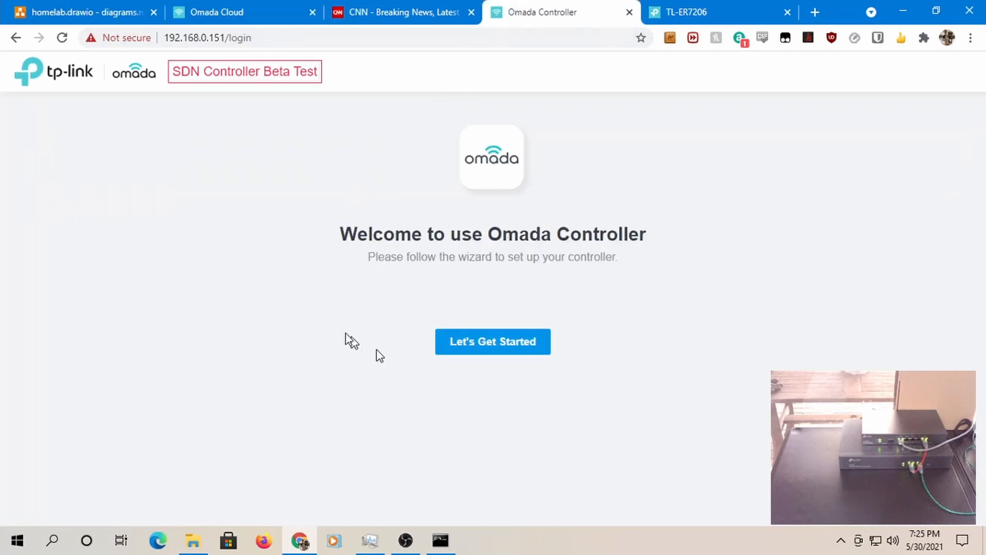
- Compare the controller welcome page with the still-empty Omada Cloud controller list
left_click(212, 12)
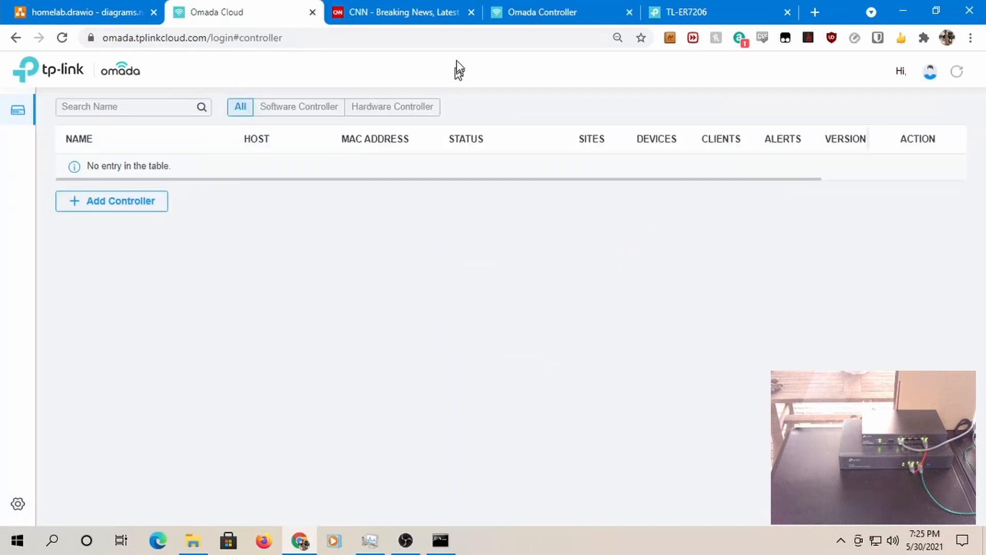
left_click(511, 14)
left_click(237, 16)
- Add a hardware controller to the Omada Cloud account and continue past the power-on instructions
left_click(121, 205)
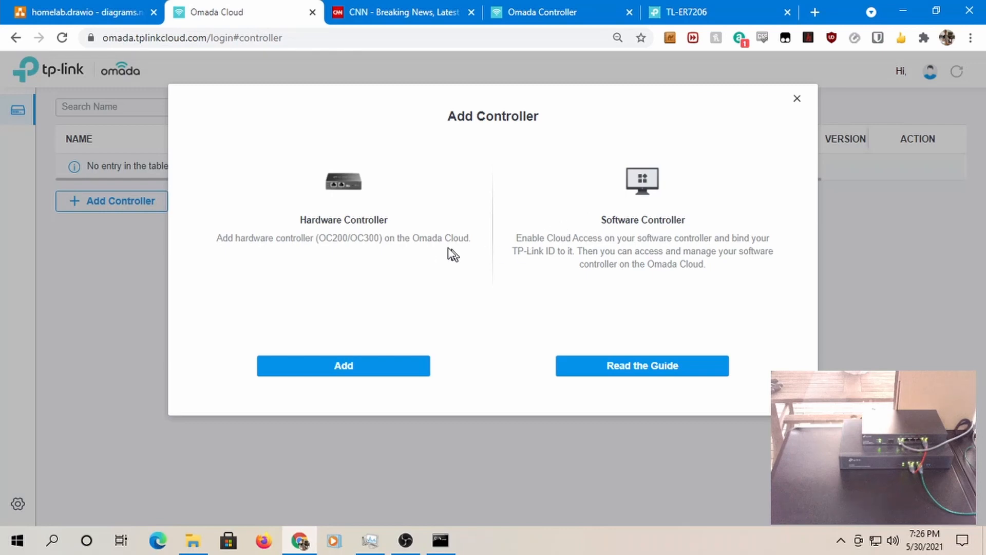
left_click(351, 366)
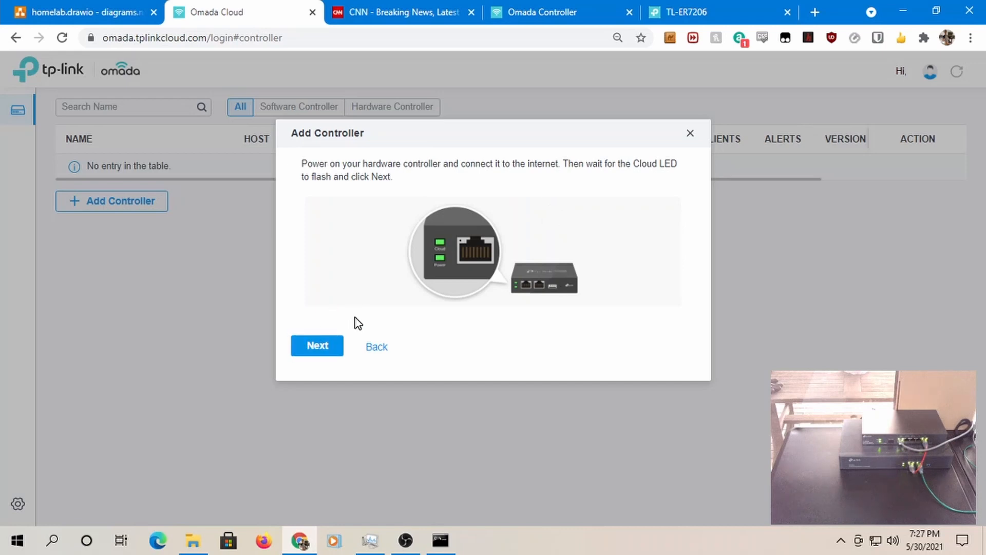
left_click(316, 349)
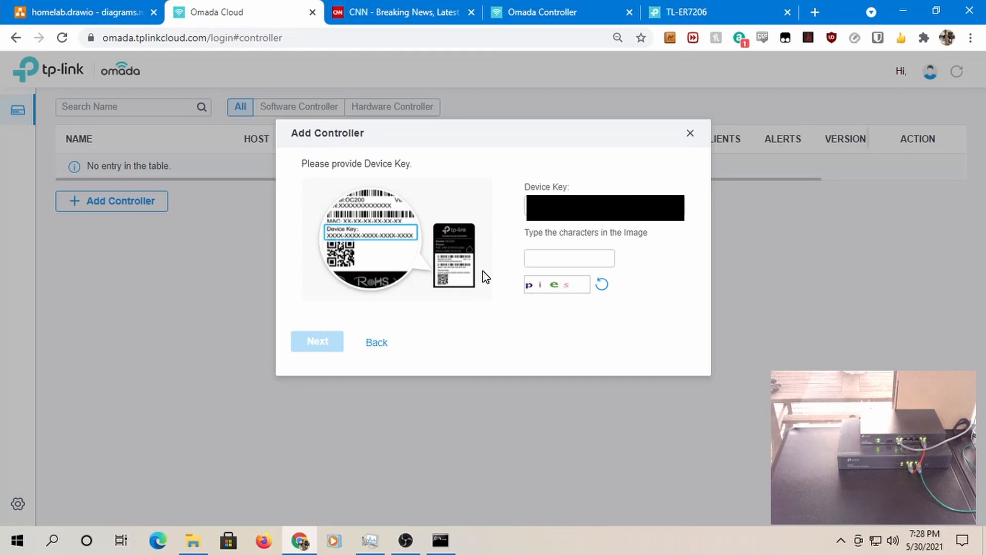
- Enter a readable captcha to add OC300_1B2C7B, now online at 192.168.0.151
left_click(605, 287)
left_click(604, 286)
left_click(534, 258)
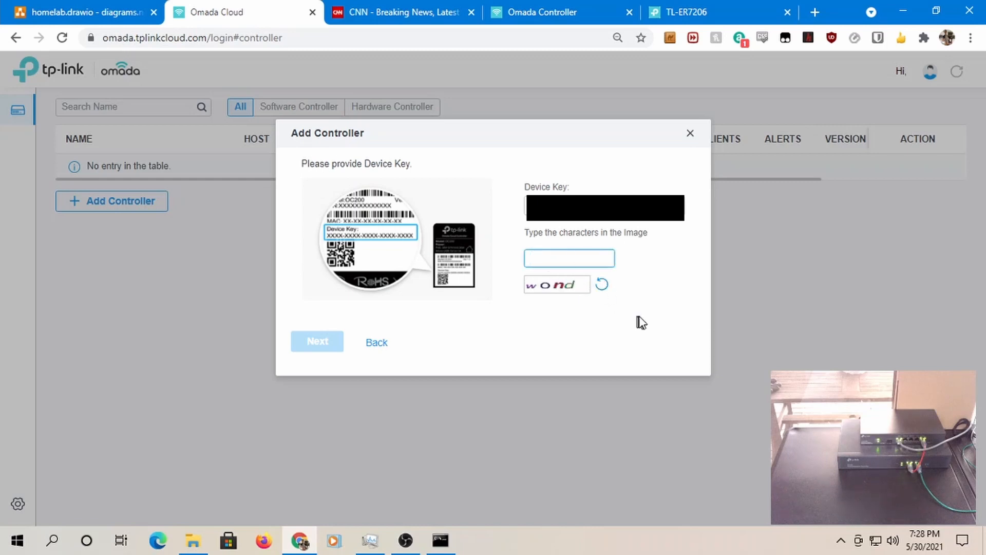
type("wond")
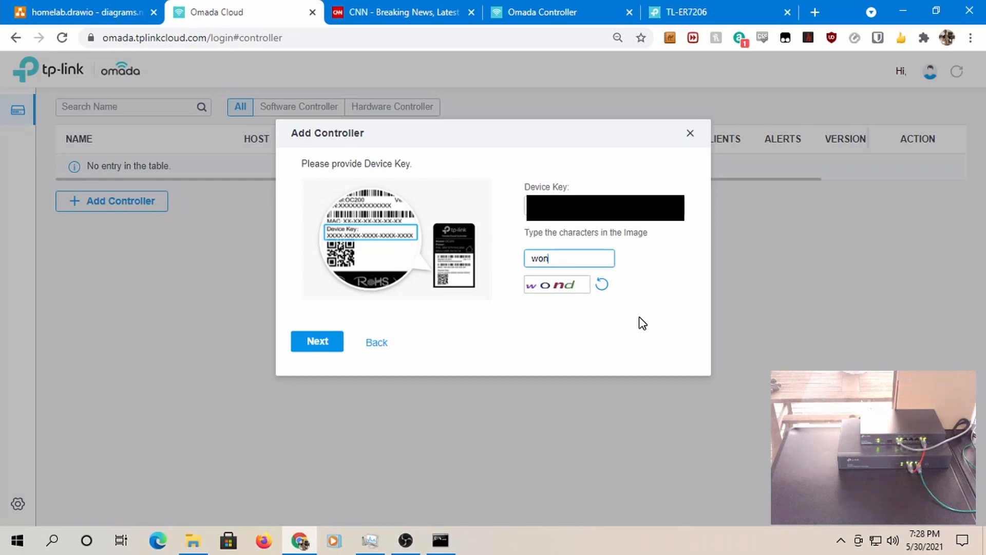
left_click(311, 341)
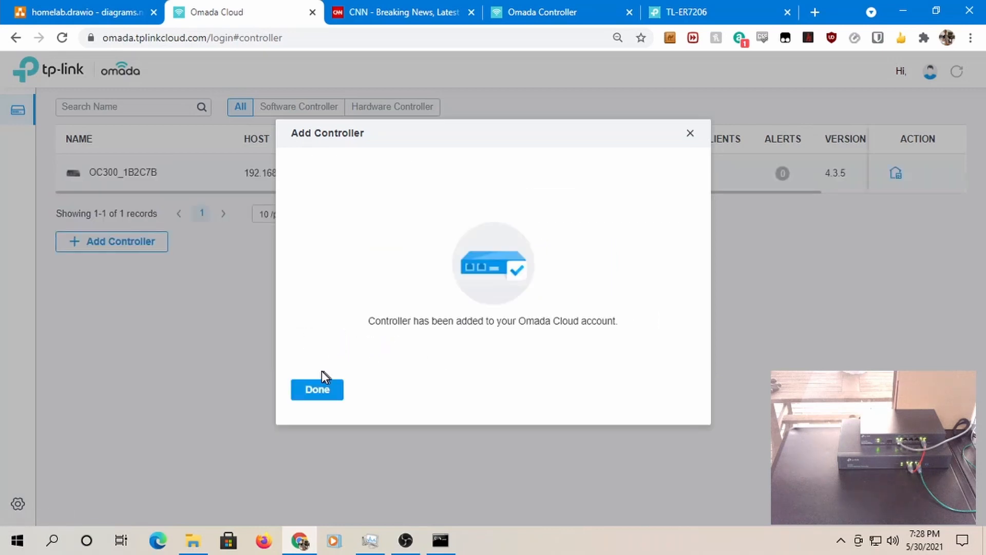
left_click(319, 389)
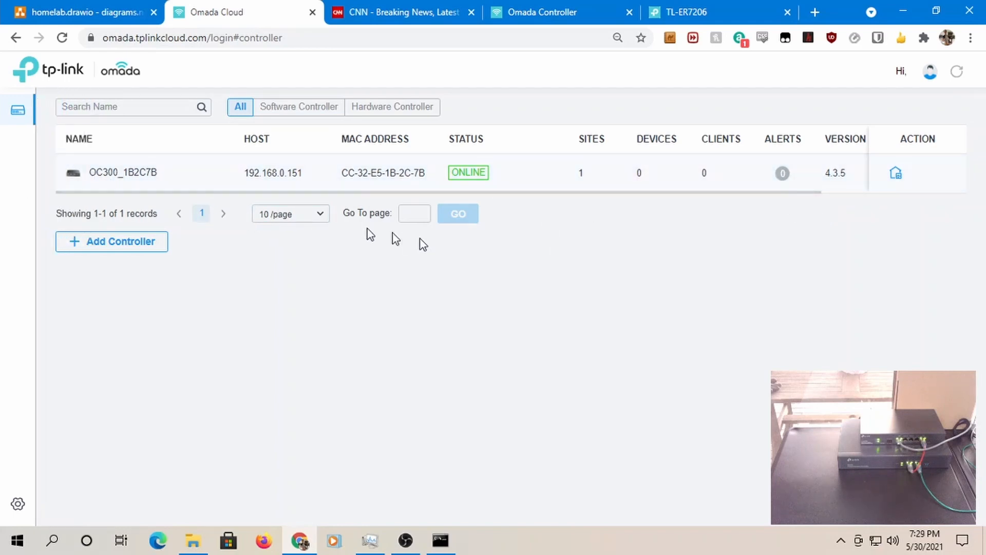
- Launch OC300_1B2C7B remotely from Omada Cloud, close the CNN tab, and start the setup wizard
left_click(899, 177)
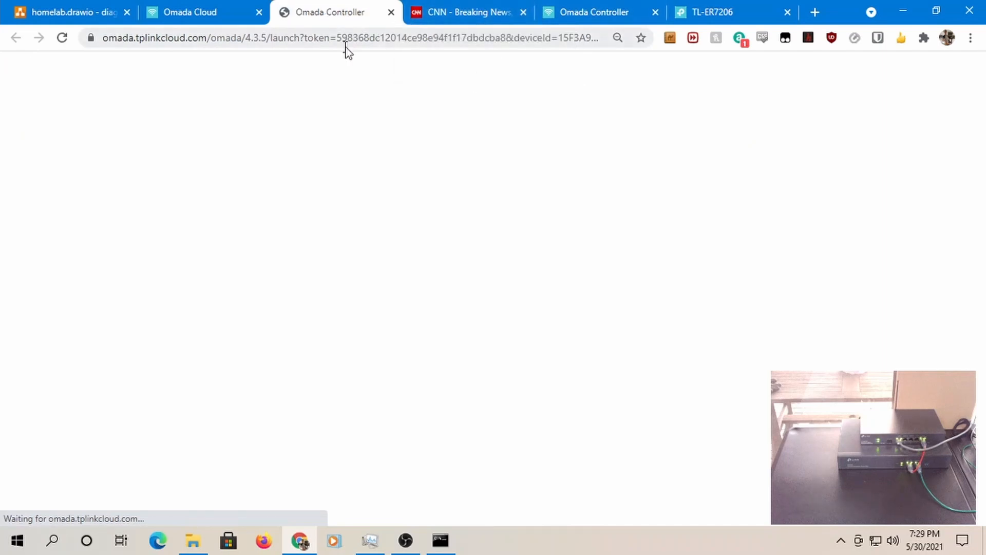
left_click(523, 10)
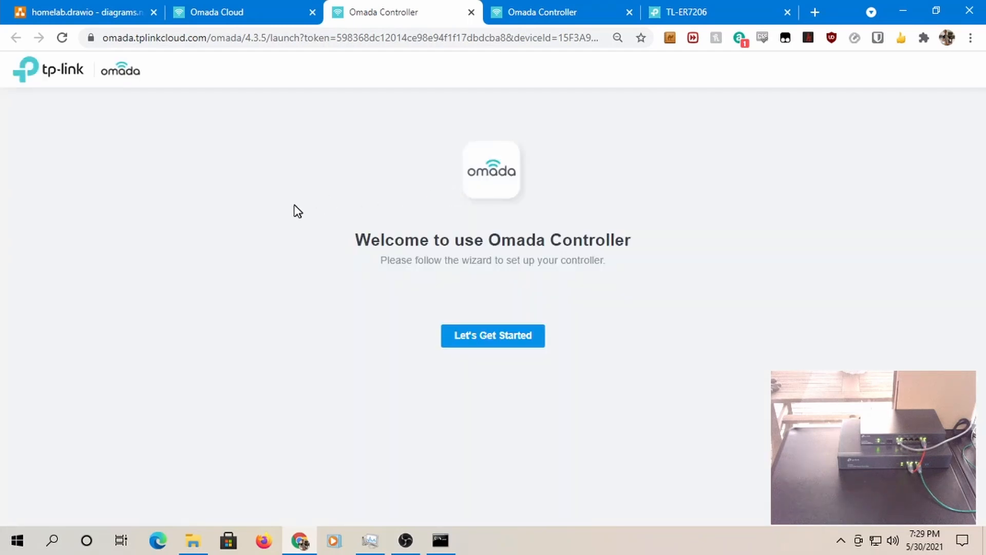
left_click(482, 340)
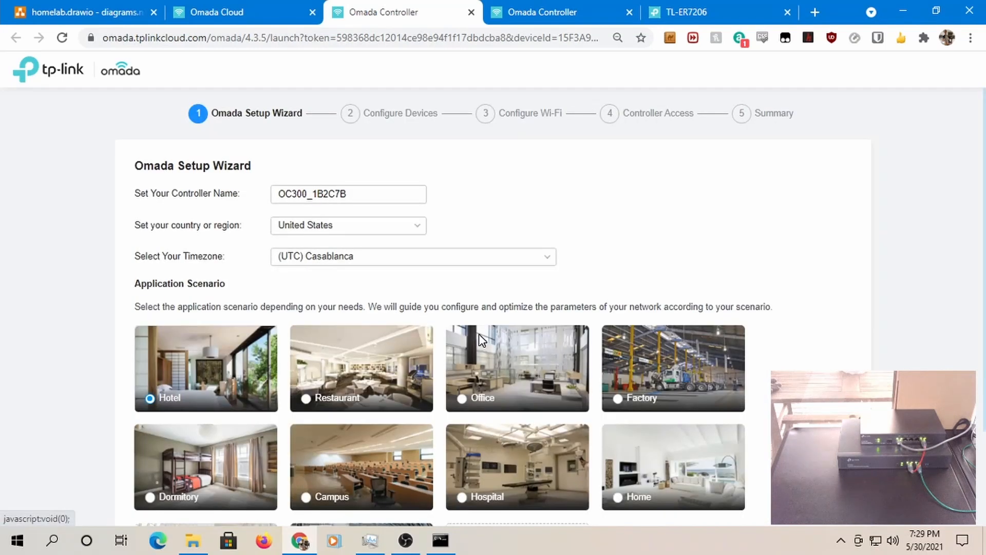
- Rename the controller to OC300_CONTROLLER
double_click(387, 193)
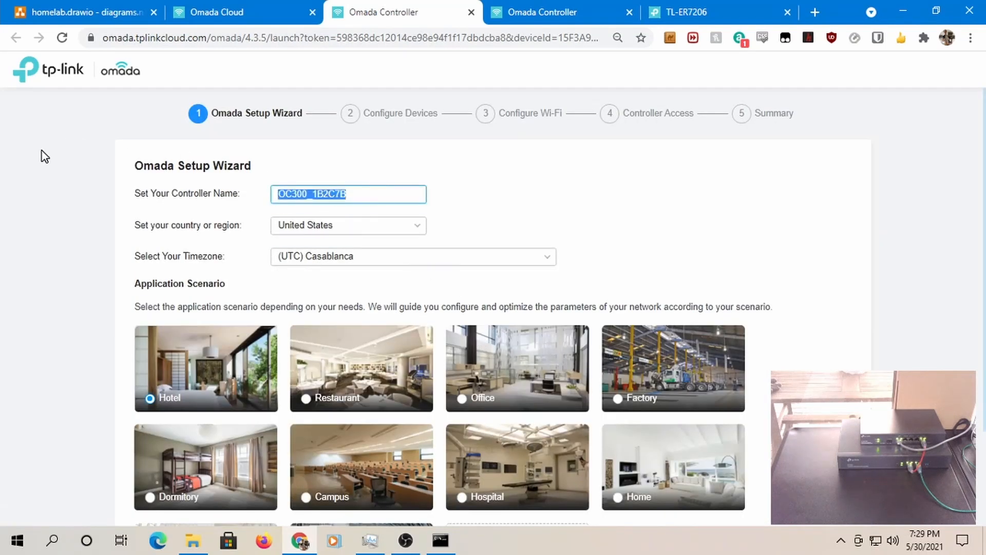
key("Right")
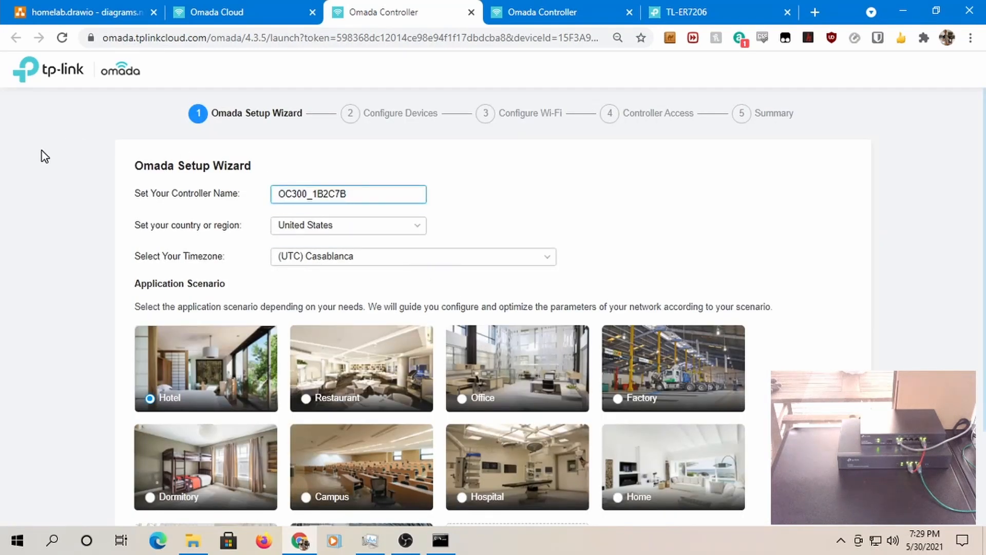
key("BackSpace")
key("BackSpace")
type("CONTROPL")
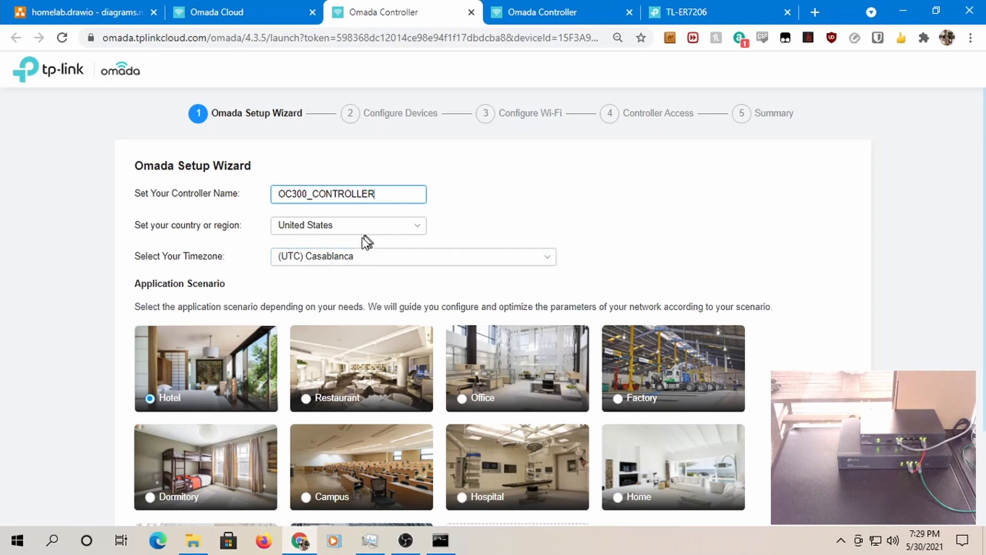
- Set the timezone to Eastern Time (US & Canada) and the Home application scenario
left_click(337, 257)
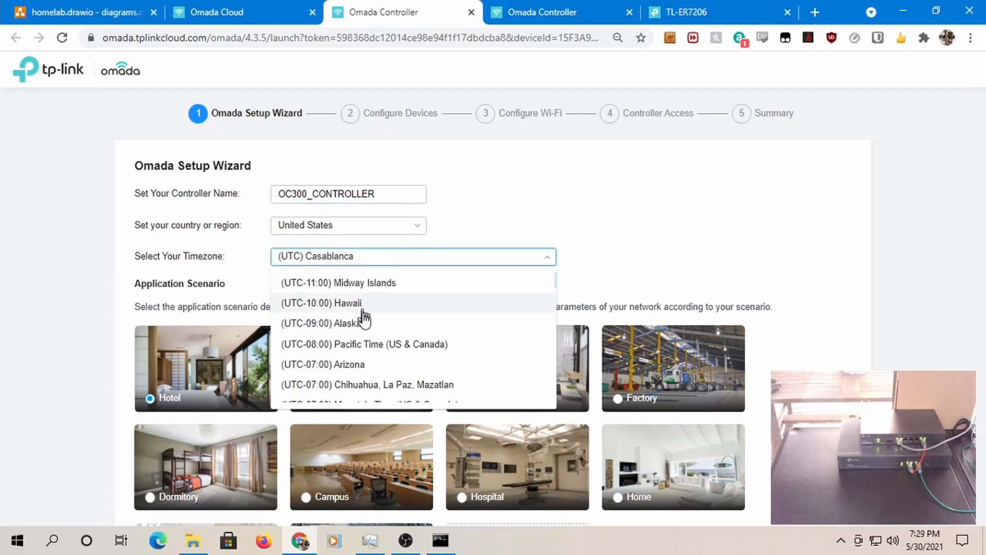
scroll(358, 369, "down", 4)
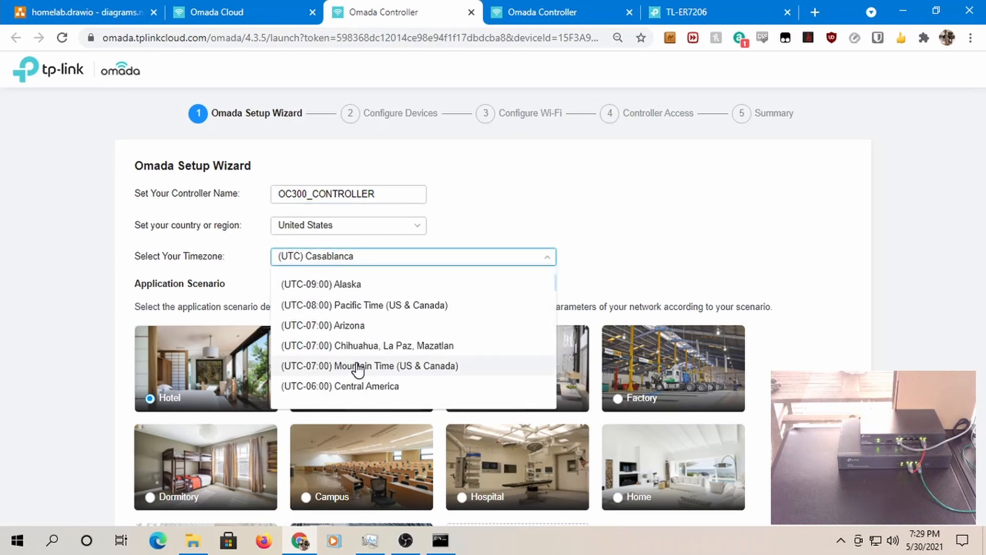
scroll(358, 369, "down", 3)
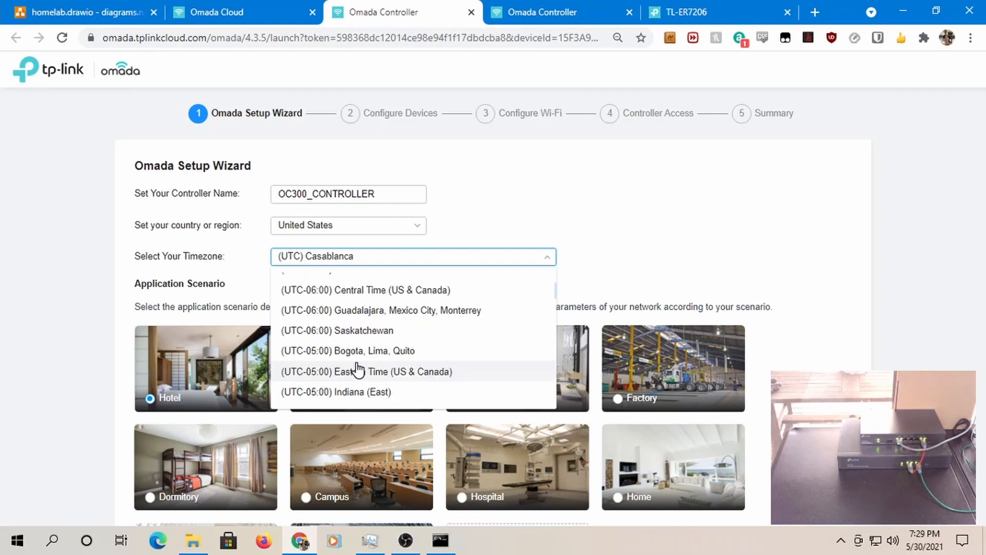
left_click(407, 371)
scroll(735, 351, "down", 2)
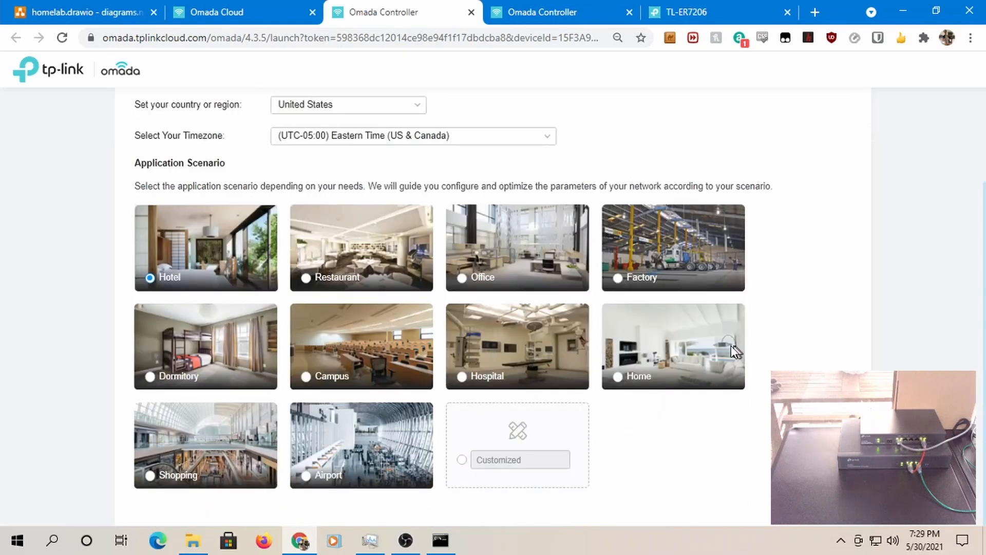
left_click(619, 377)
left_click(828, 514)
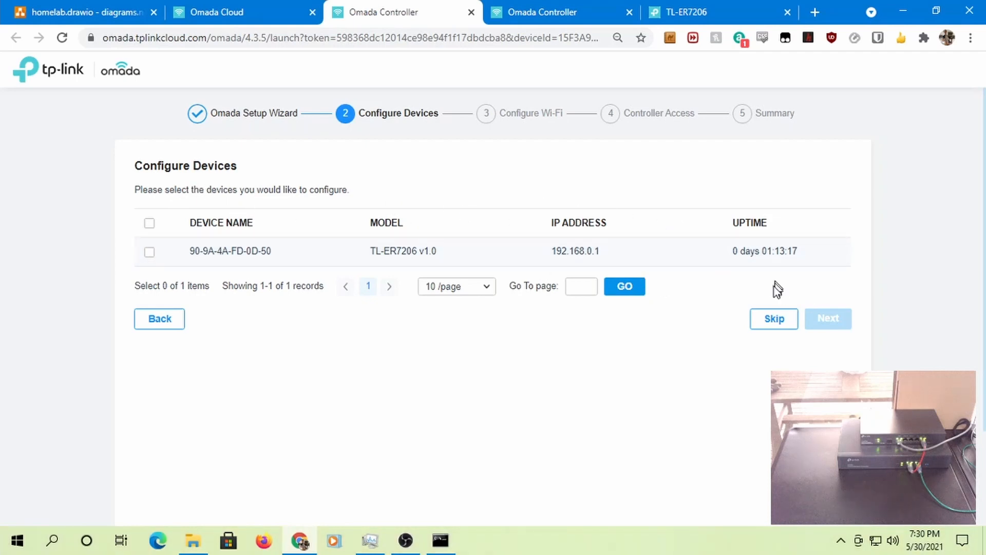
- Skip both the Configure Devices and Configure Wi-Fi wizard steps
left_click(774, 320)
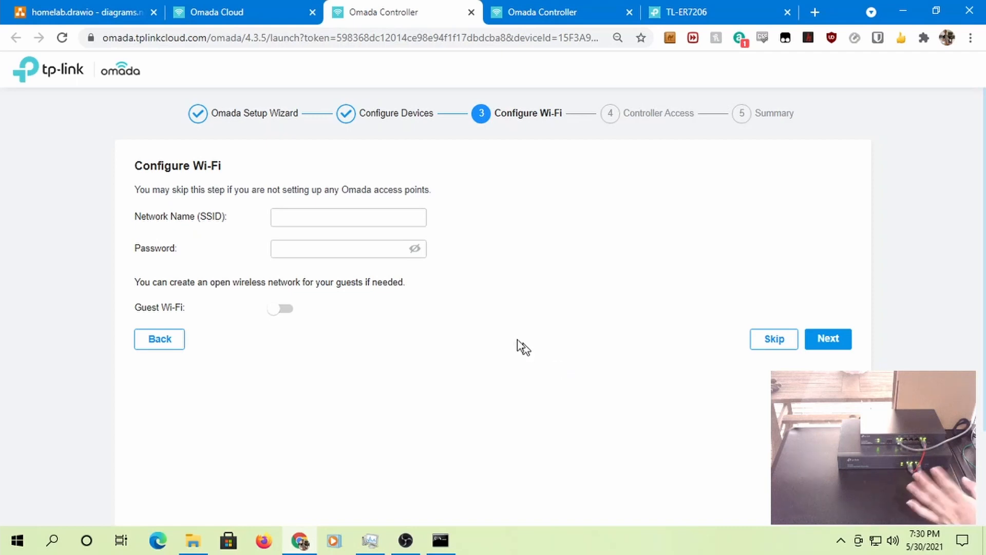
left_click(773, 341)
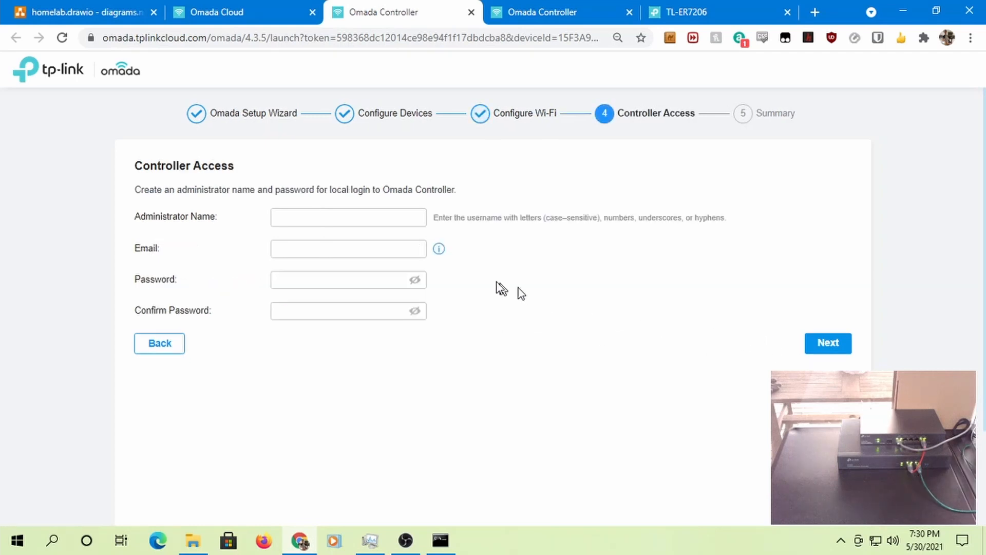
- Create the local administrator 'admin' with a confirmed password and advance to the summary
left_click(336, 217)
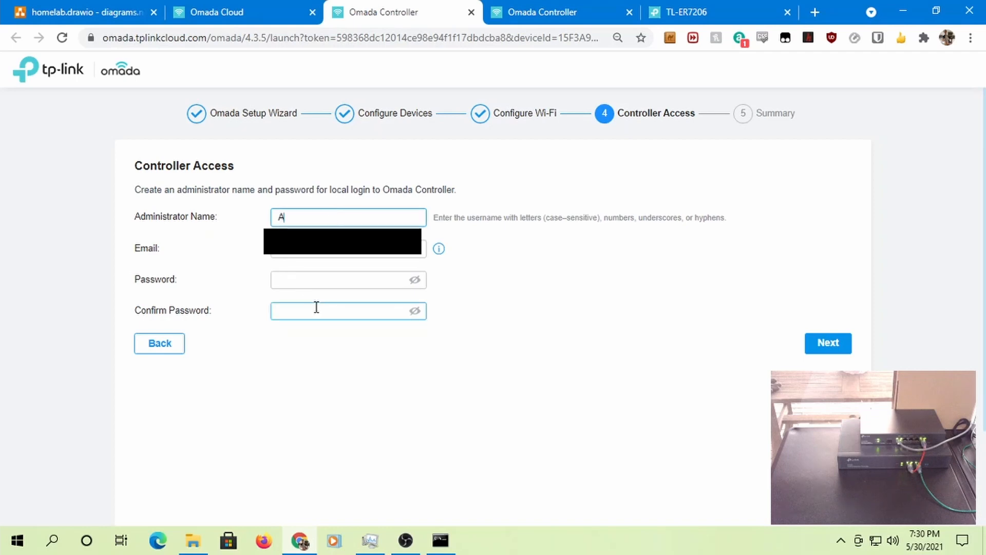
type("ADMIN")
key("BackSpace")
key("BackSpace")
key("BackSpace")
type("admin")
key("Tab")
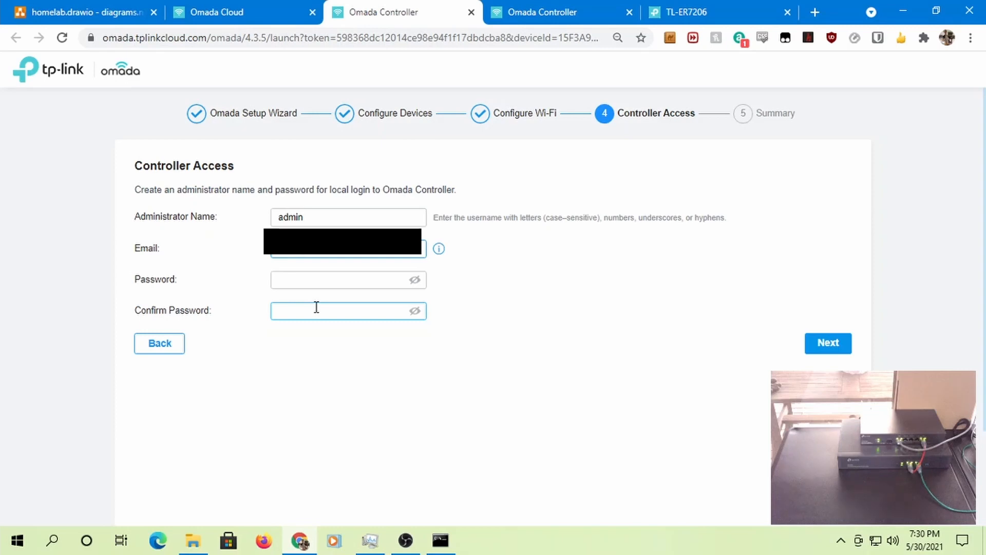
key("Tab")
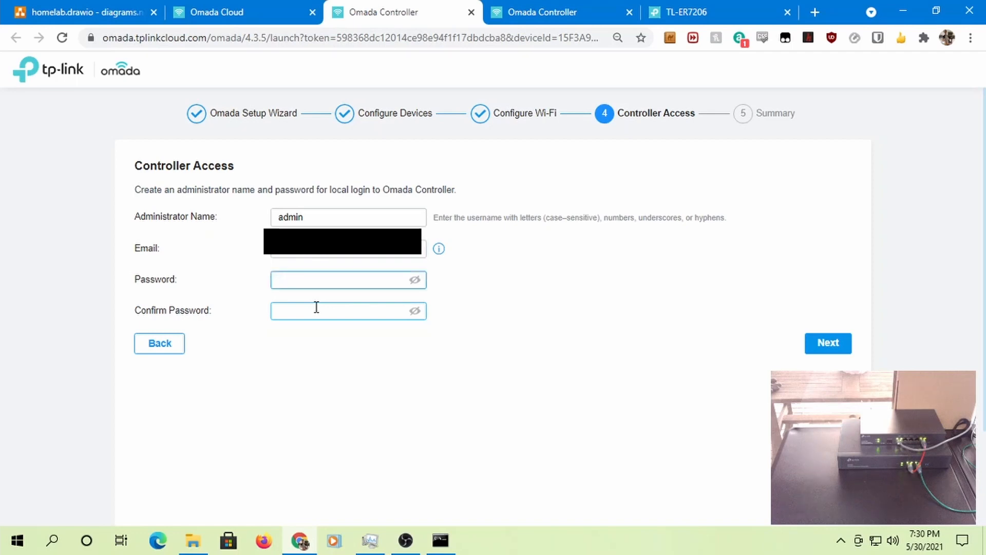
type("••")
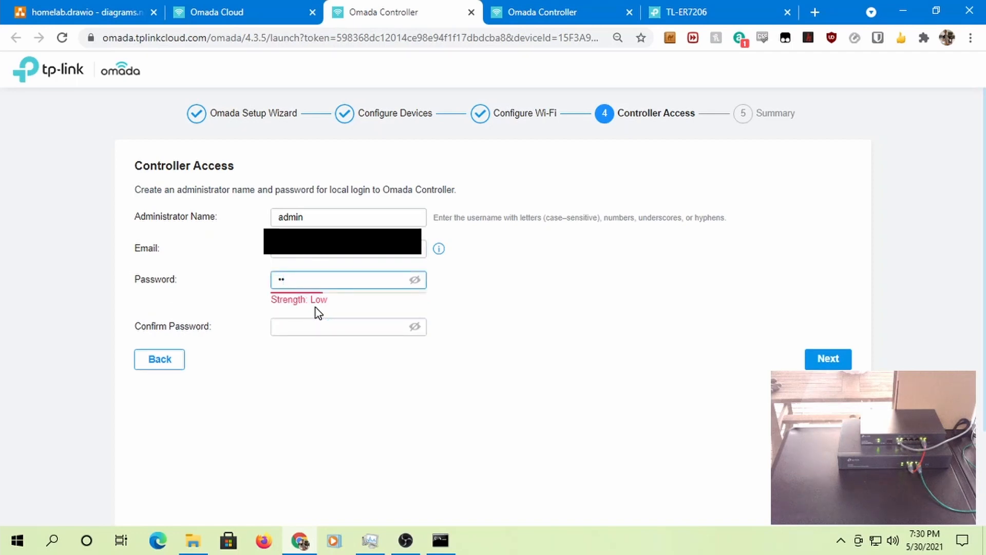
type("•••••••")
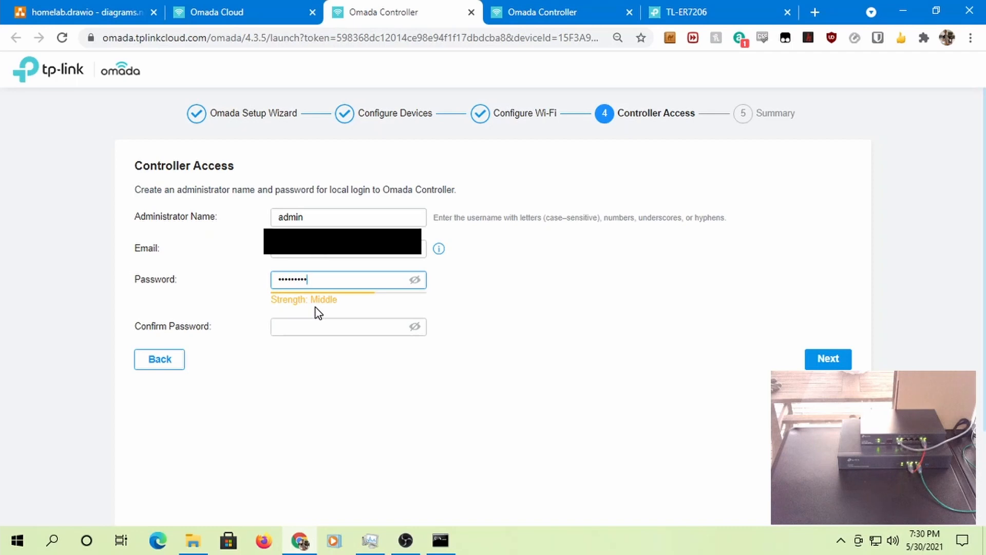
type("•")
key("Tab")
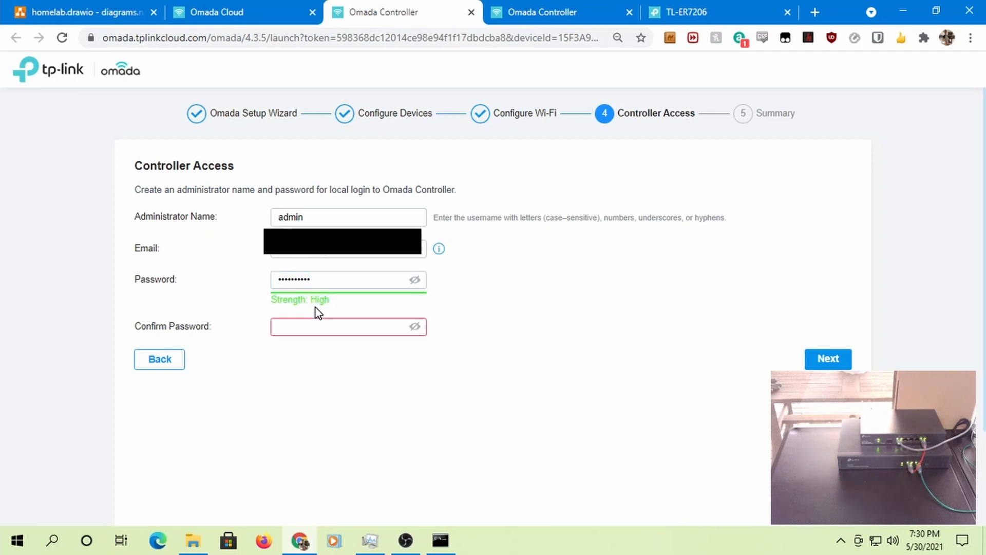
type("•••••••")
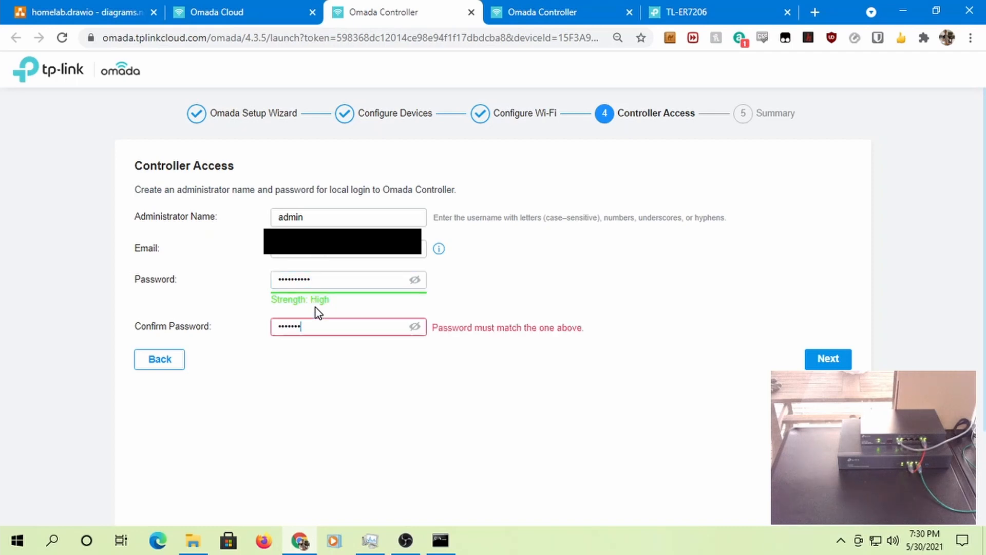
type("•••")
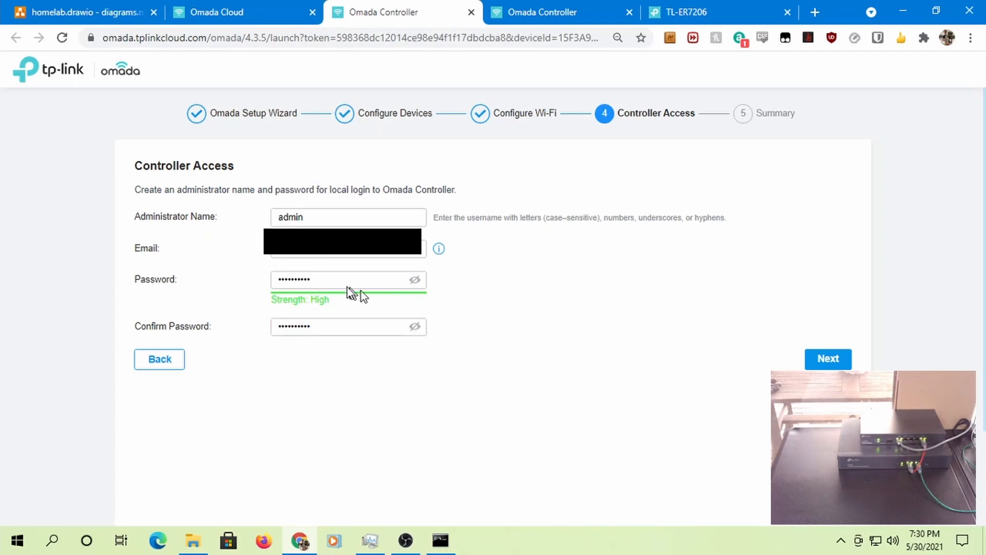
left_click(826, 360)
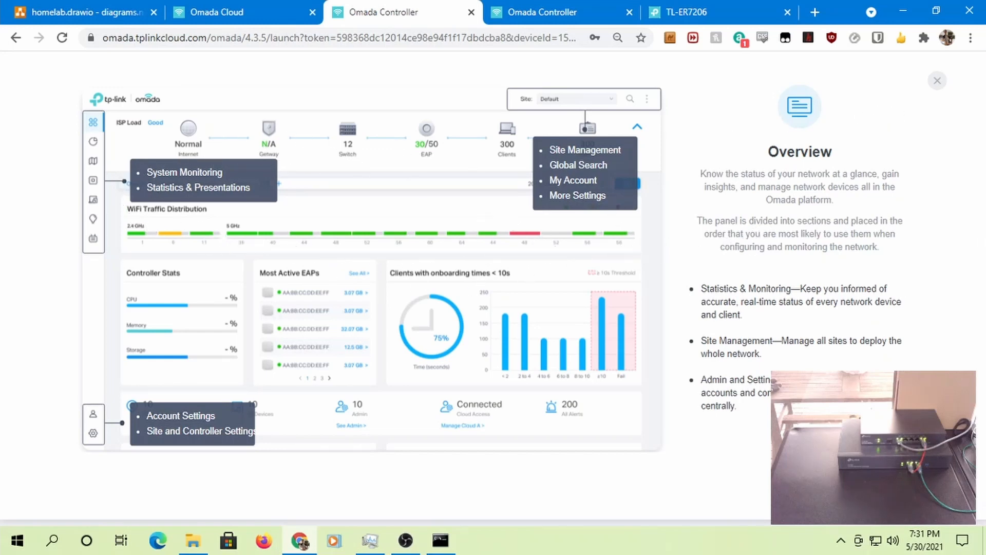
- Close the Overview tour to reveal the dashboard: 1 site, 0 devices, 2 admins, cloud Connected
left_click(936, 83)
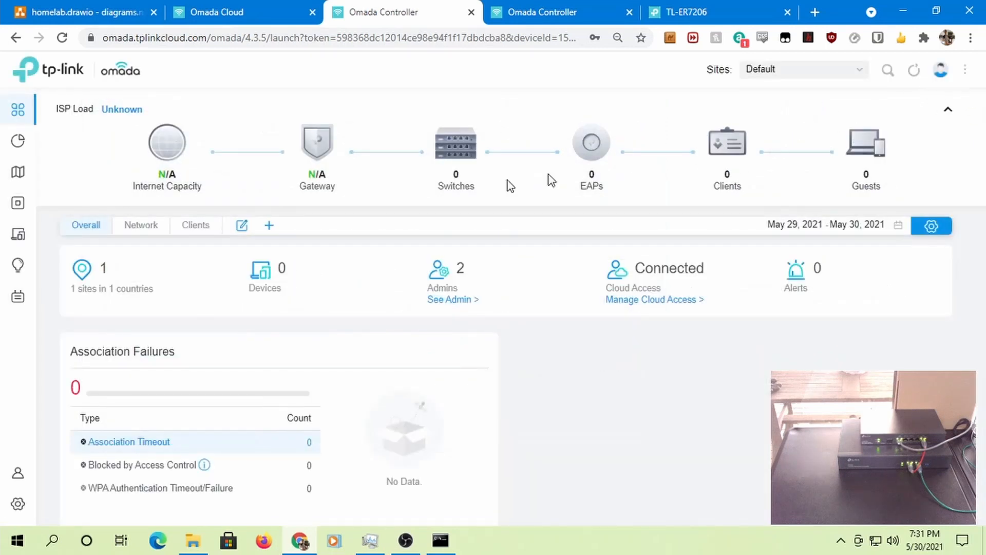
mouse_move(357, 171)
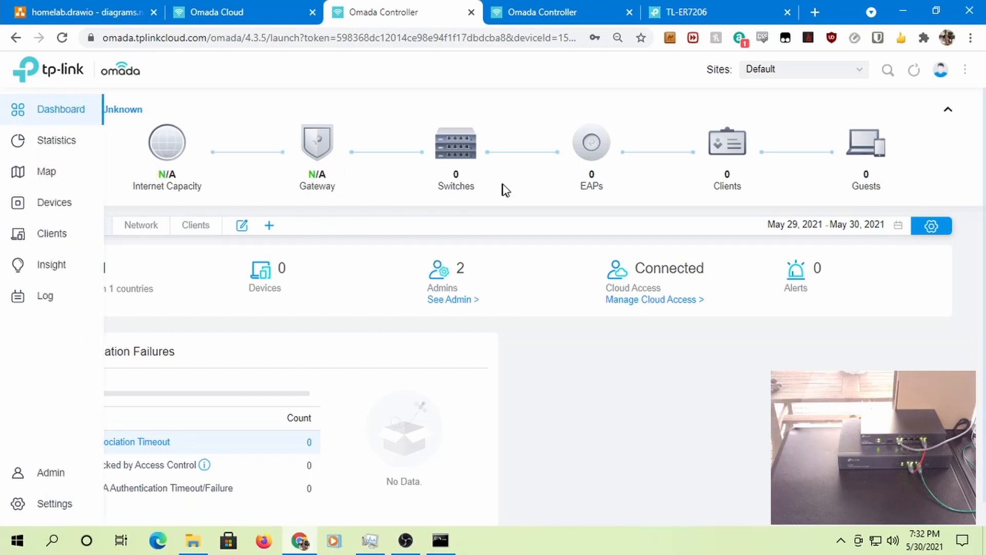
mouse_move(593, 189)
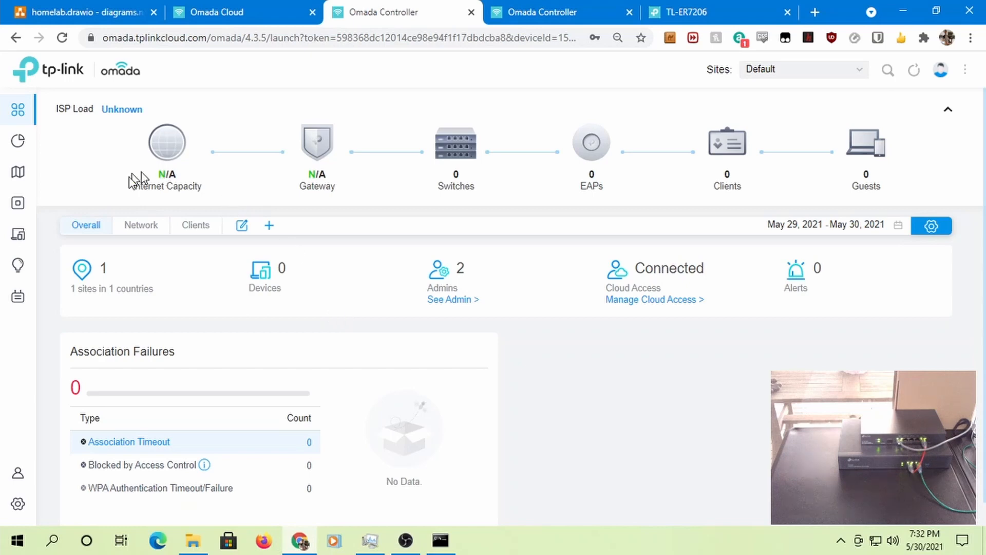
- View the site's Switch and Speed Test statistics, both still empty
left_click(35, 146)
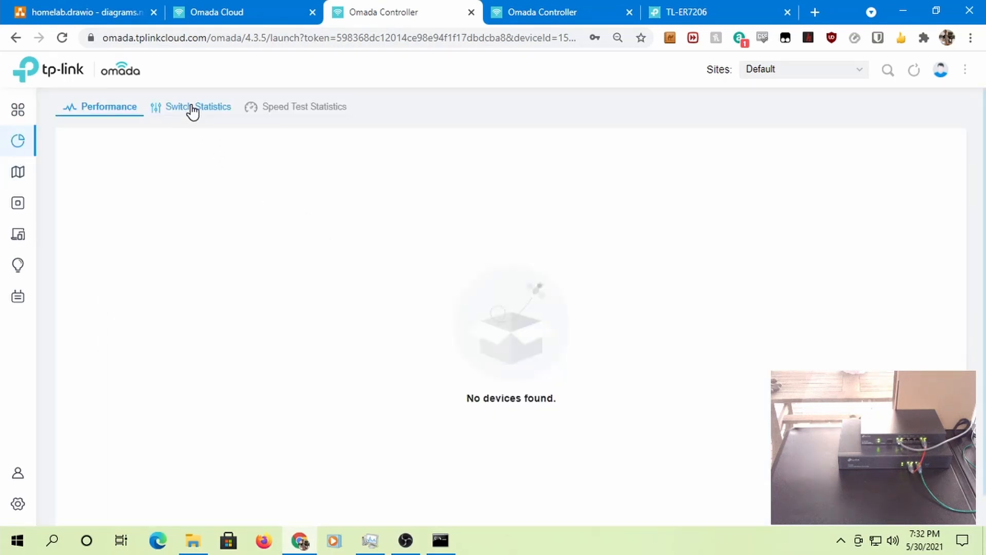
left_click(192, 109)
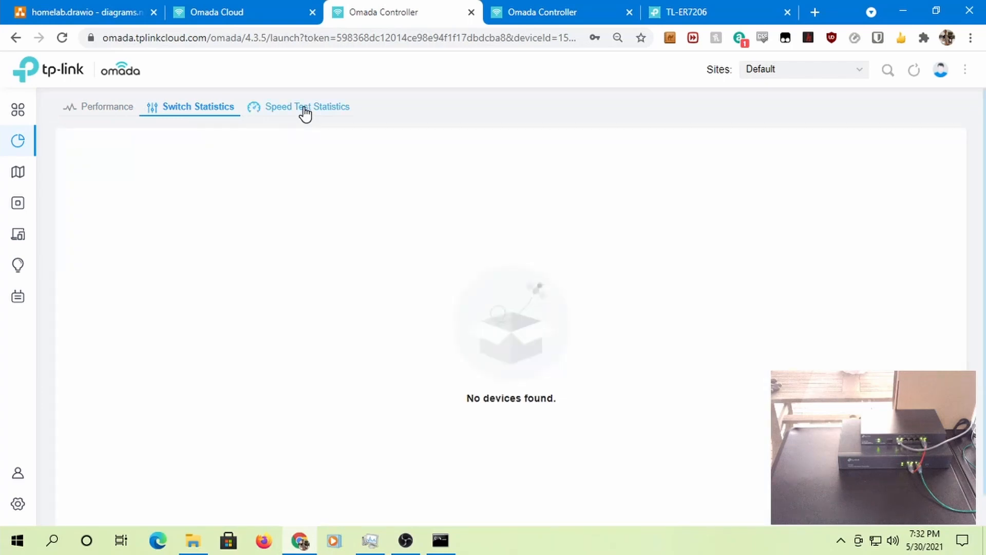
left_click(305, 110)
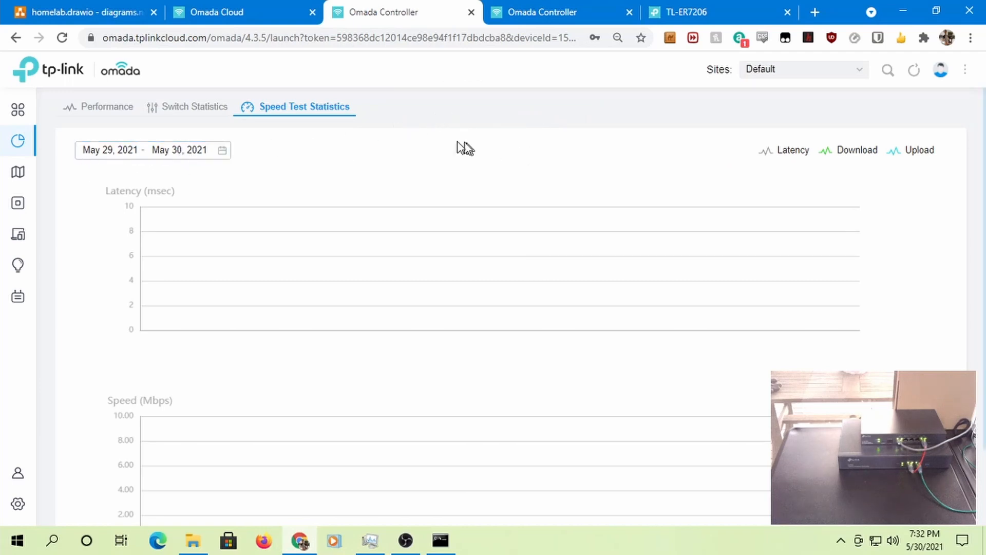
- Open the site Map page and switch from Topology to the floor-plan Map view
mouse_move(18, 174)
left_click(56, 178)
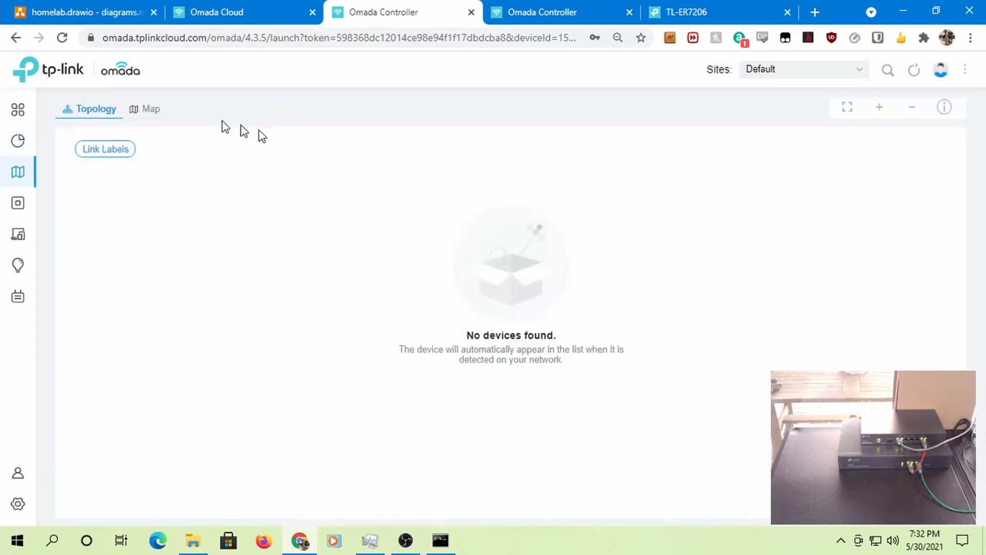
left_click(143, 110)
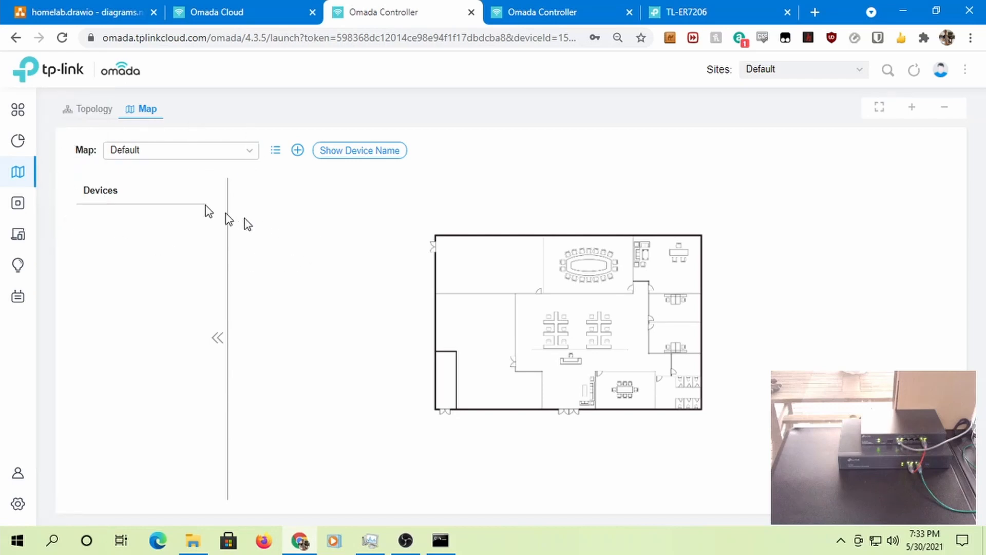
- Adopt the pending TL-ER7206 gateway at 192.168.0.1 from the Devices list
left_click(38, 208)
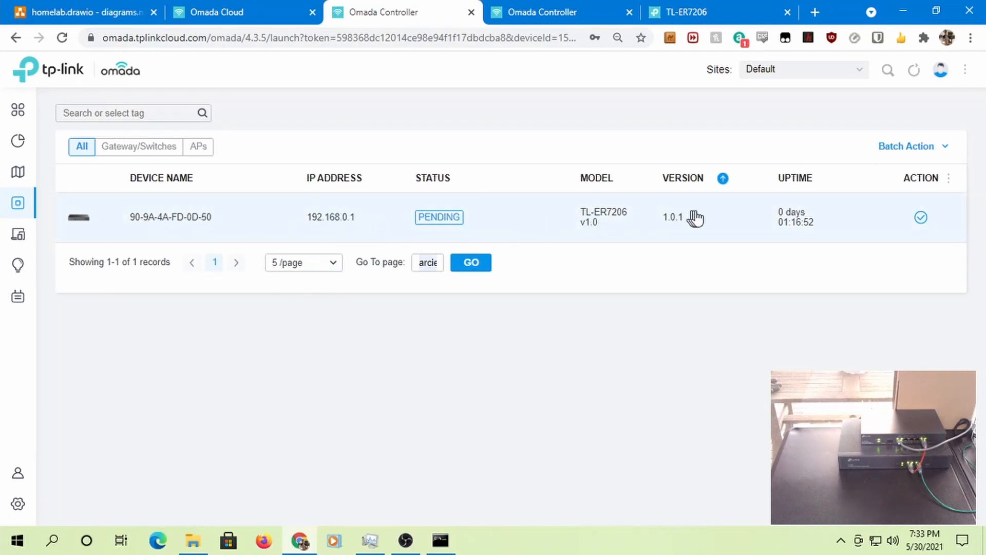
left_click(921, 218)
- Browse the Clients list and Insight's known and past client connections
mouse_move(13, 249)
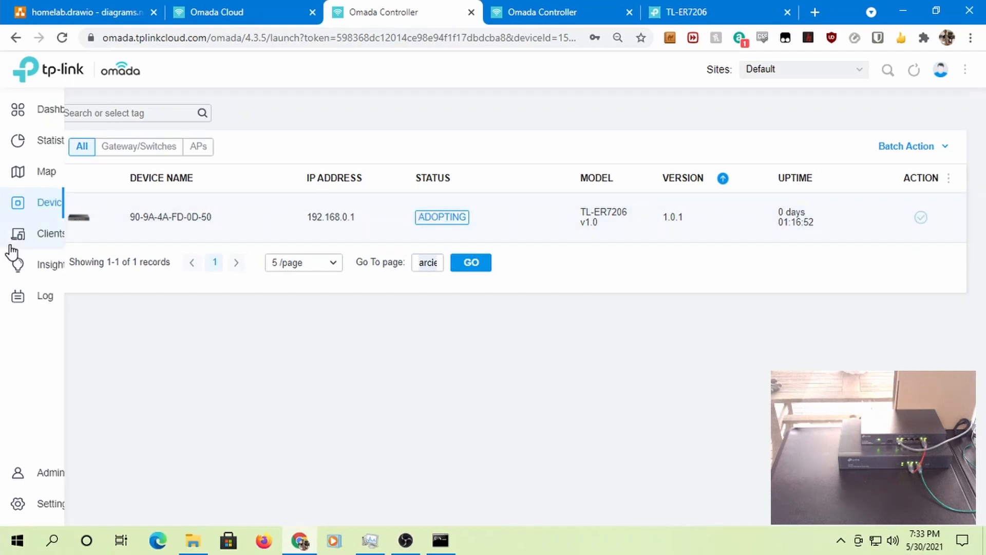
left_click(45, 240)
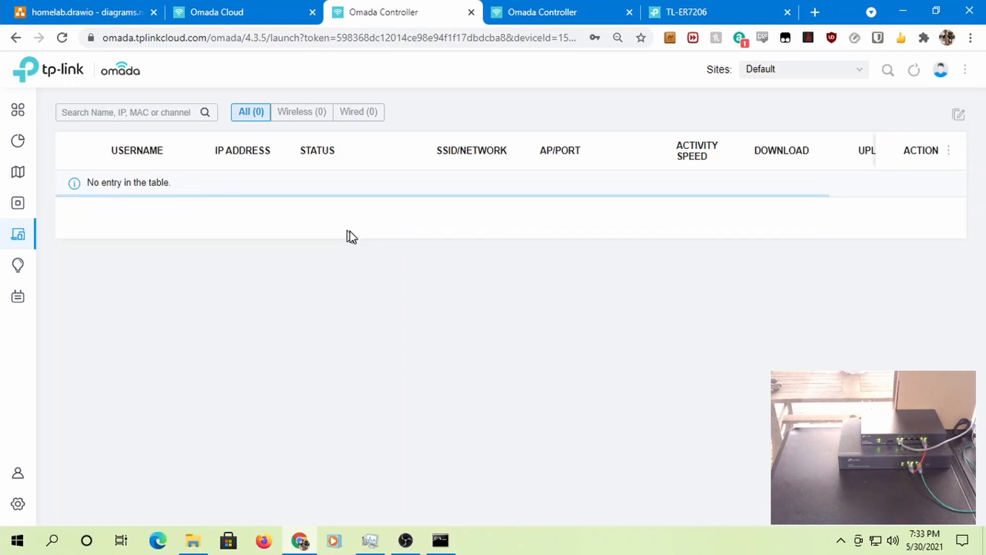
left_click(22, 272)
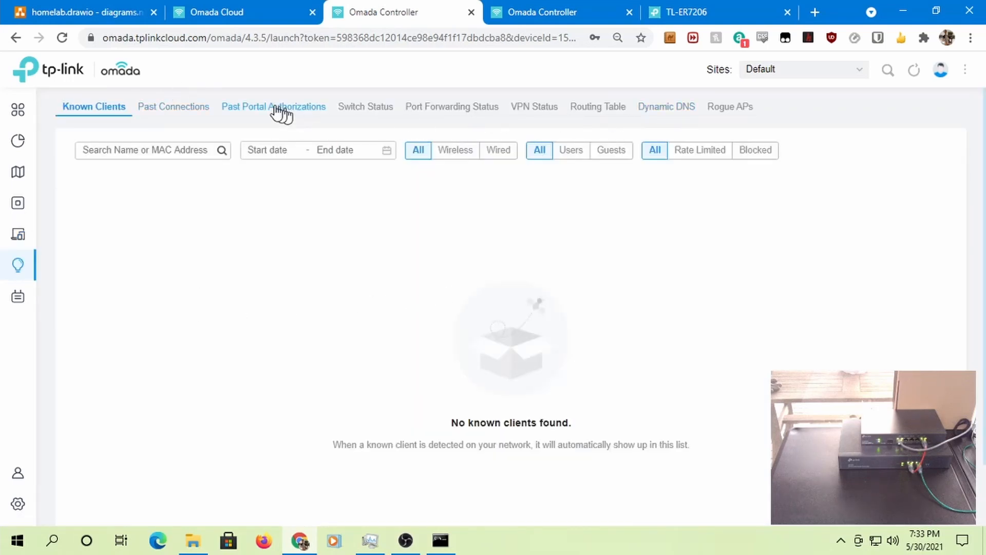
left_click(174, 108)
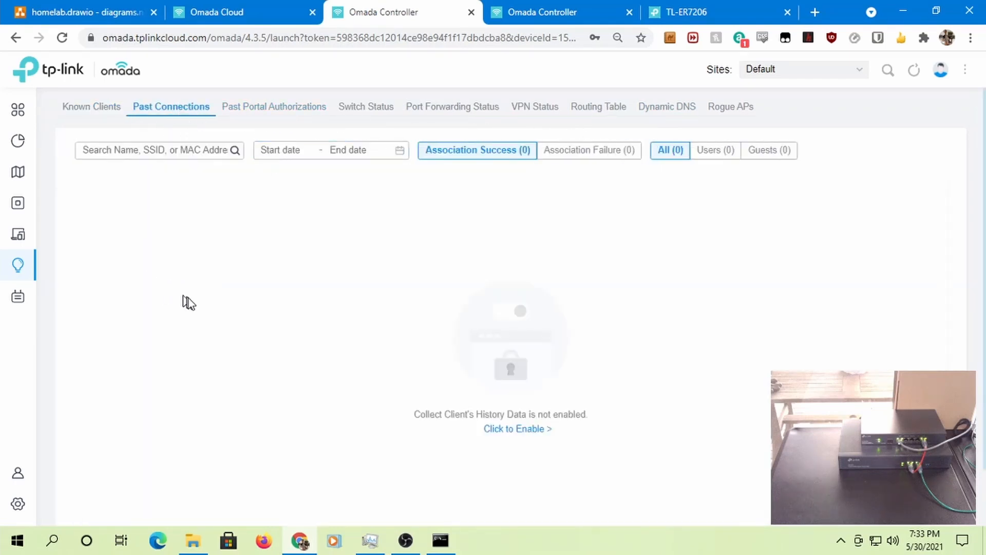
- Check the event log, then go to the managed devices list
mouse_move(20, 288)
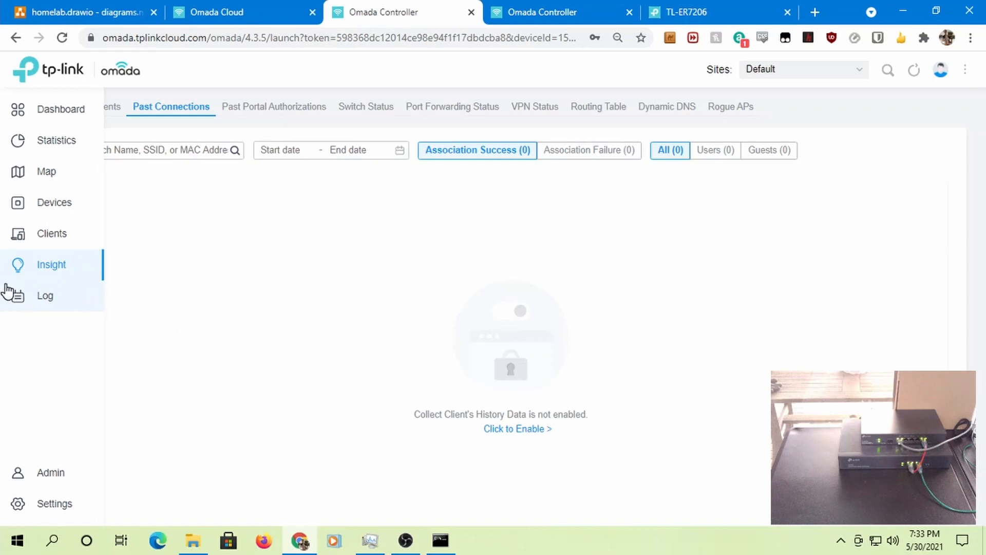
left_click(61, 308)
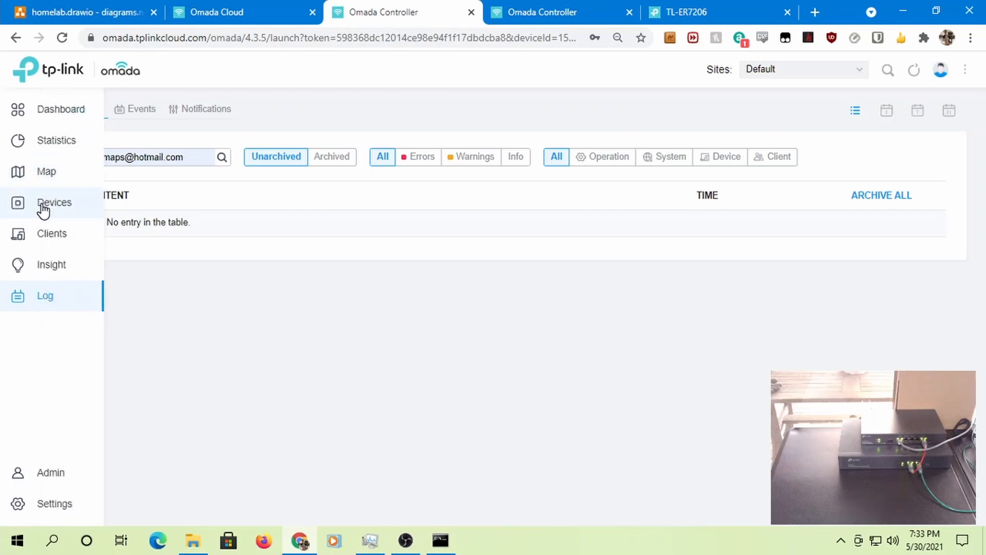
left_click(39, 208)
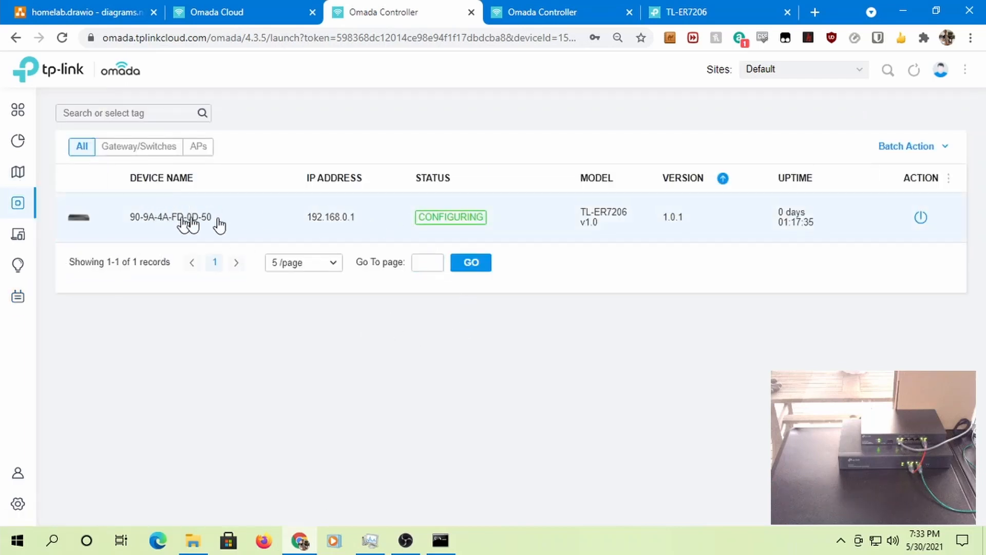
- Enter ROUTER as the TL-ER7206 gateway's name in its Config settings and apply it
left_click(177, 220)
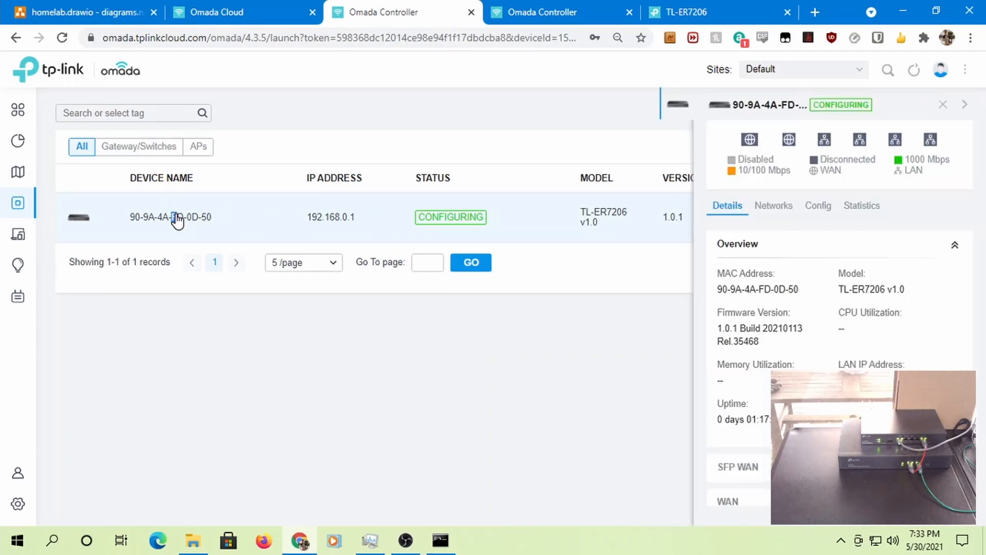
left_click(810, 214)
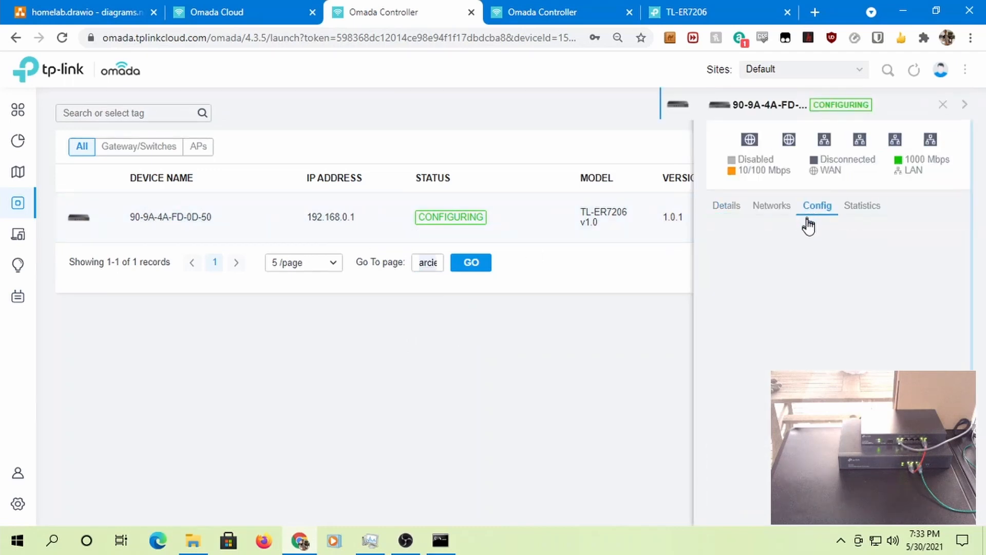
left_click_drag(817, 297, 535, 288)
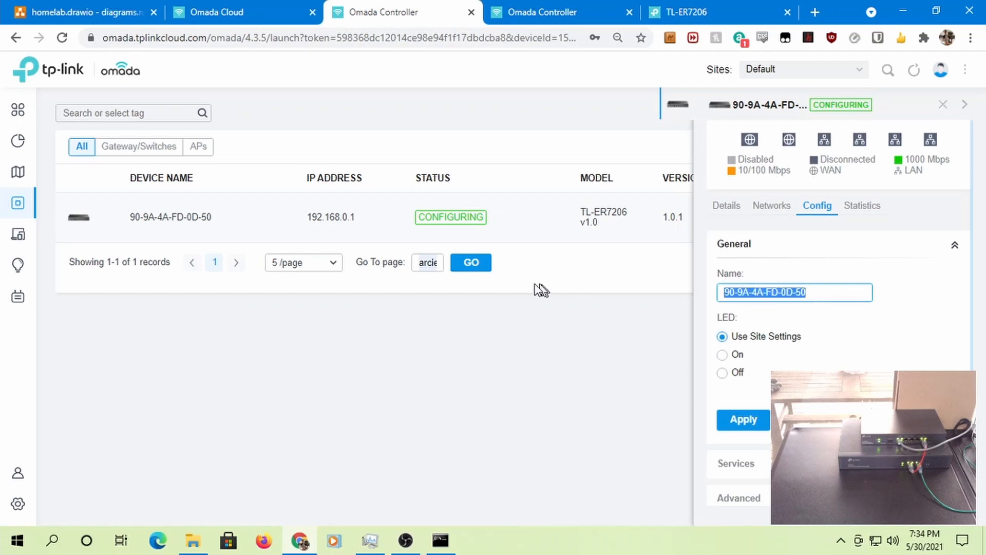
key("BackSpace")
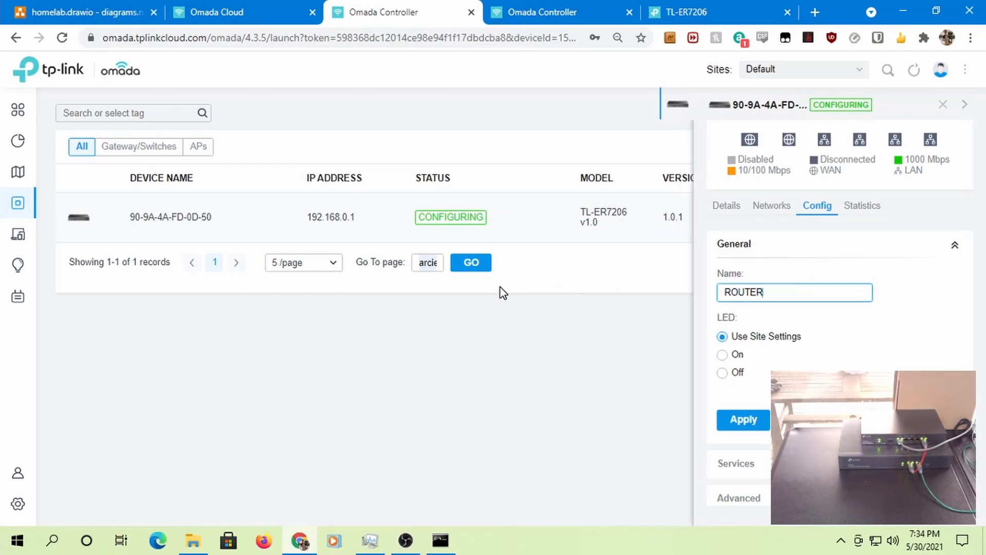
left_click(730, 424)
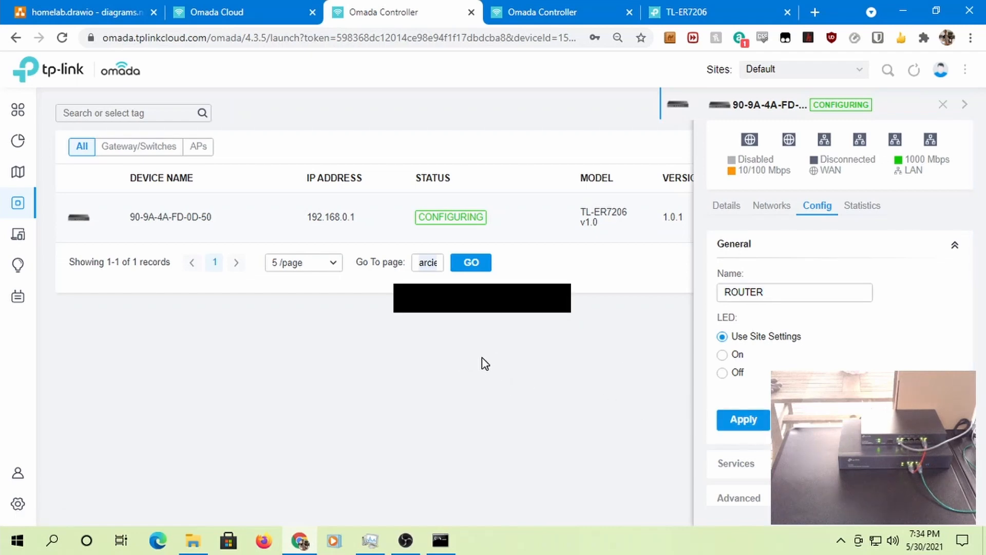
left_click(429, 266)
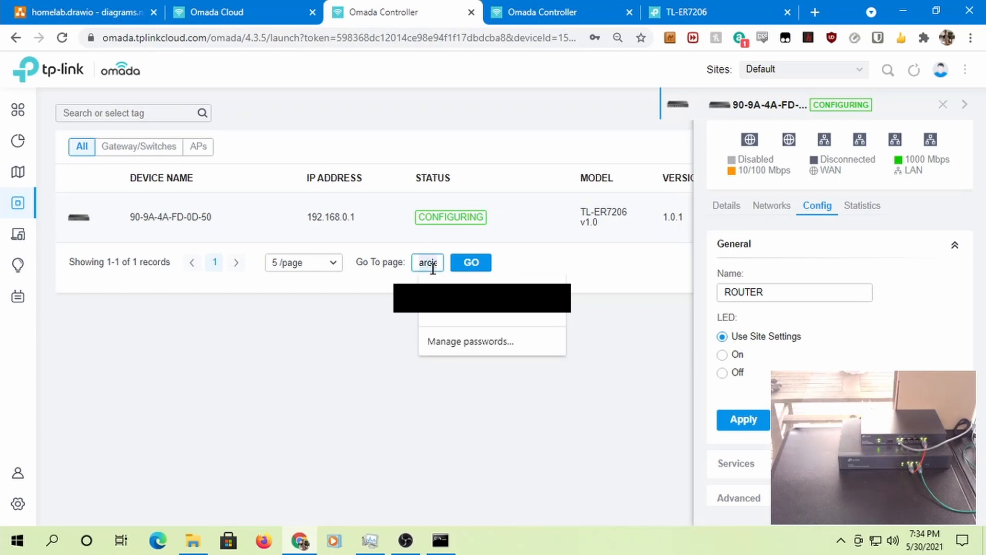
left_click(333, 341)
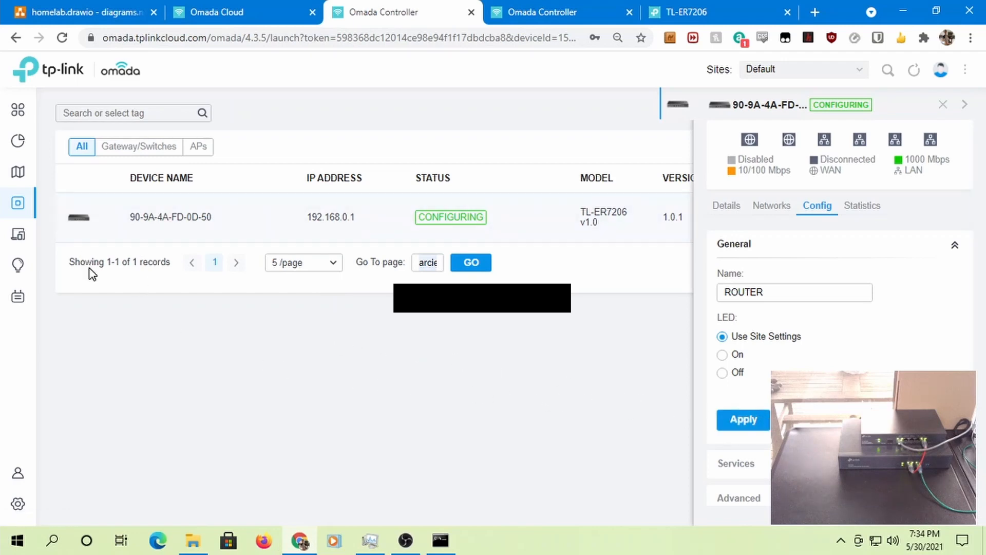
mouse_move(21, 242)
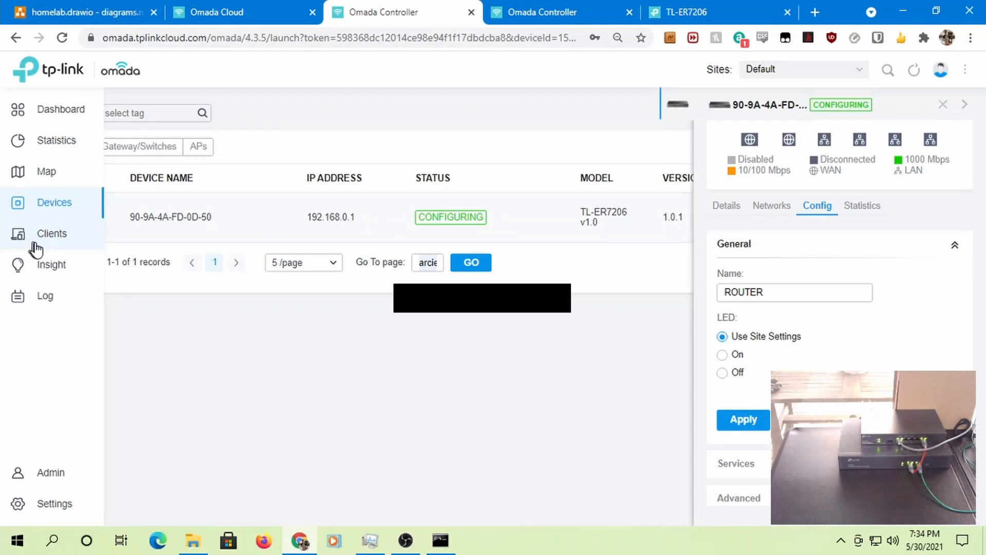
left_click(58, 470)
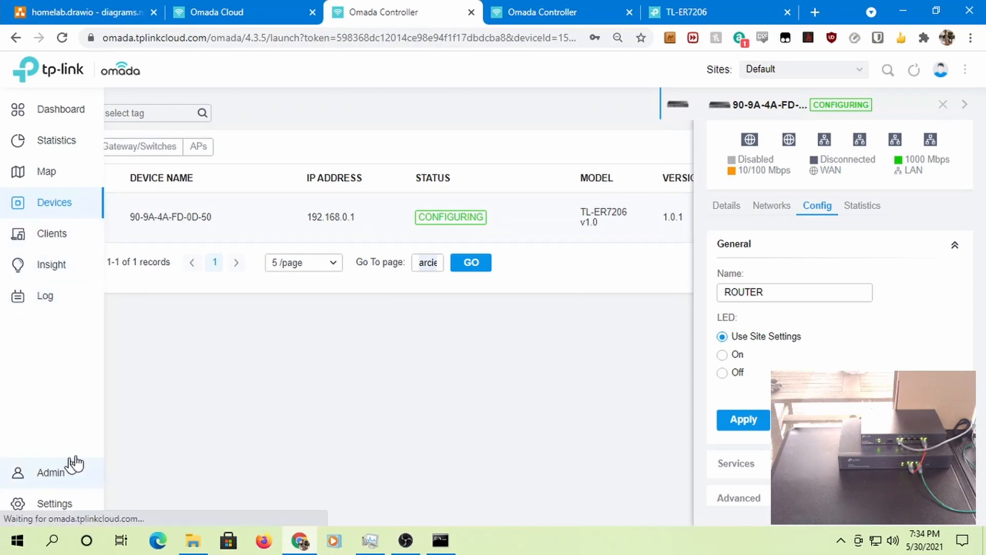
- Tour the Map, Clients and Statistics pages, then return to Devices showing the TL-ER7206 CONNECTED
left_click(944, 105)
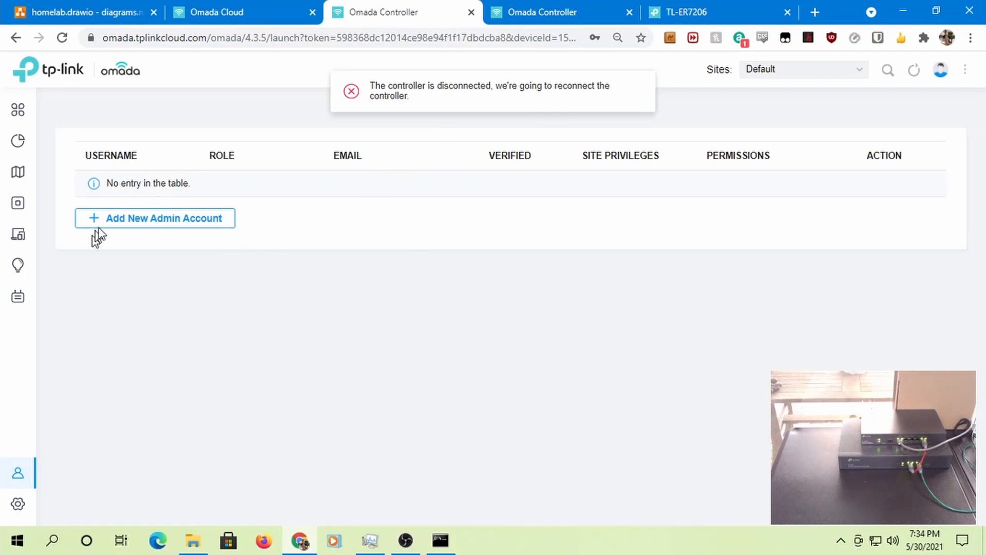
left_click(30, 206)
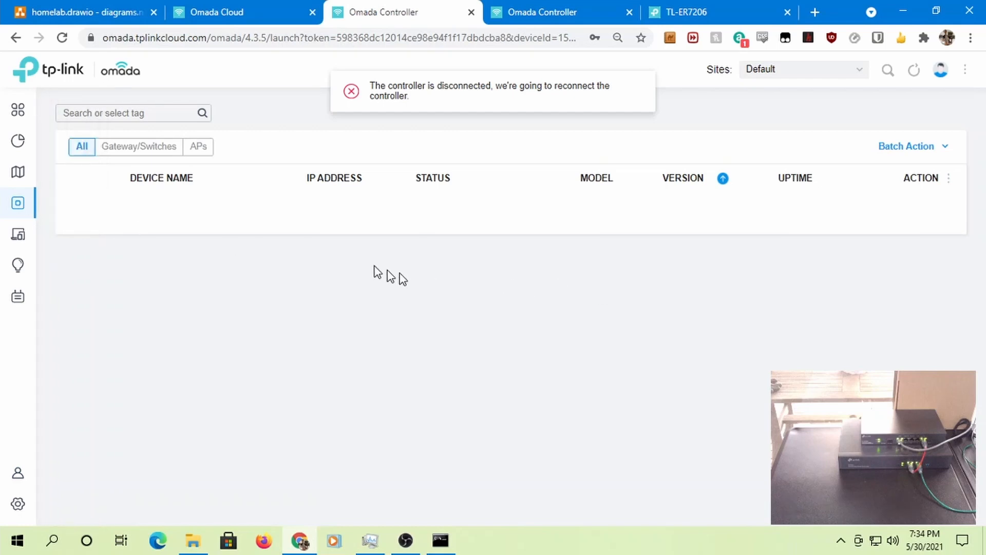
left_click(34, 177)
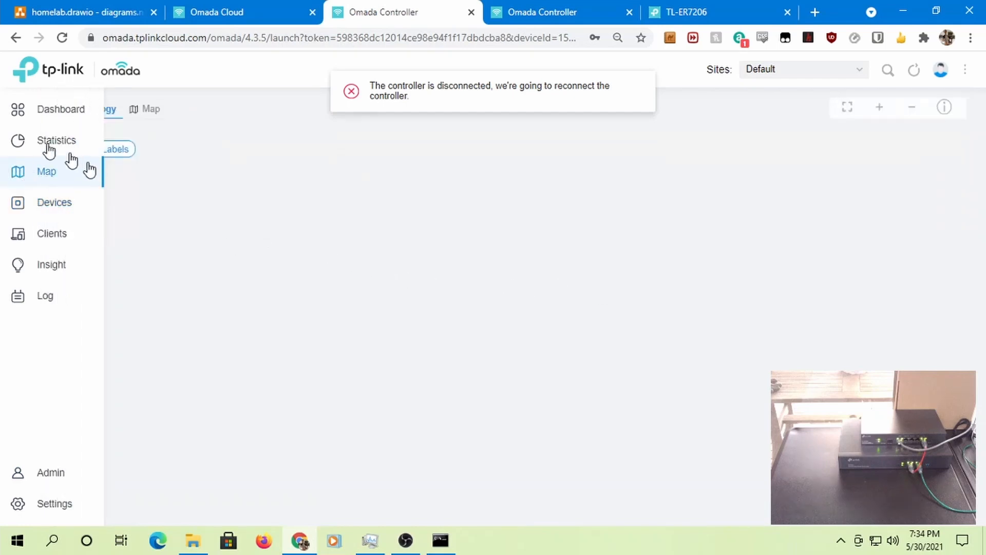
left_click(53, 239)
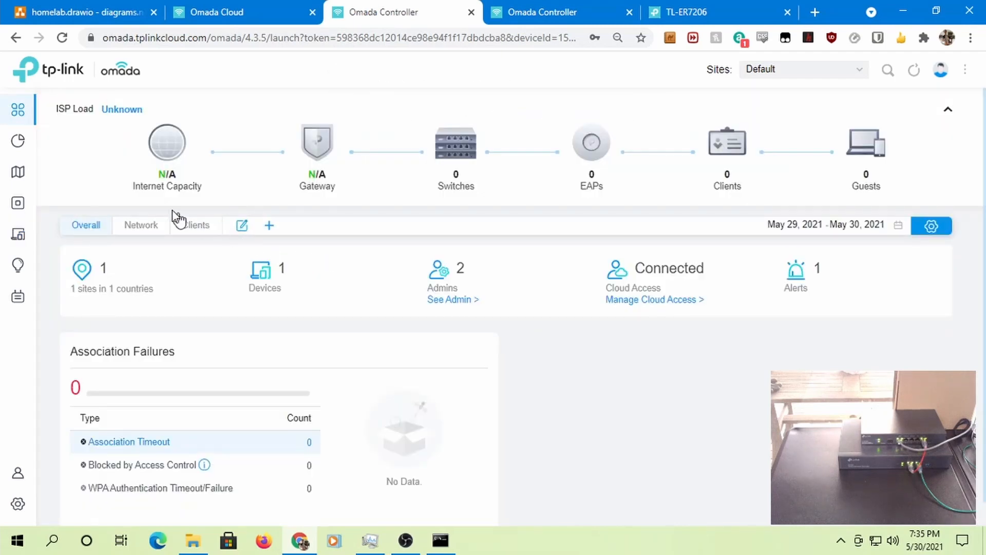
mouse_move(17, 149)
left_click(60, 147)
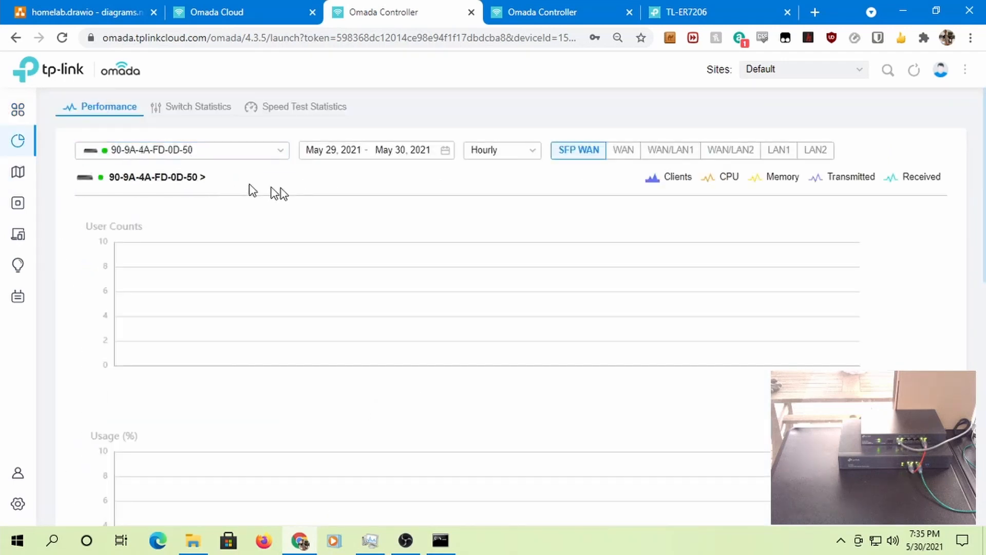
mouse_move(21, 109)
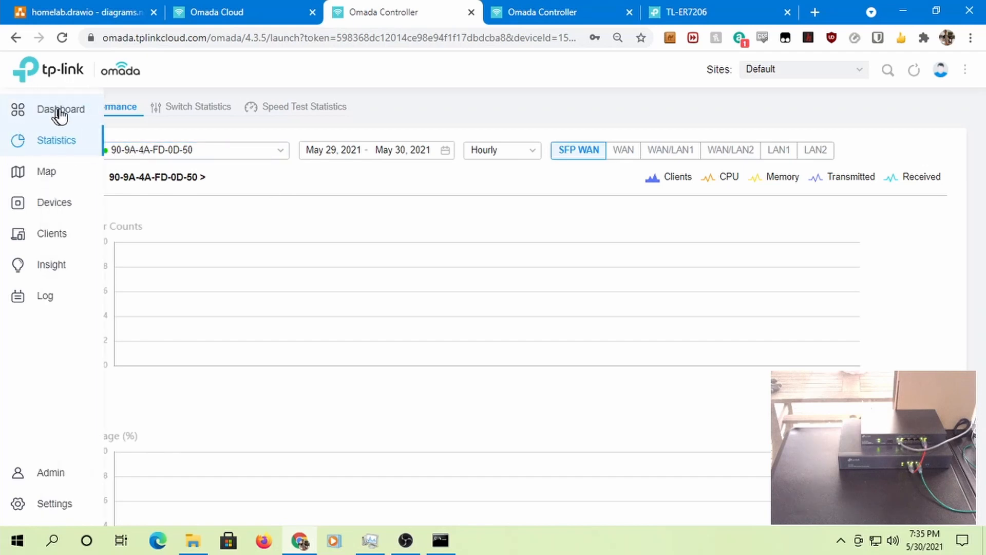
left_click(57, 206)
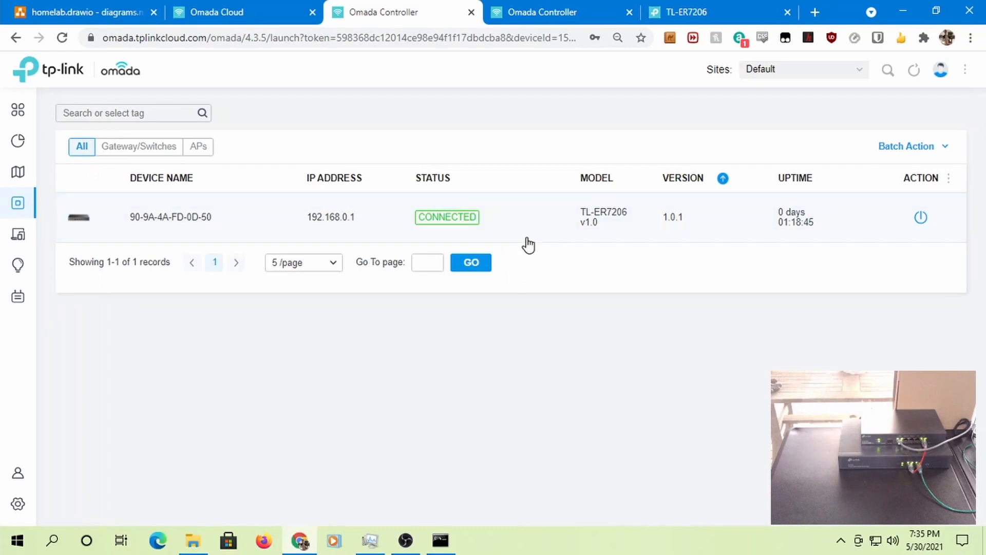
- Rename the TL-ER7206 gateway at 192.168.0.1 to ROUTER and apply the change
left_click(556, 229)
left_click(819, 207)
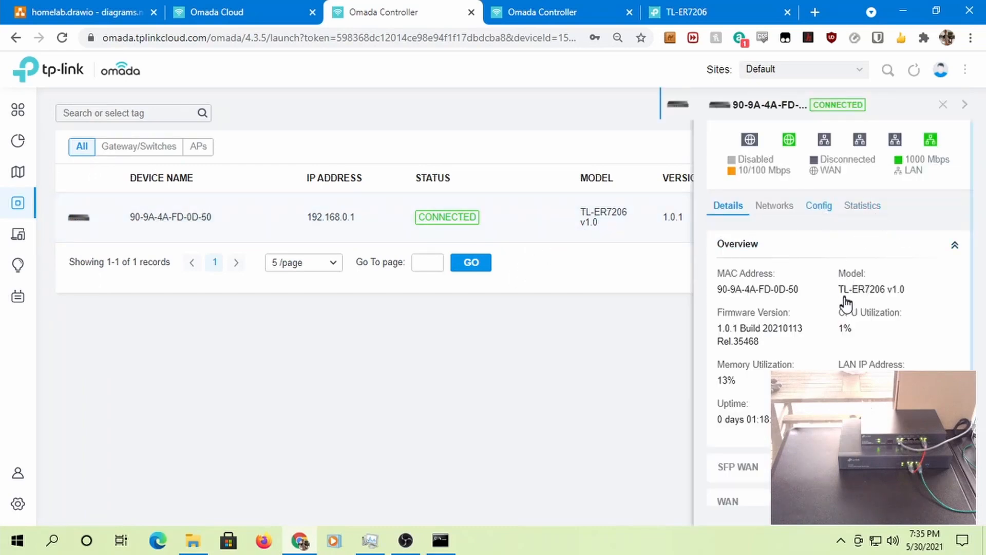
left_click_drag(814, 292, 328, 245)
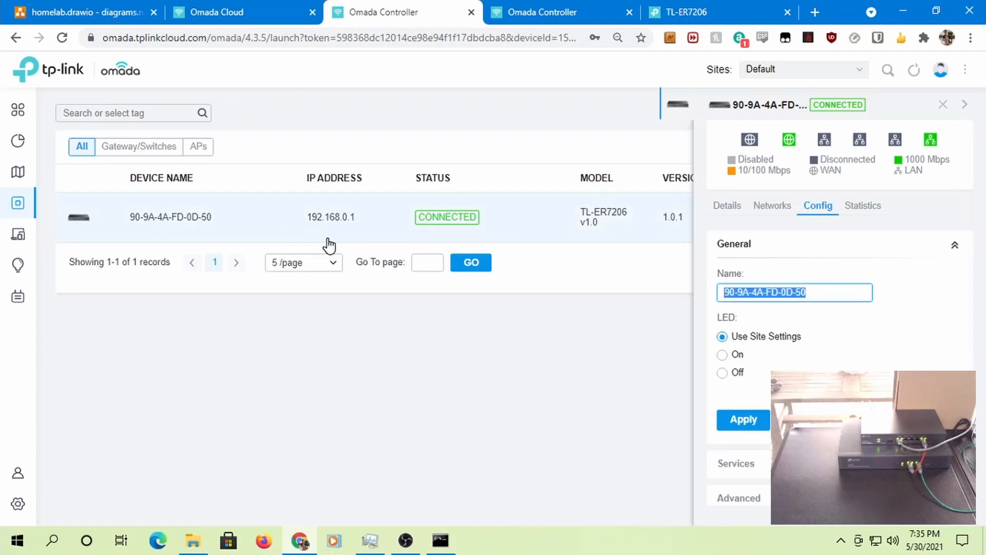
type("ROUTER")
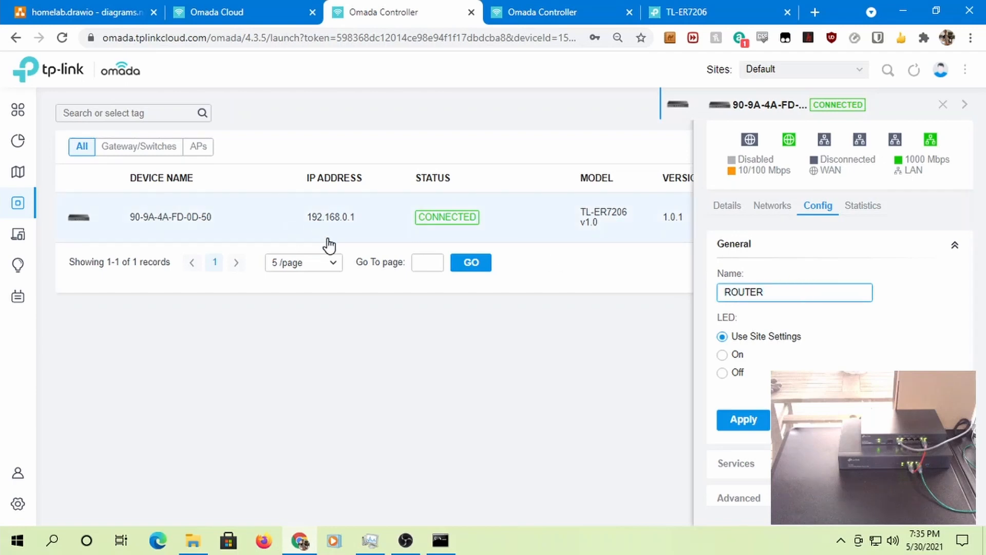
left_click(743, 418)
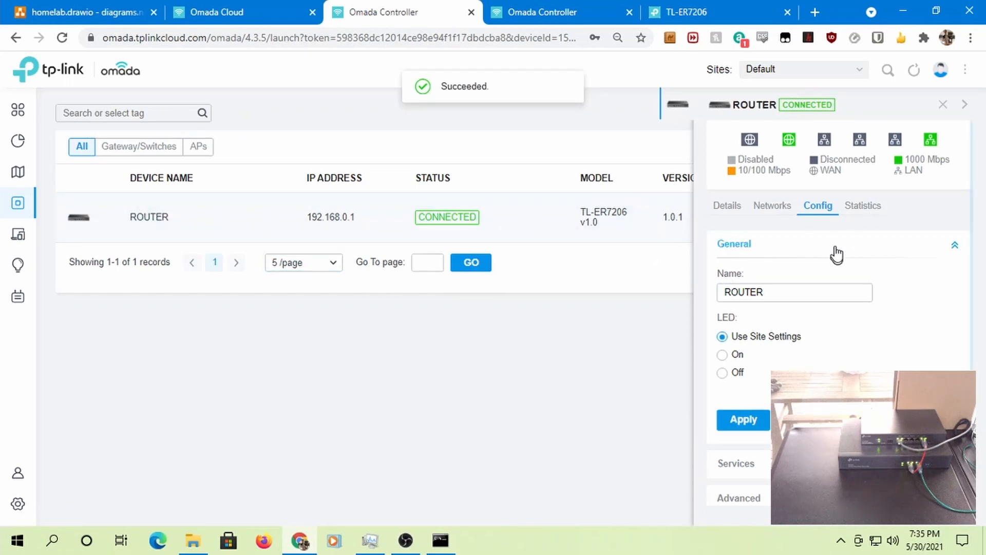
left_click(944, 104)
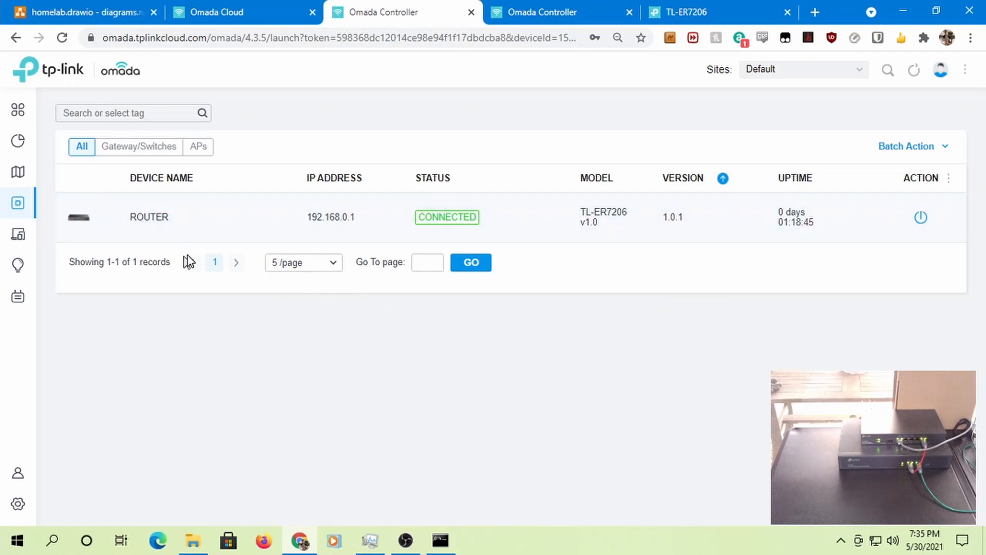
- Archive ROUTER's WAN-down alert, delete all archived alerts, and switch to Unarchived
left_click(24, 247)
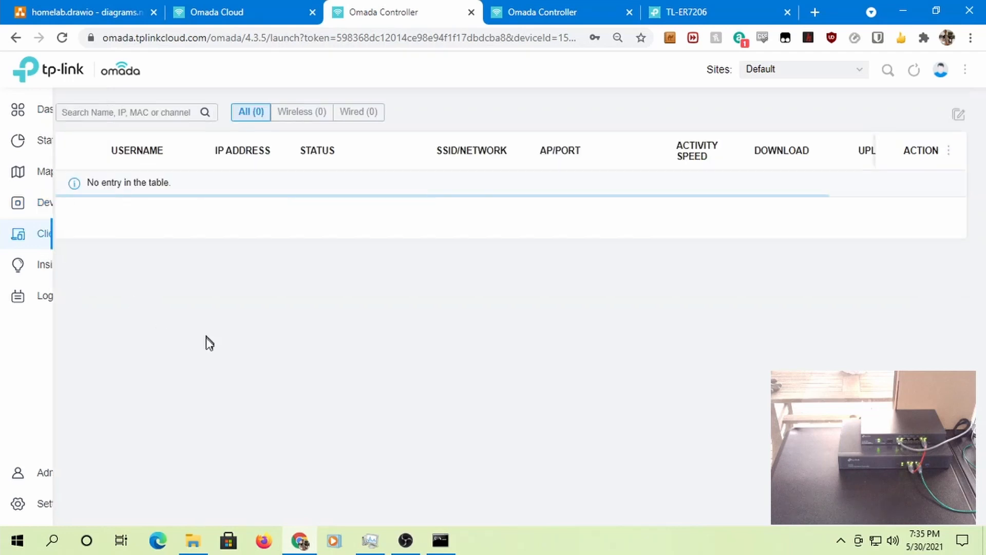
mouse_move(19, 263)
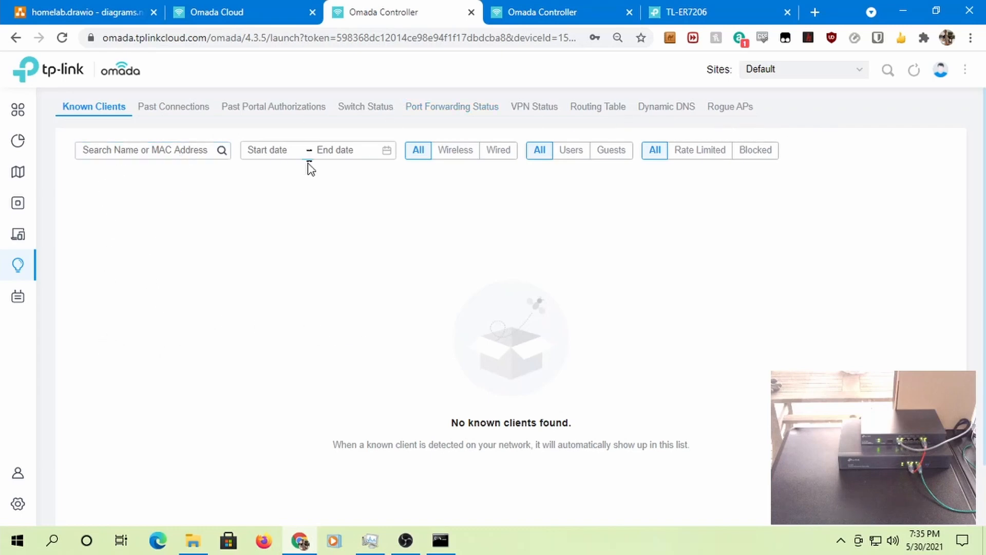
mouse_move(13, 299)
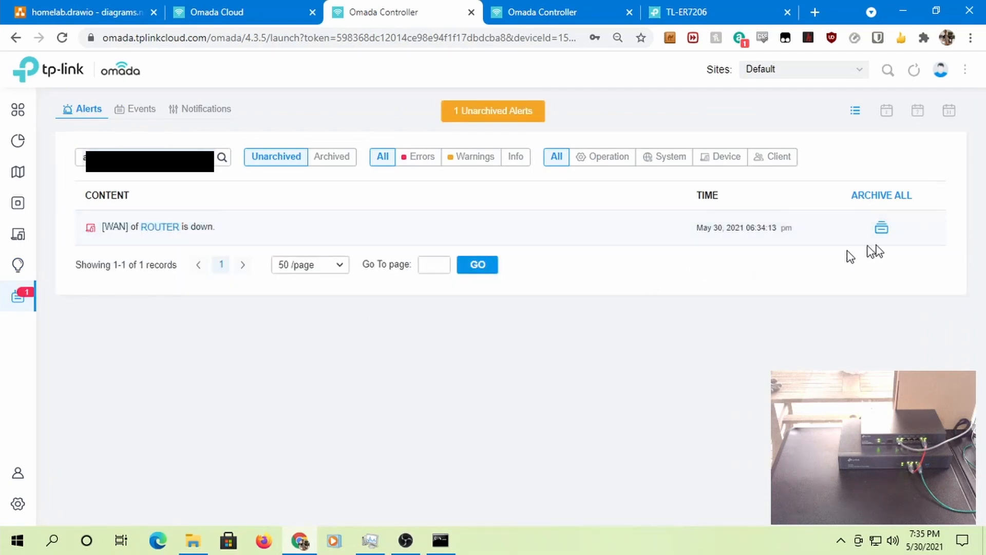
left_click(881, 199)
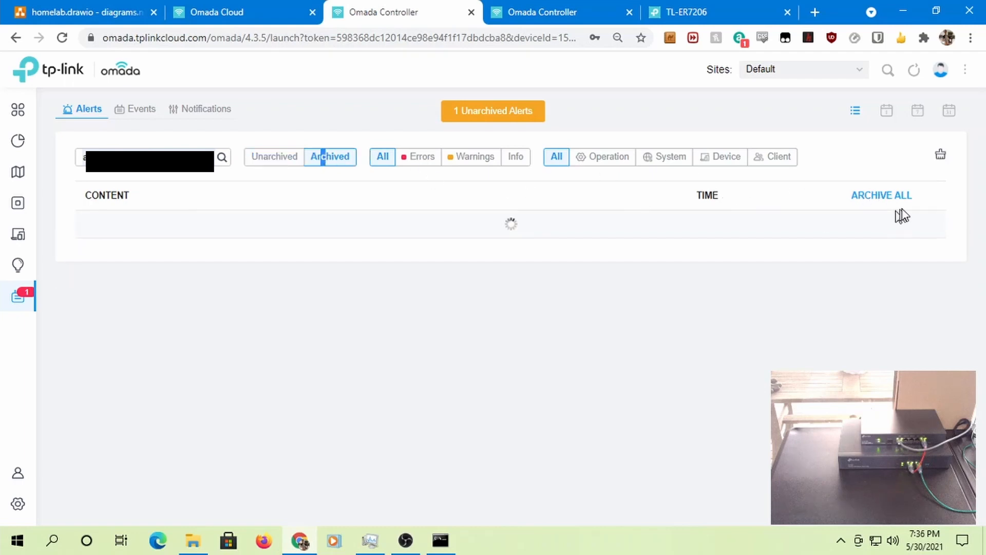
left_click(879, 198)
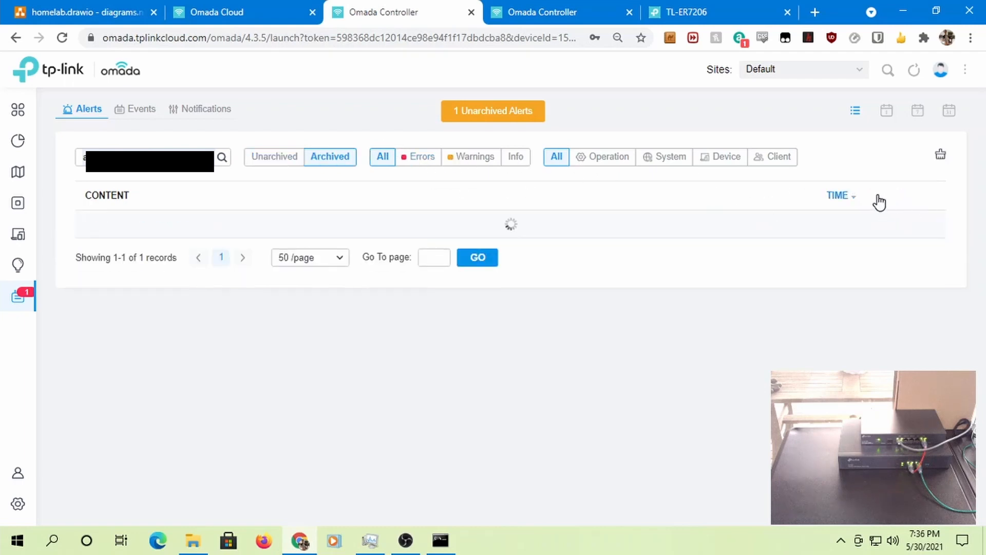
left_click(942, 154)
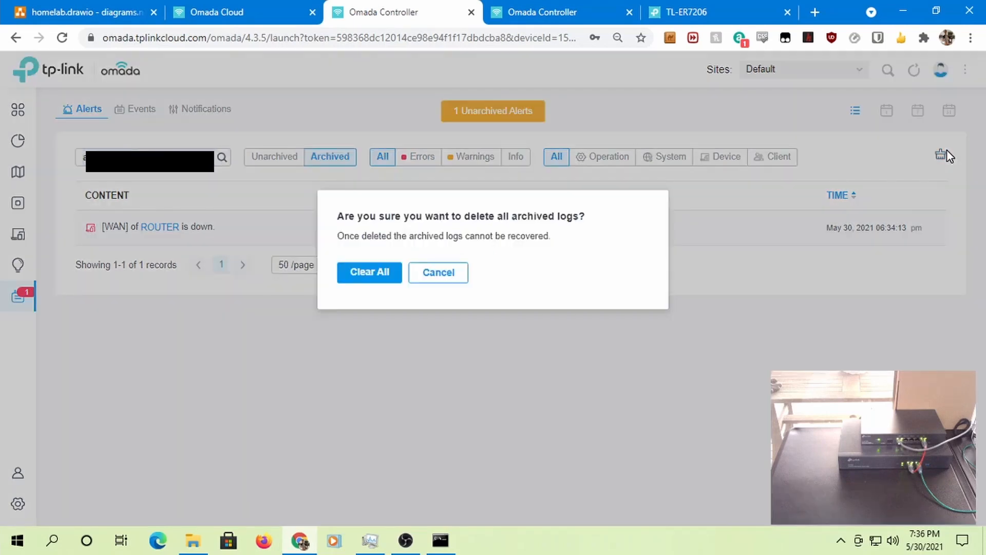
left_click(387, 274)
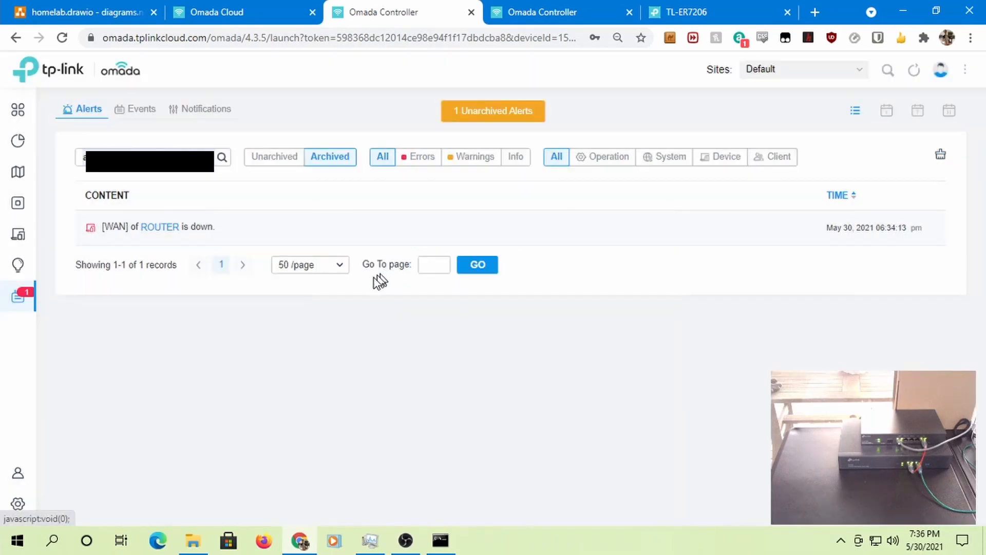
left_click(275, 154)
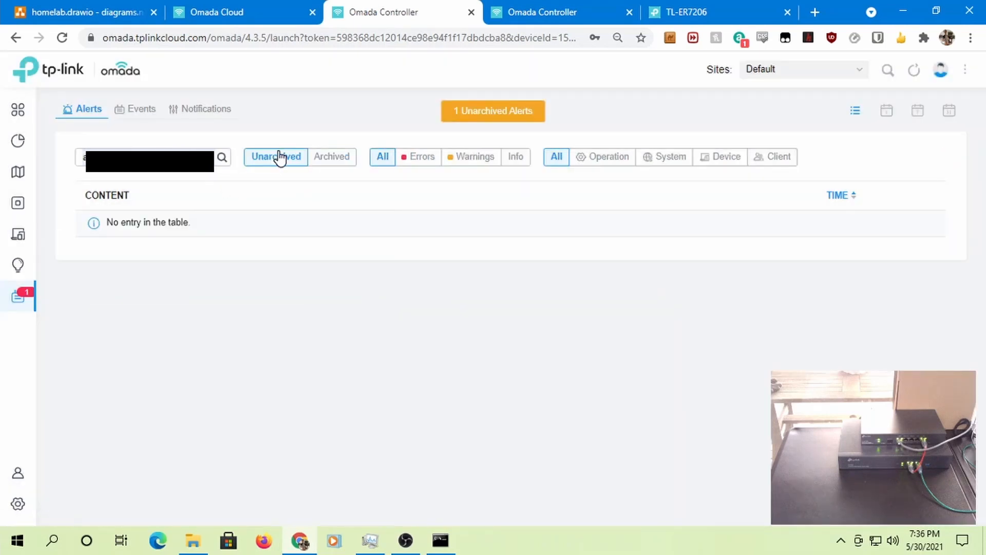
- Change the site name from Default to HomeNet in the Site settings
left_click(20, 473)
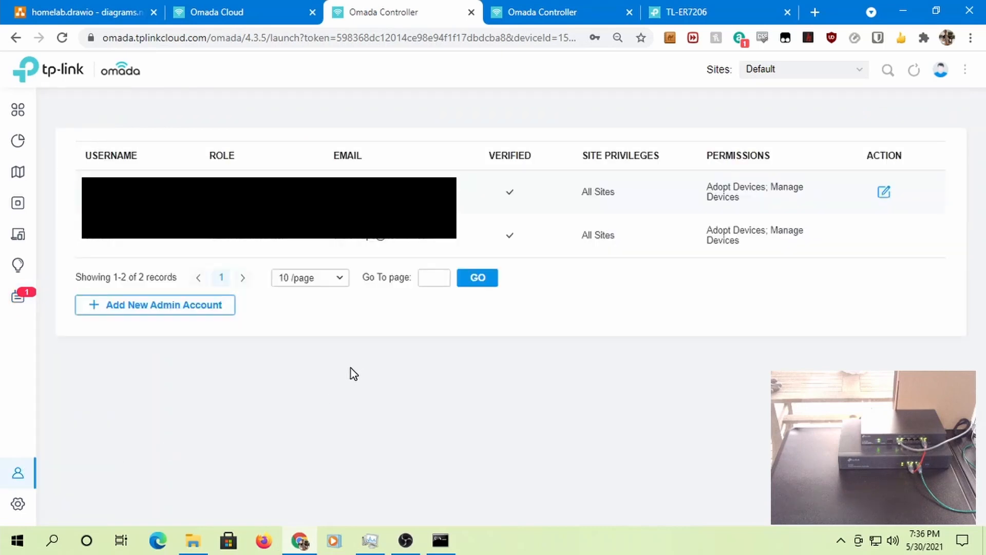
left_click(34, 505)
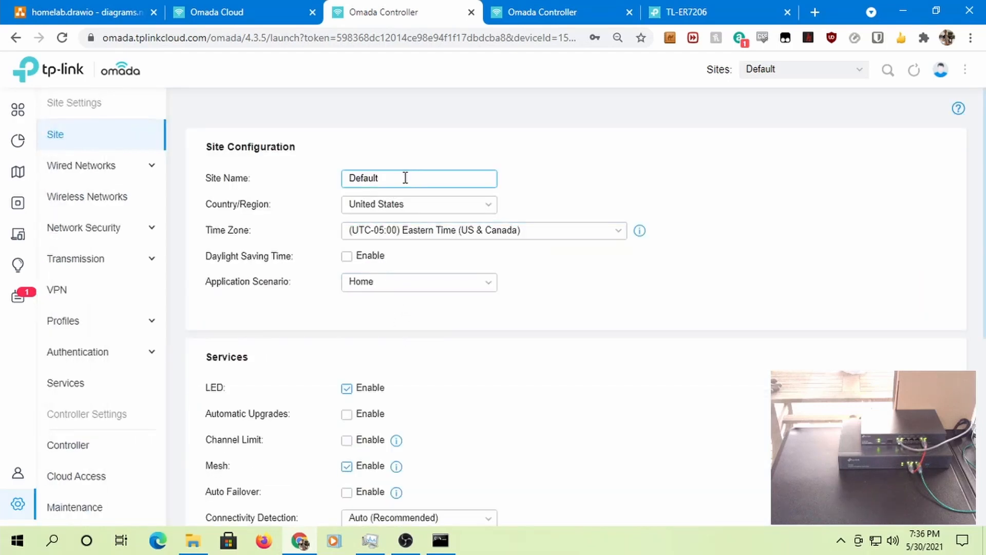
left_click_drag(398, 177, 189, 182)
type("HomeNet")
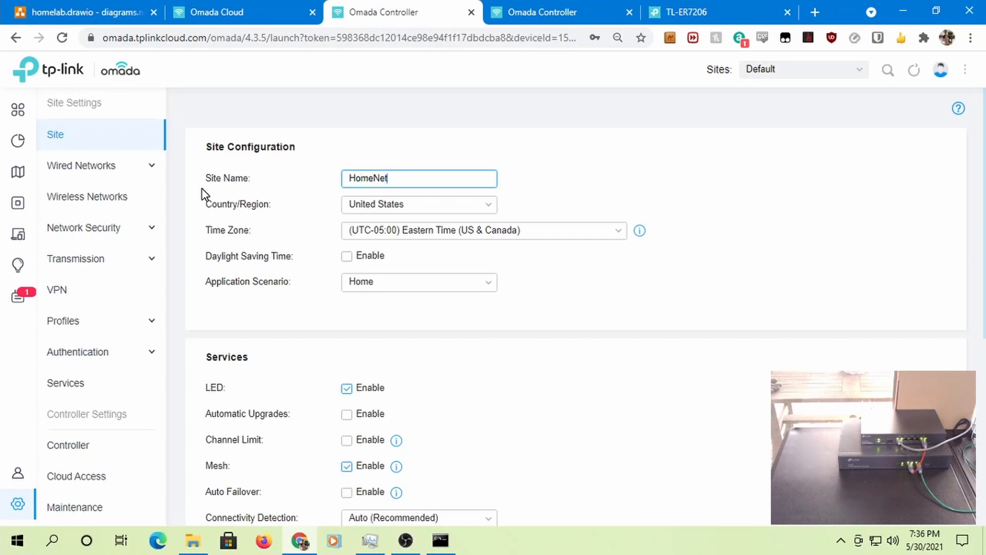
- Enable periodic speed tests every 20 hours and save the site settings
scroll(611, 302, "down", 2)
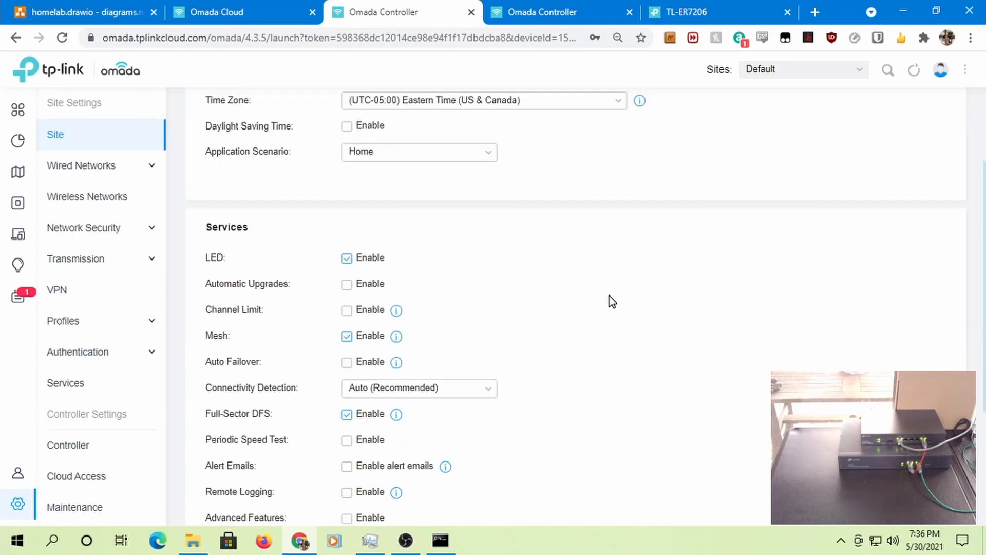
scroll(463, 256, "down", 2)
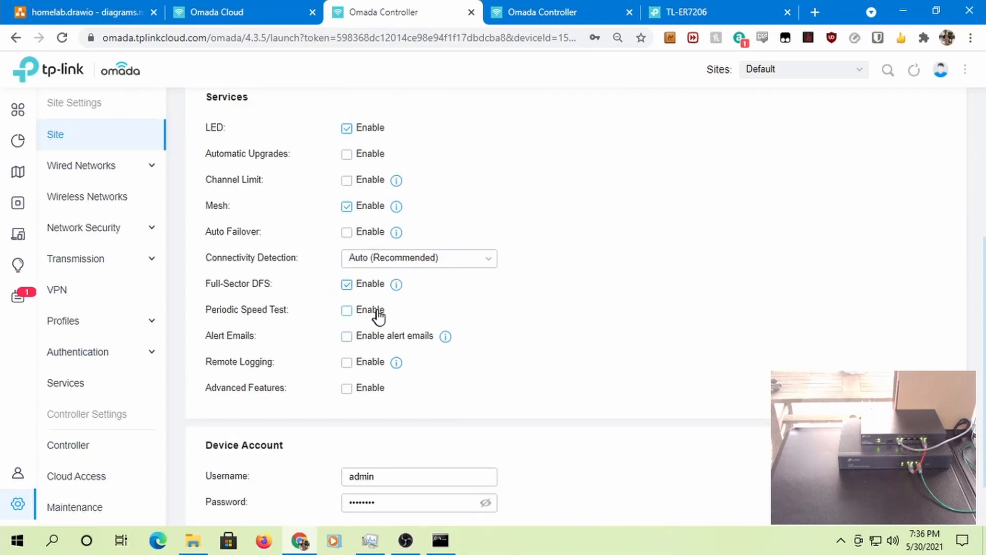
left_click(346, 310)
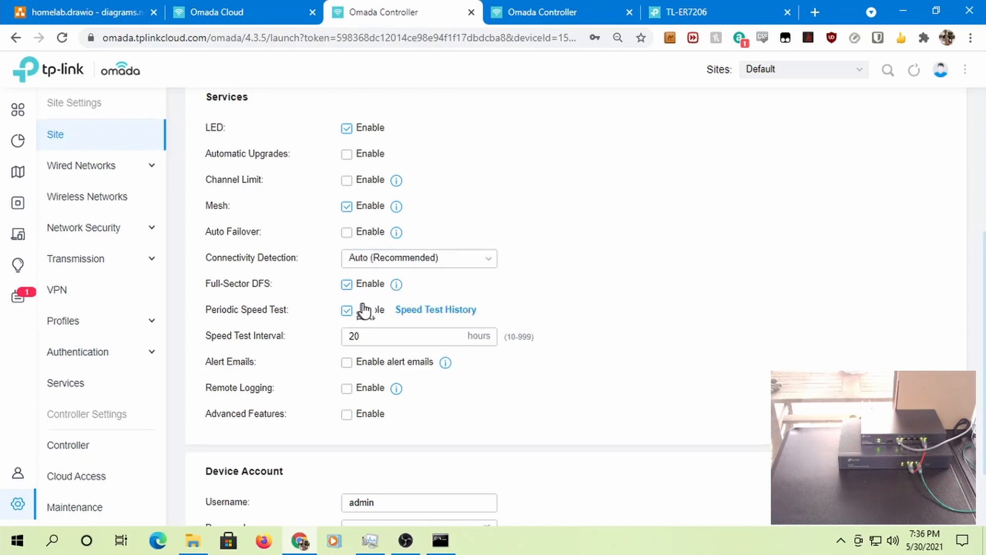
scroll(493, 303, "up", 1)
scroll(483, 282, "up", 4)
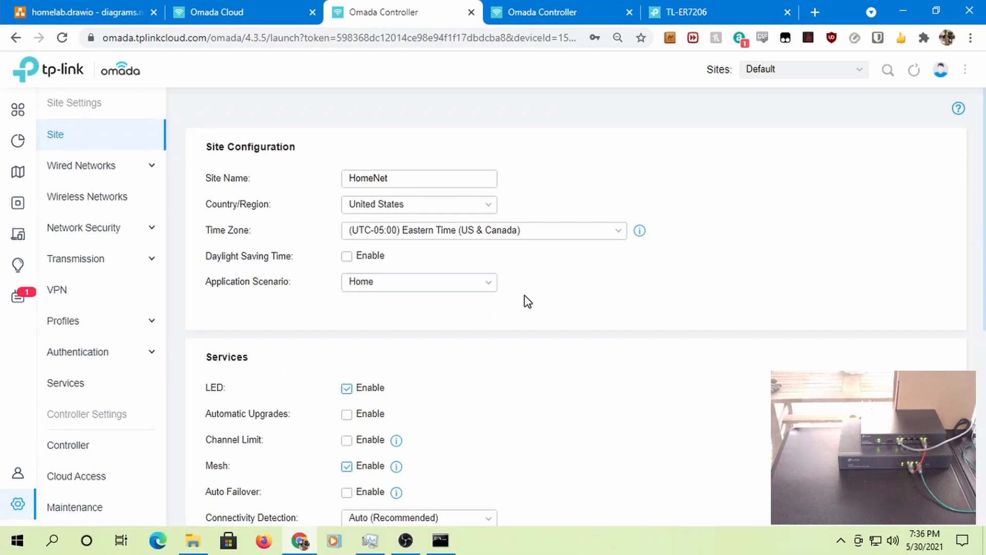
scroll(514, 306, "down", 5)
scroll(380, 305, "up", 3)
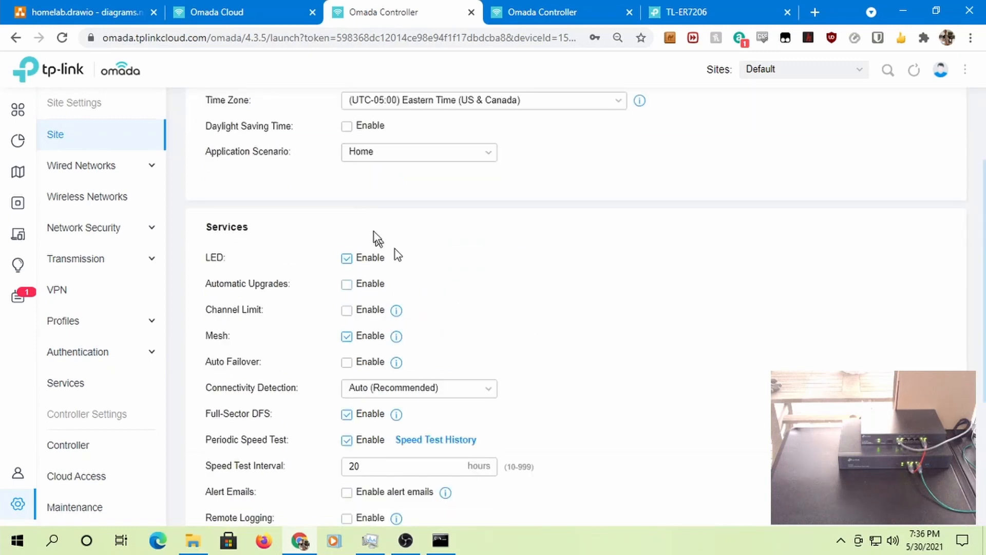
scroll(438, 257, "down", 4)
scroll(440, 266, "up", 3)
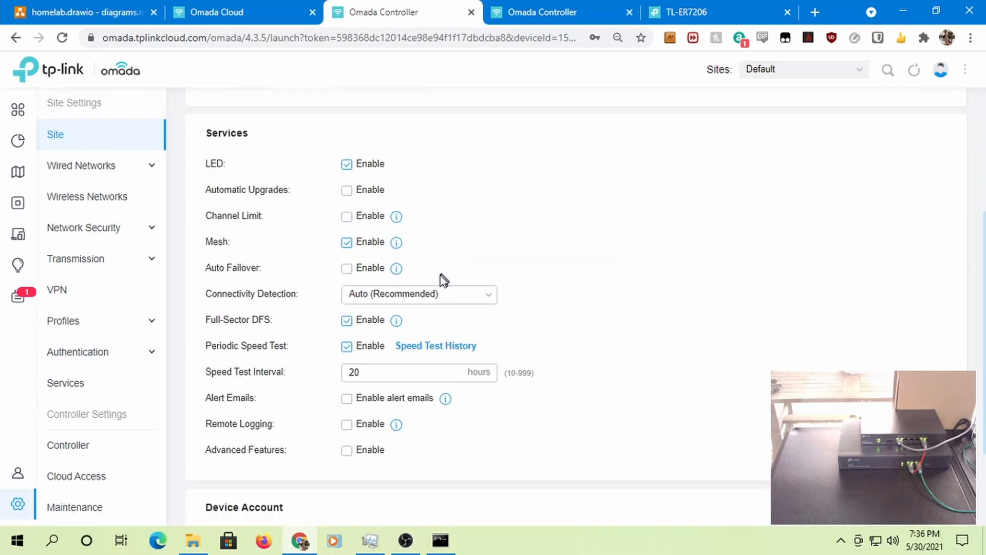
scroll(519, 322, "down", 3)
scroll(534, 349, "up", 3)
scroll(462, 406, "down", 3)
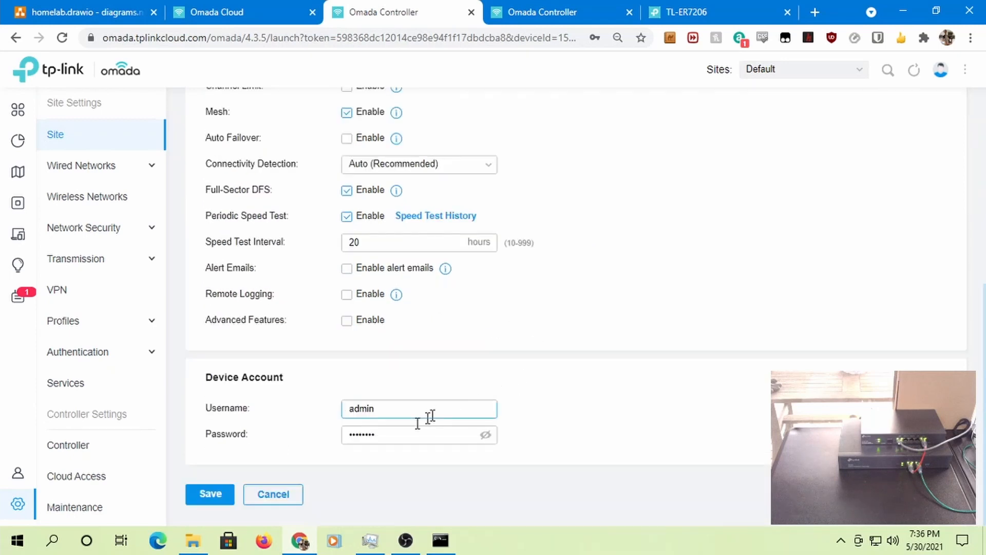
left_click(207, 495)
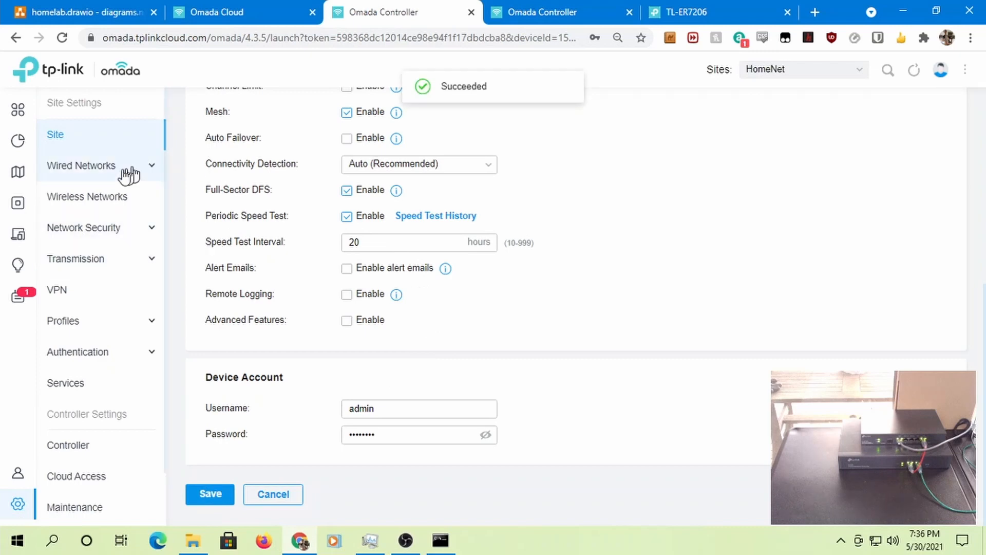
left_click(103, 178)
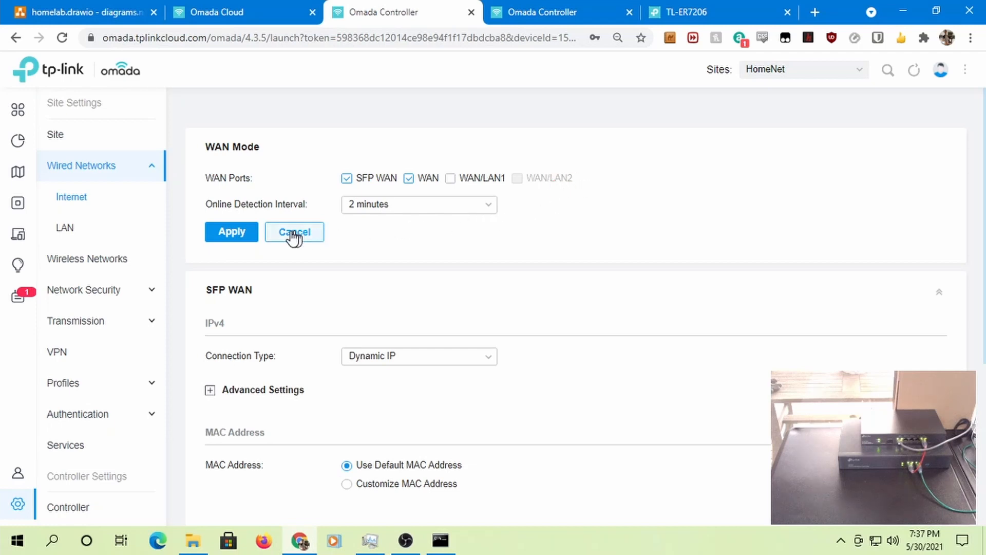
- In the WAN's Advanced Settings, enter Primary DNS 9.9.9.9 and Secondary DNS 1.1.1.1
scroll(454, 232, "down", 2)
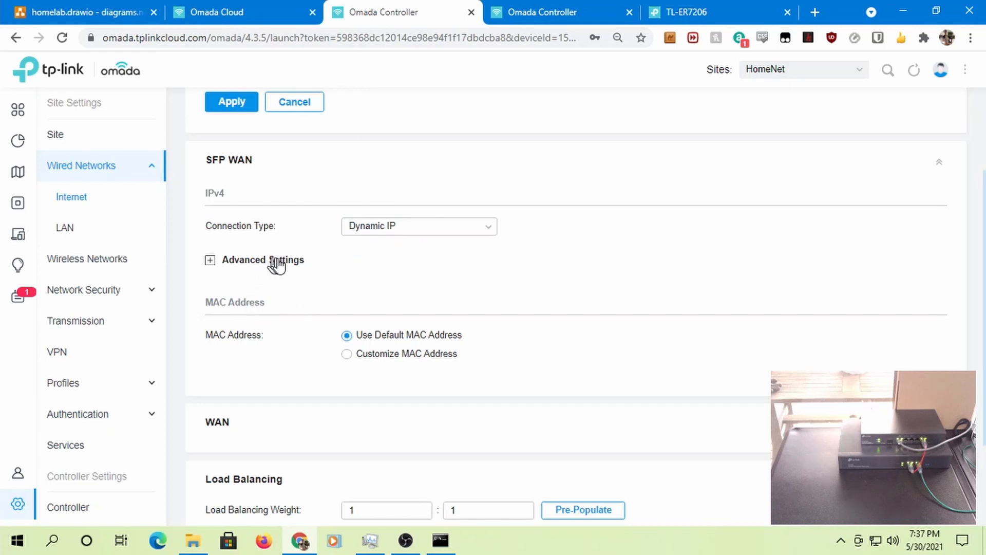
scroll(308, 272, "down", 2)
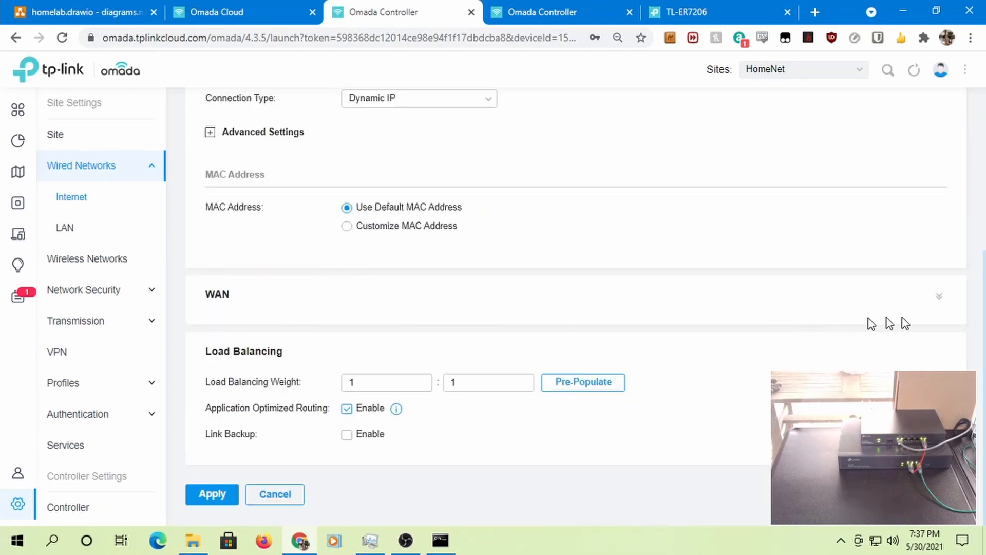
left_click(936, 299)
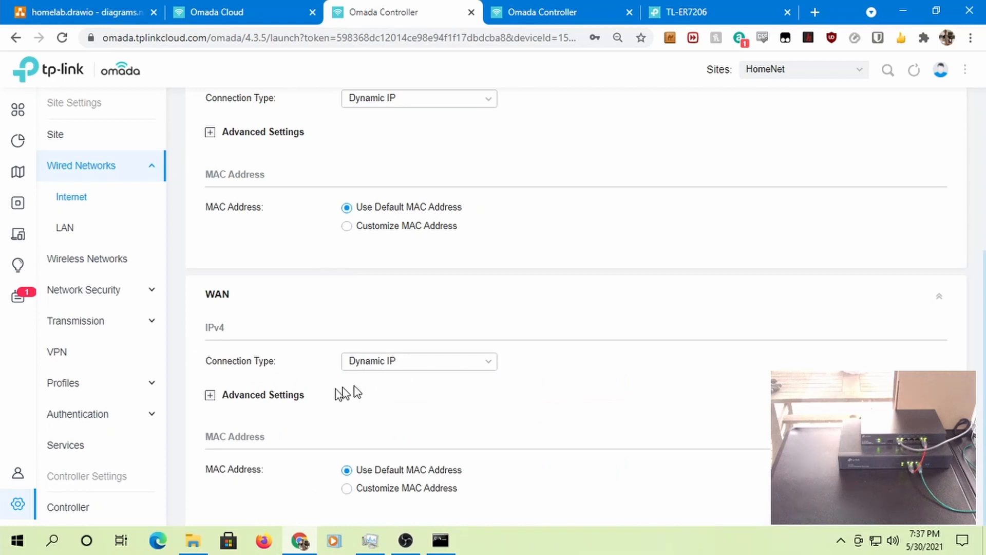
left_click(251, 402)
scroll(427, 394, "down", 2)
scroll(391, 364, "up", 2)
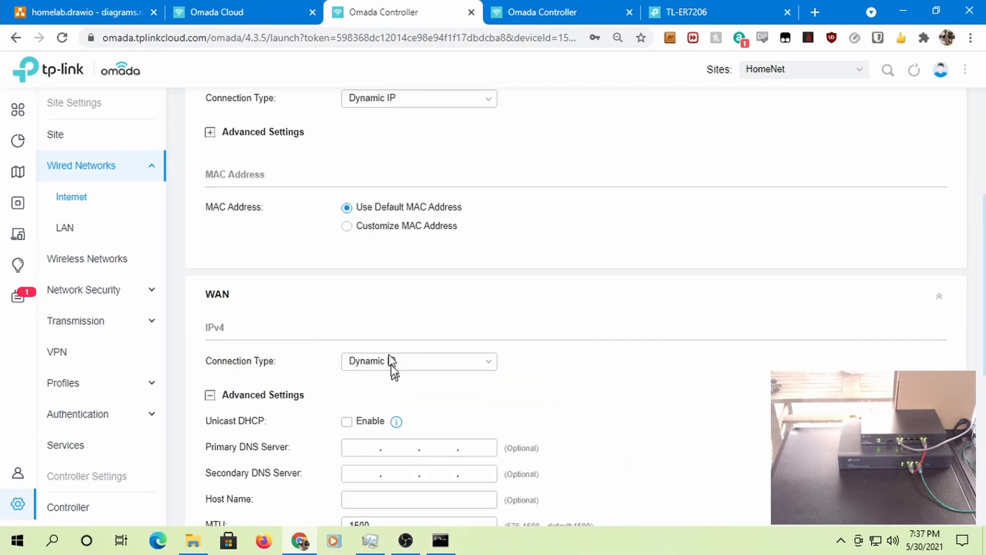
scroll(411, 346, "down", 2)
left_click(358, 317)
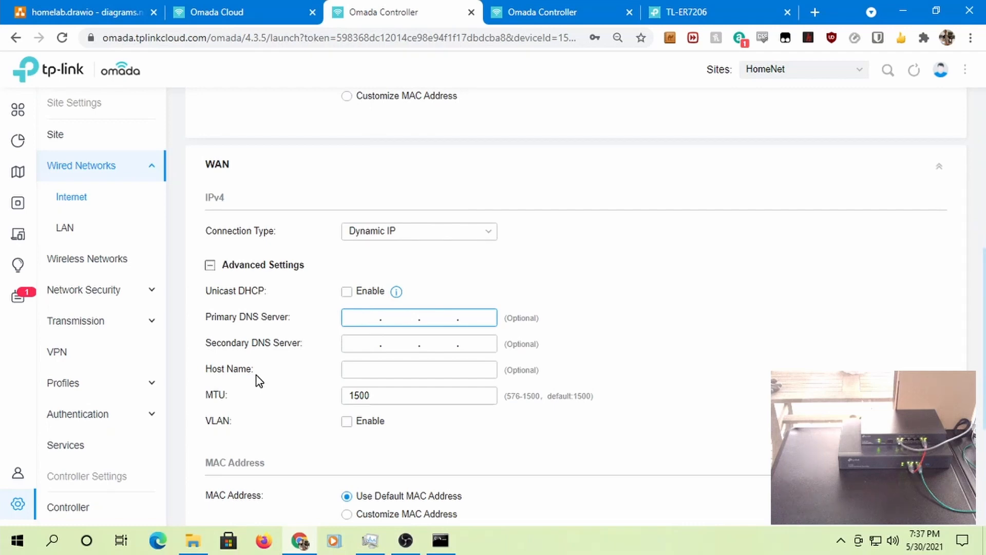
type("9.9.9.9")
key("Tab")
type("1.1.1.")
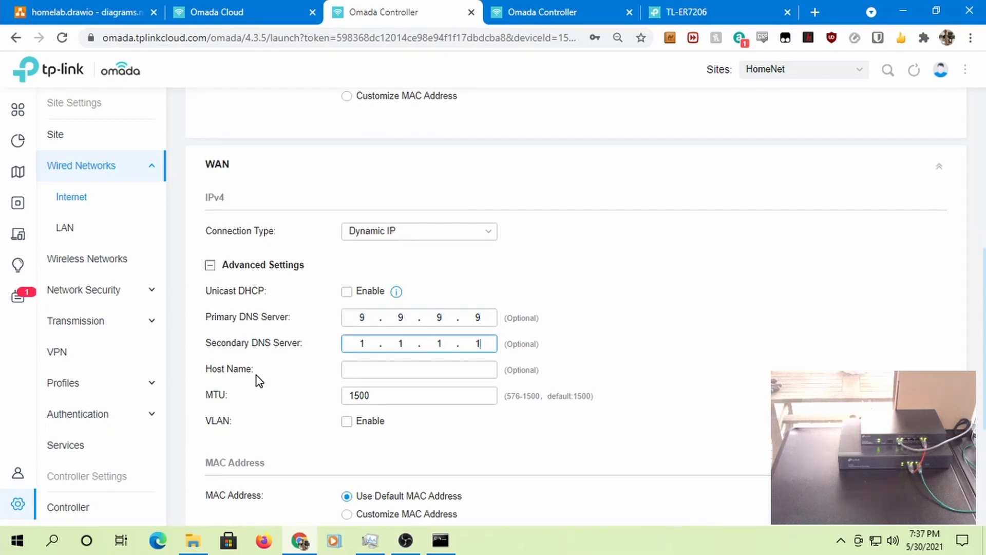
type("1")
key("Tab")
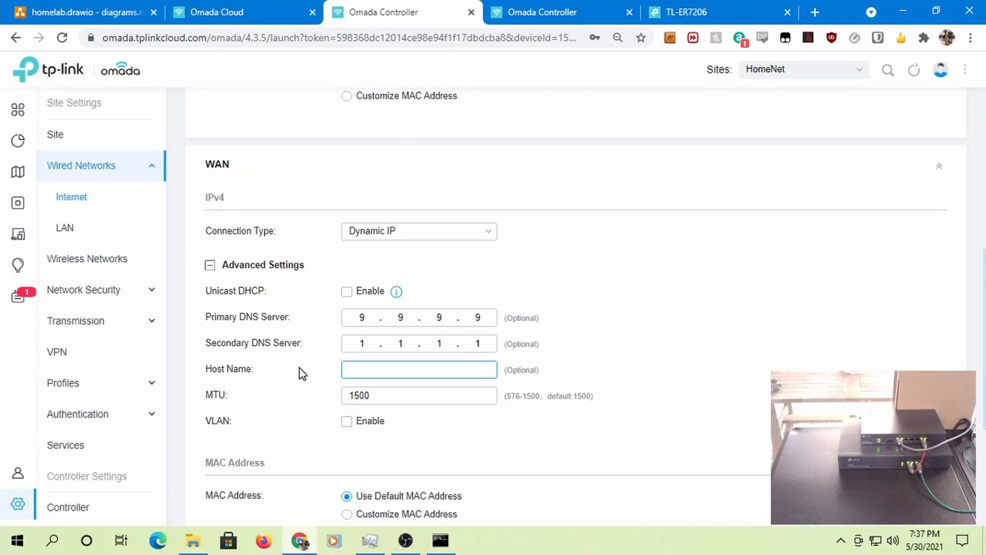
- Leave the host name empty and apply the WAN internet settings
type("Main")
key("BackSpace")
key("BackSpace")
key("BackSpace")
key("BackSpace")
scroll(522, 396, "down", 4)
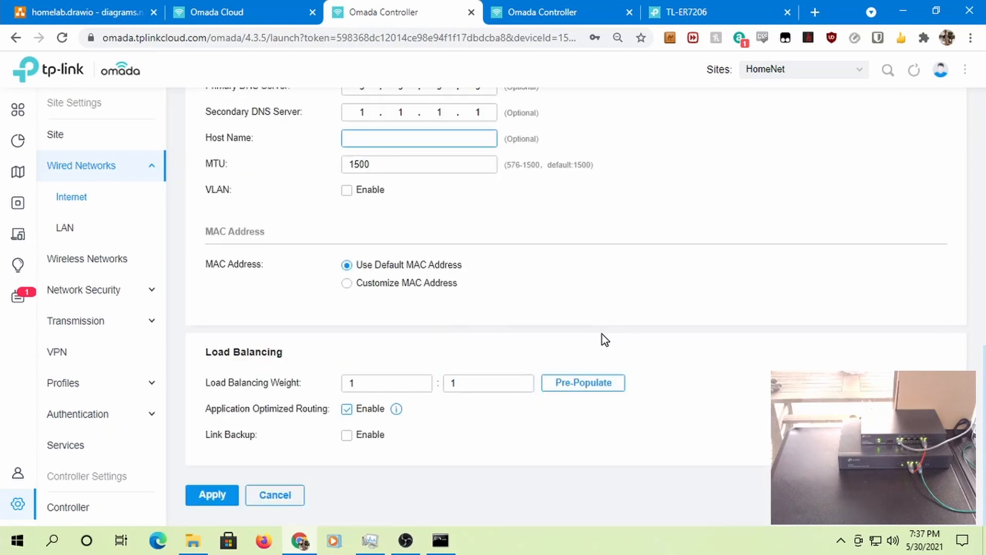
left_click(215, 496)
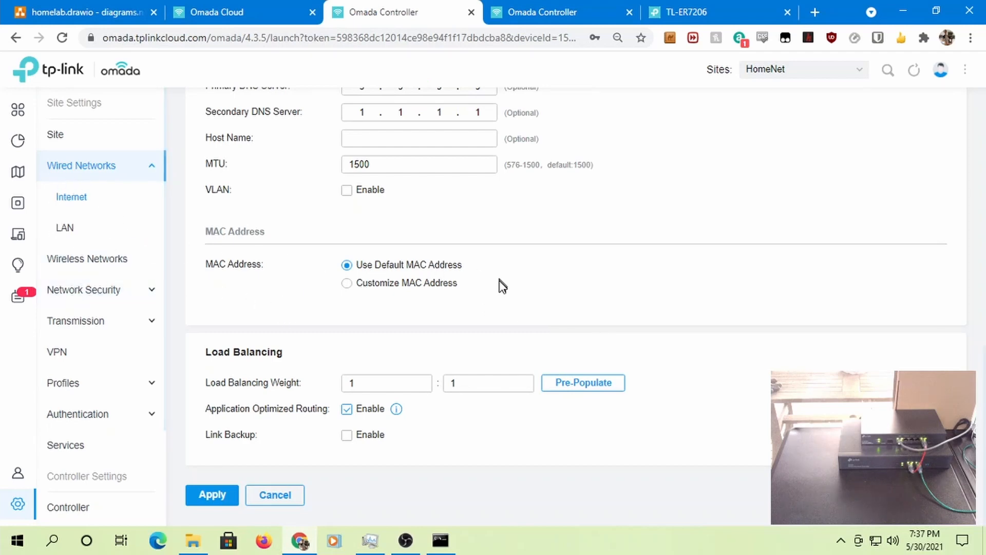
scroll(502, 284, "up", 5)
scroll(474, 291, "up", 7)
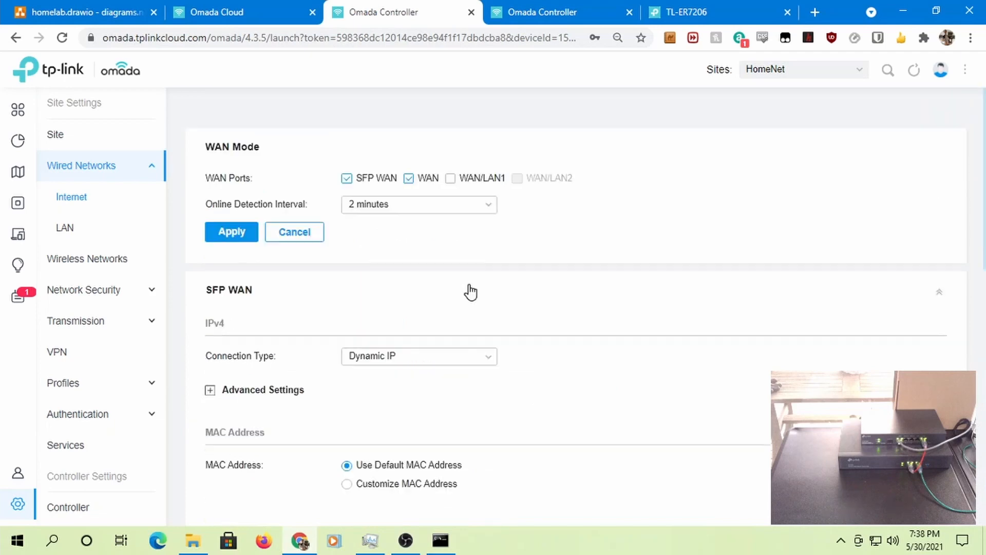
scroll(469, 288, "down", 12)
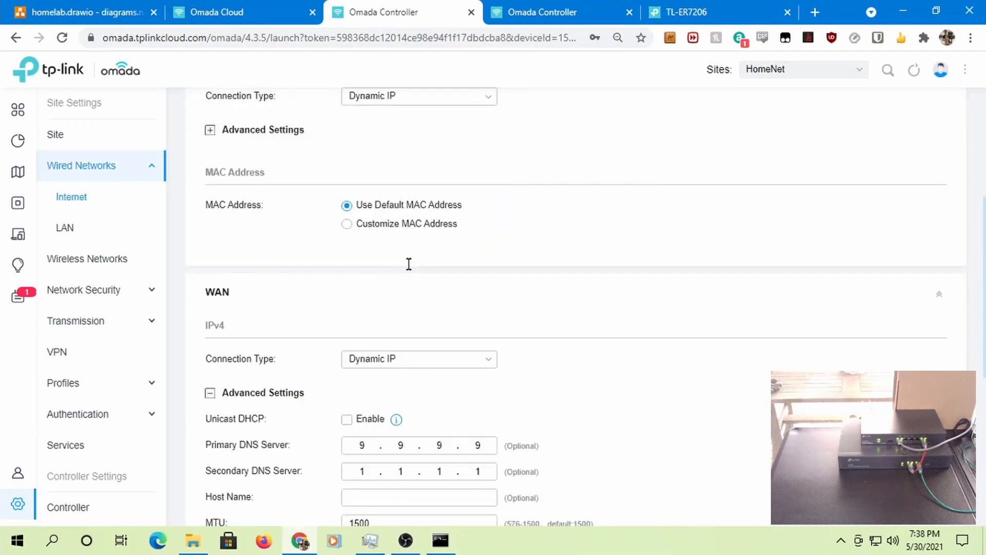
scroll(360, 272, "up", 8)
scroll(226, 236, "up", 5)
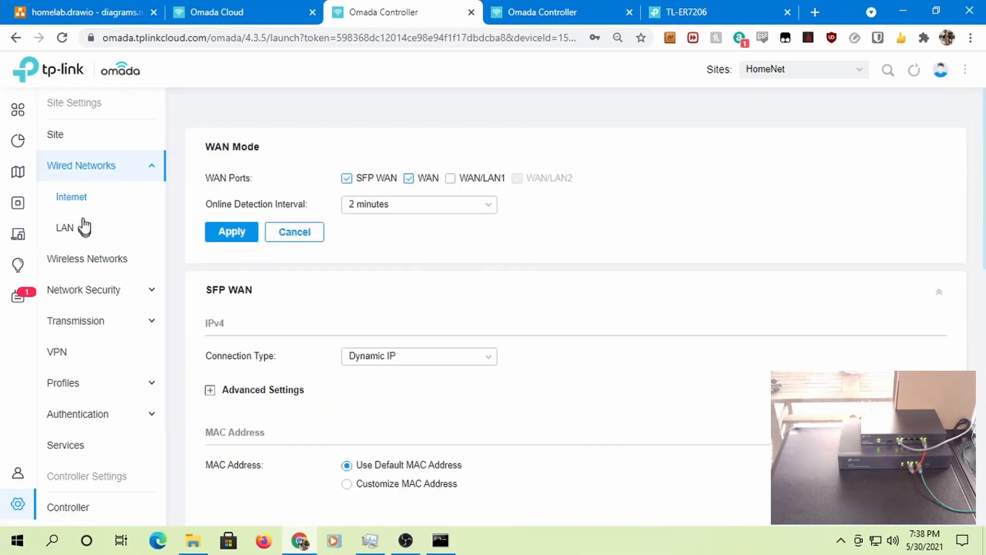
- Open the edit form for the LAN network (VLAN 1, gateway 192.168.0.1/24)
left_click(66, 233)
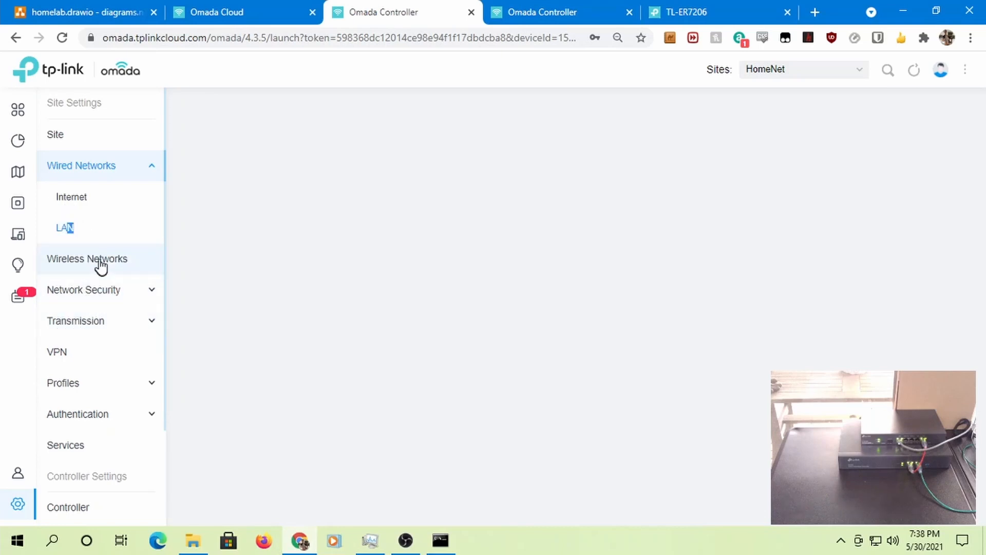
left_click(66, 229)
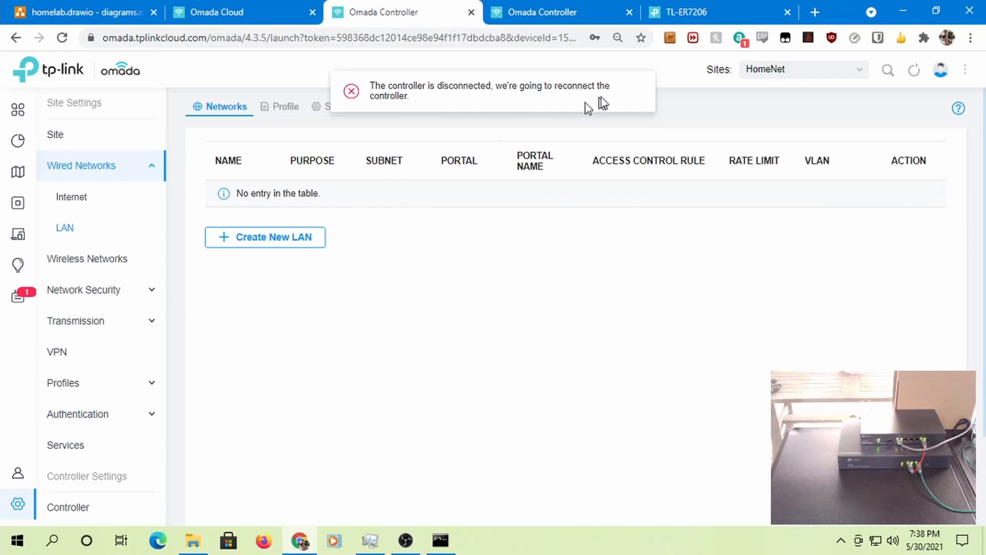
left_click(289, 108)
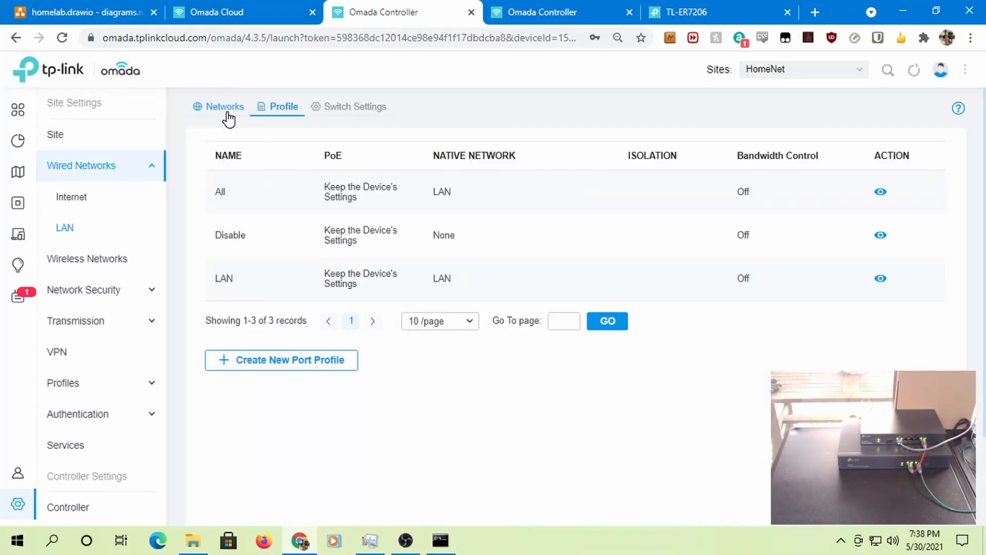
left_click(230, 110)
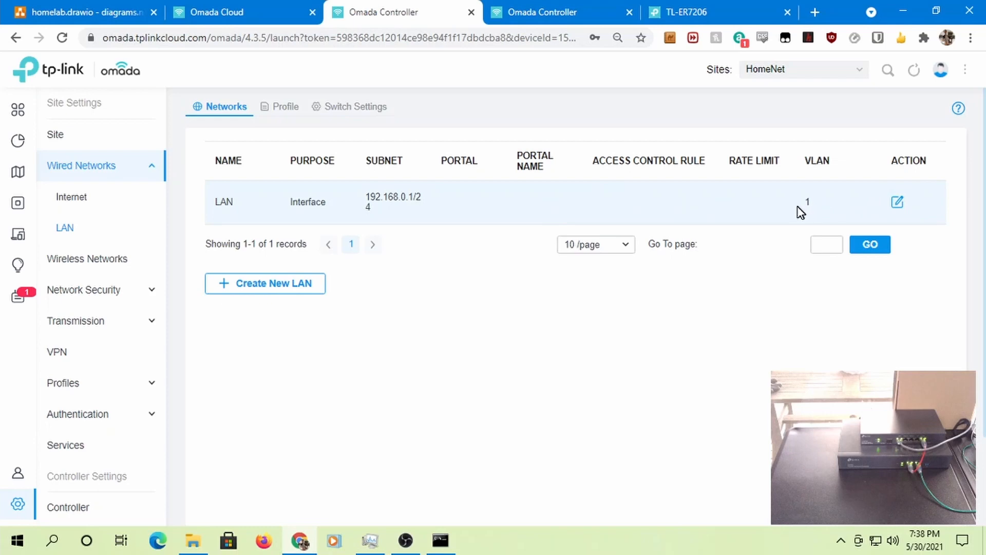
left_click(897, 203)
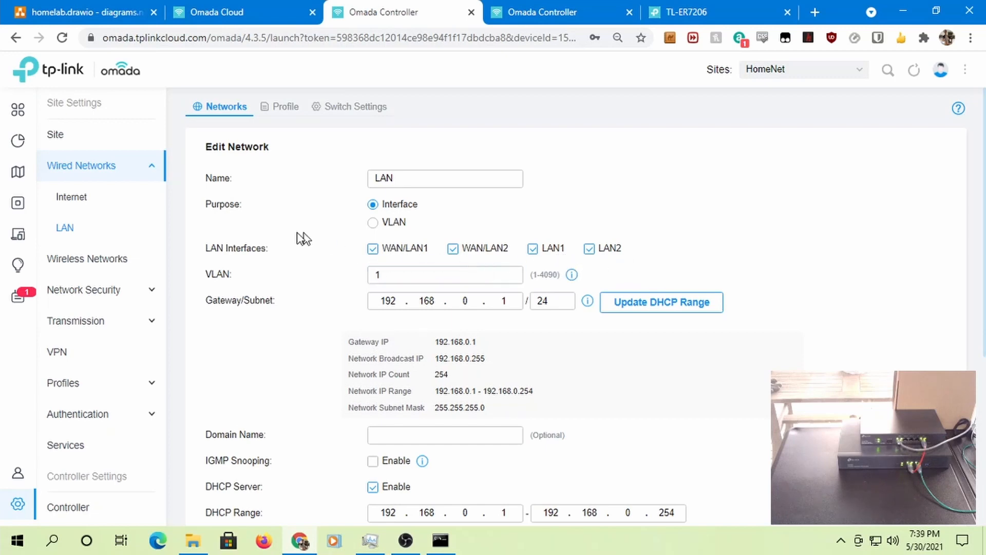
left_click(414, 268)
- Enter the LAN domain name and set DNS Server to Manual with 9.9.9.9 and 1.1.1.1
scroll(414, 268, "down", 2)
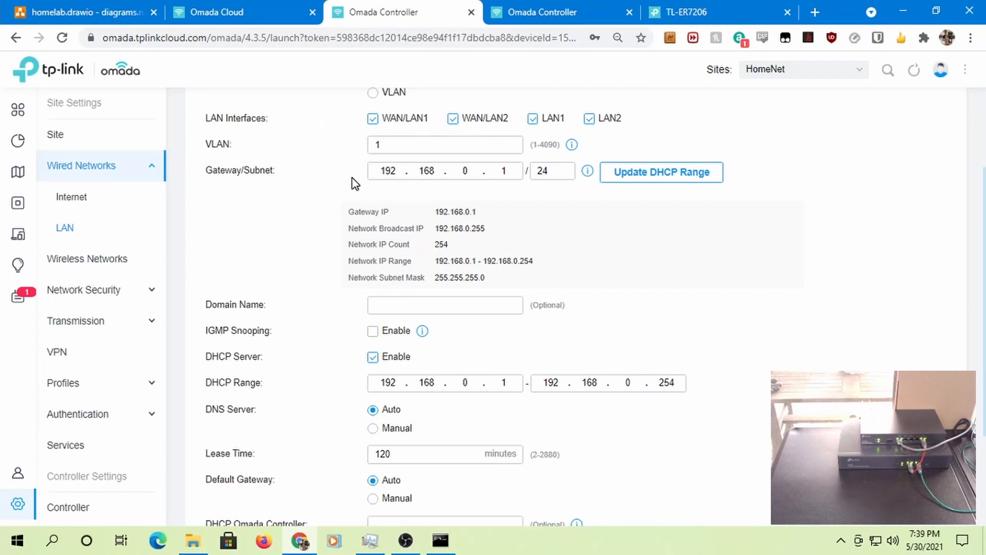
scroll(371, 179, "down", 3)
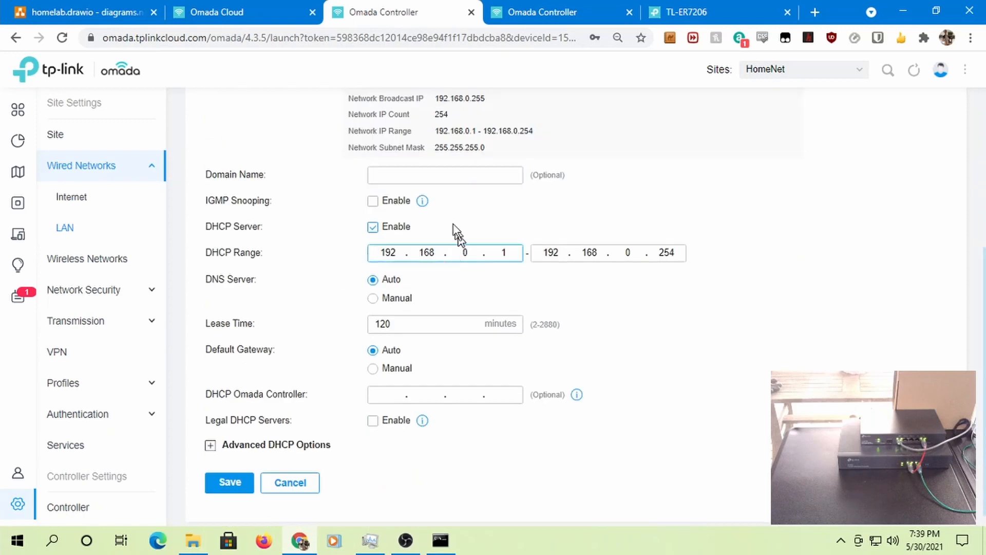
left_click(427, 177)
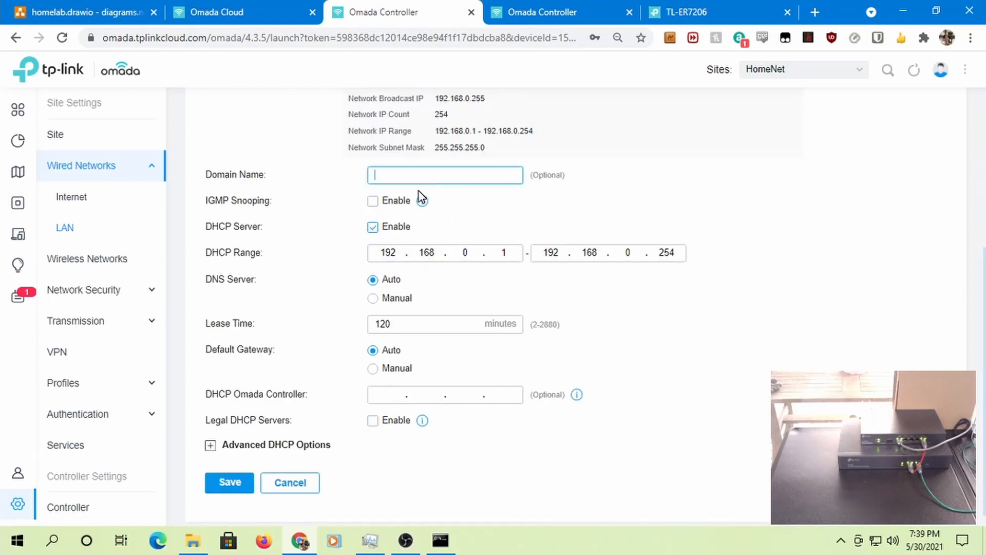
type("local")
left_click(399, 300)
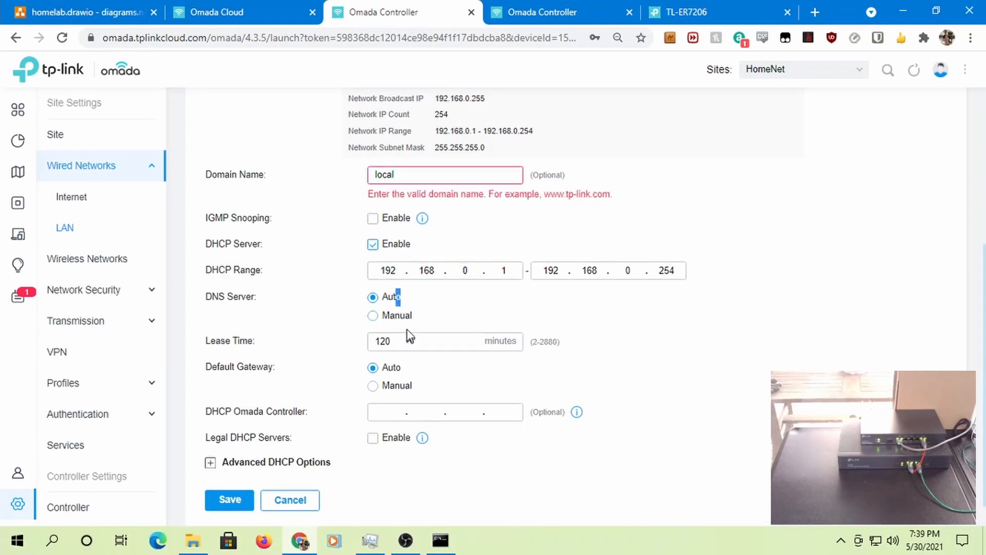
left_click(395, 316)
left_click(397, 317)
left_click(449, 314)
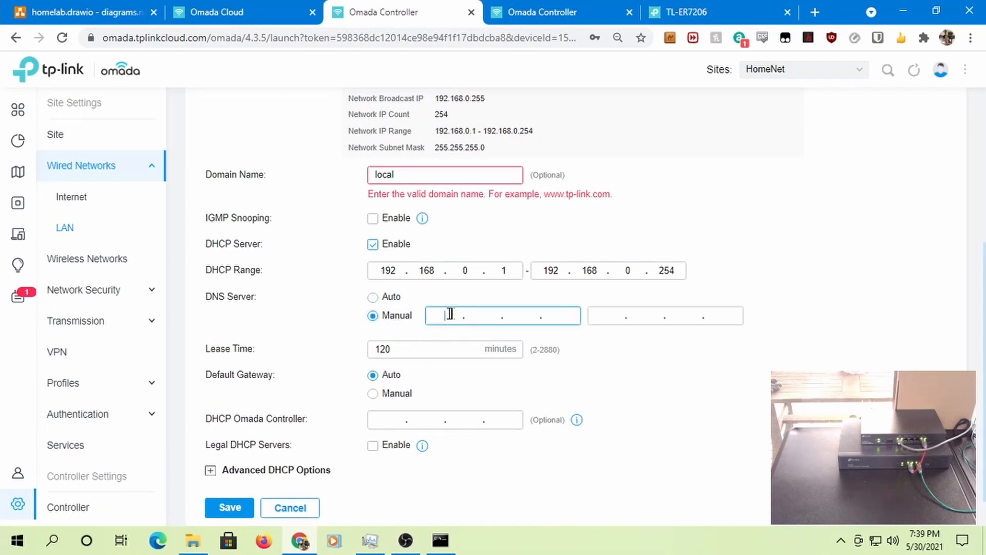
type("9.9.9.9")
key("Tab")
type("1.1.1.1")
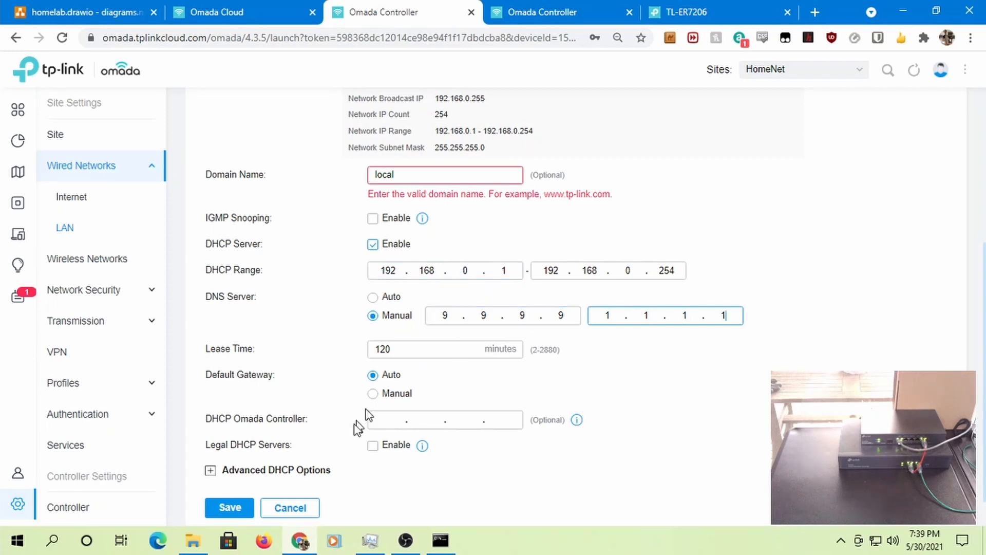
- Correct the rejected domain name to local.lan and save the LAN settings
left_click(231, 509)
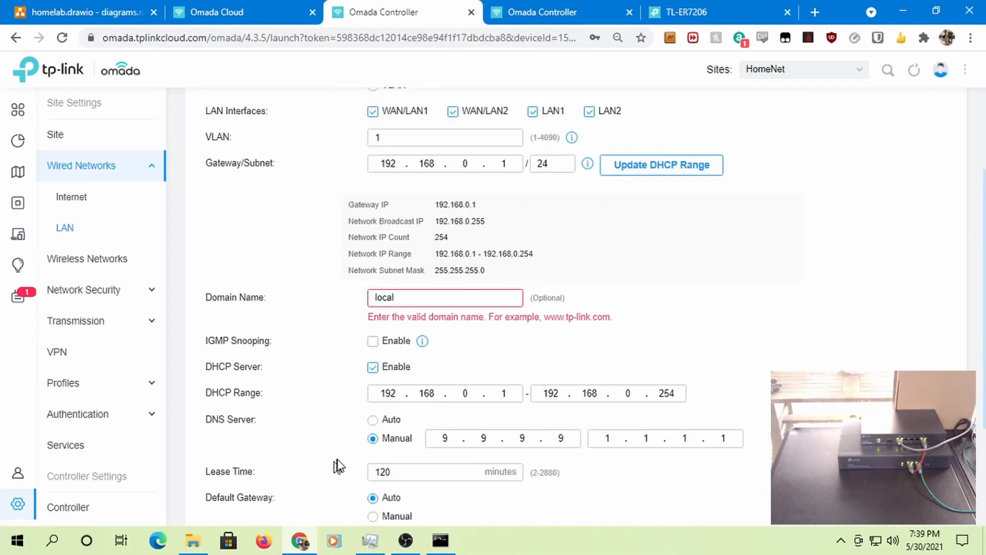
left_click(453, 300)
type(".lamn")
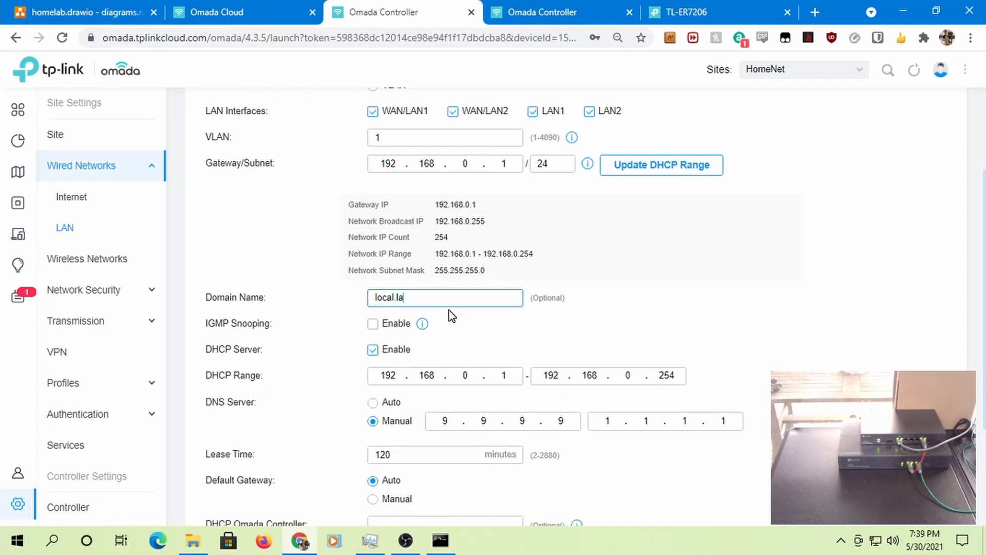
key("BackSpace")
key("BackSpace")
type("n")
scroll(607, 319, "down", 3)
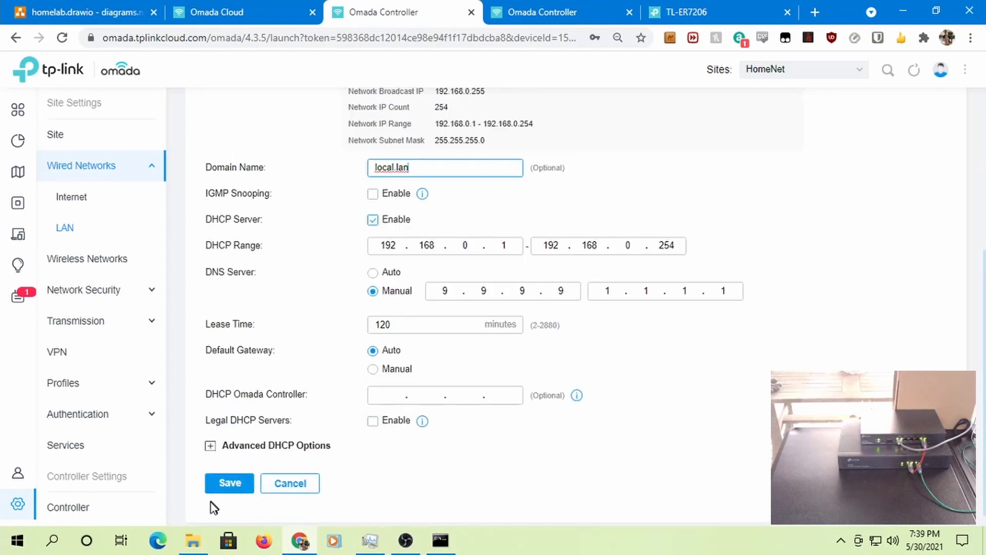
left_click(214, 447)
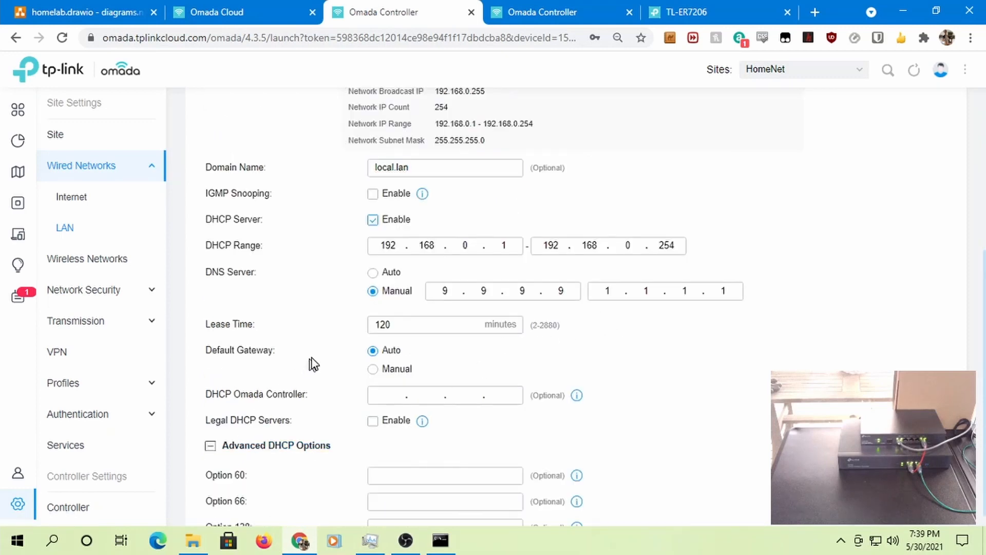
scroll(311, 359, "down", 2)
left_click(211, 347)
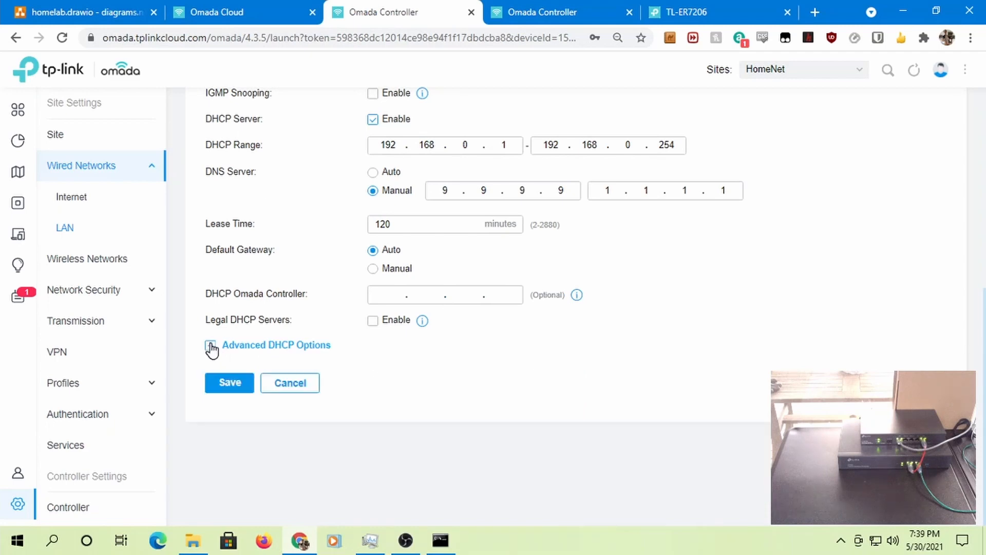
left_click(230, 383)
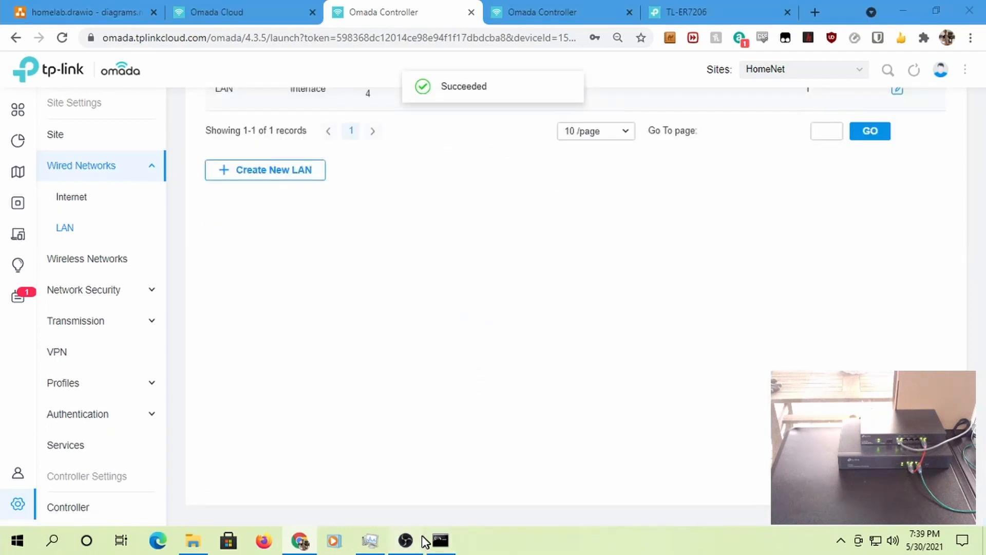
- Bring Command Prompt forward and review the ipconfig /all output listing DNS 192.168.0.1
left_click(440, 540)
left_click(406, 541)
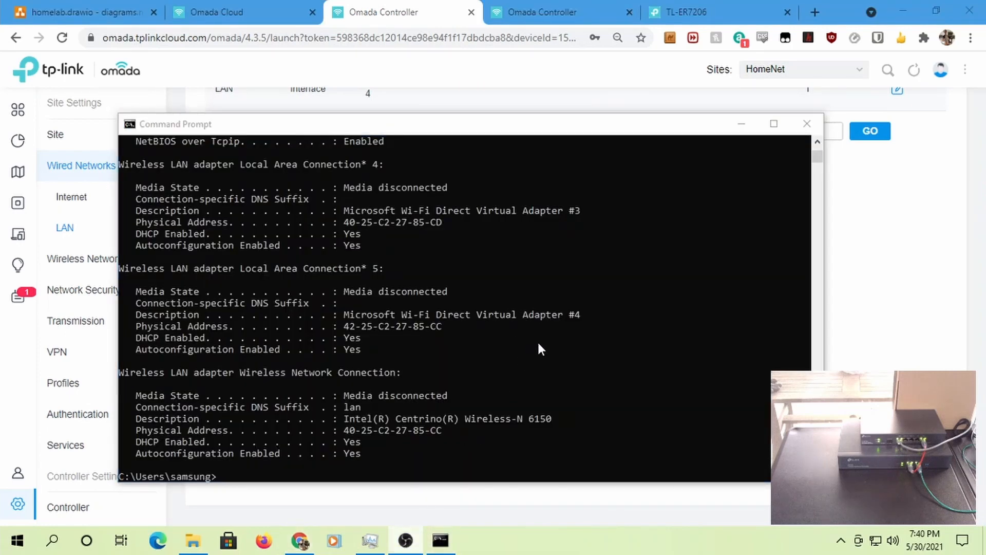
scroll(524, 340, "up", 4)
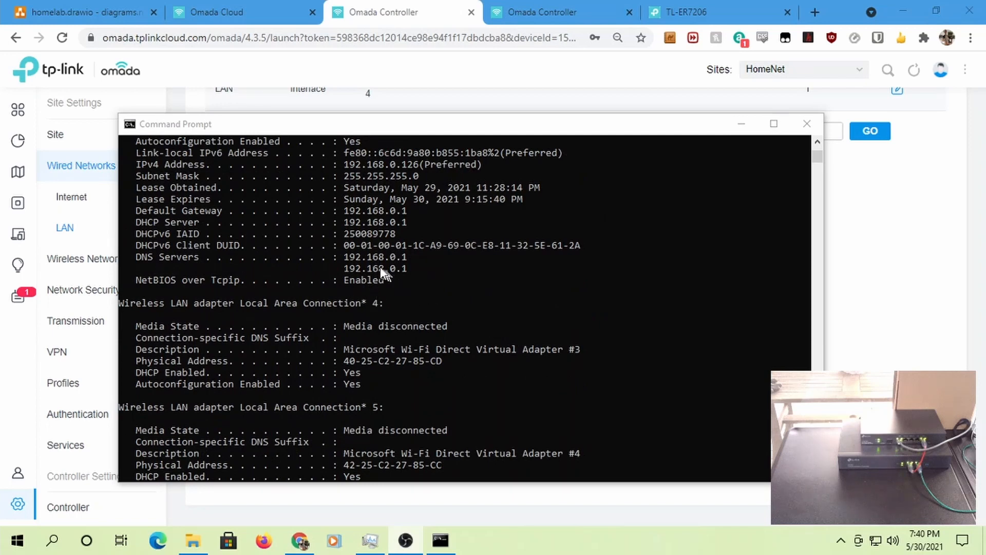
scroll(393, 278, "up", 4)
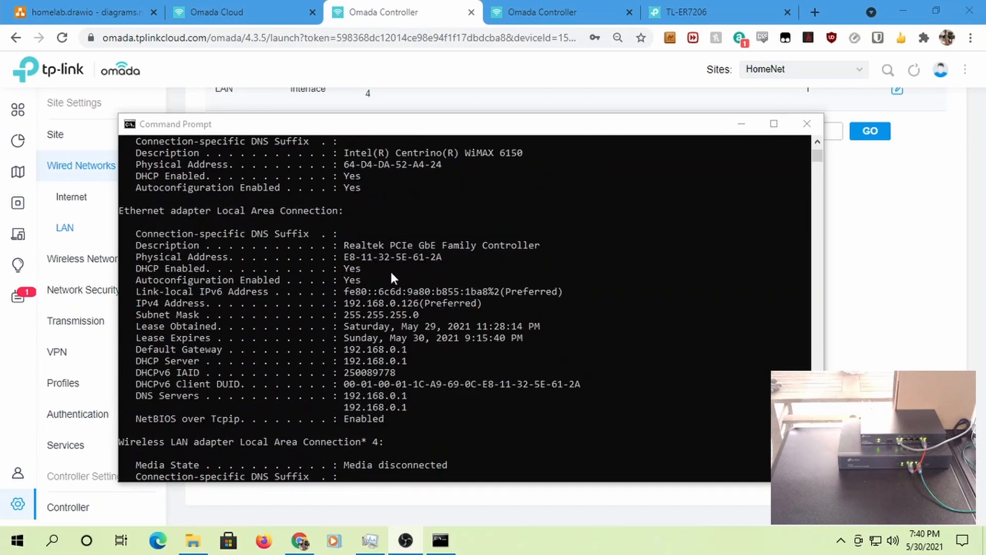
scroll(378, 293, "up", 4)
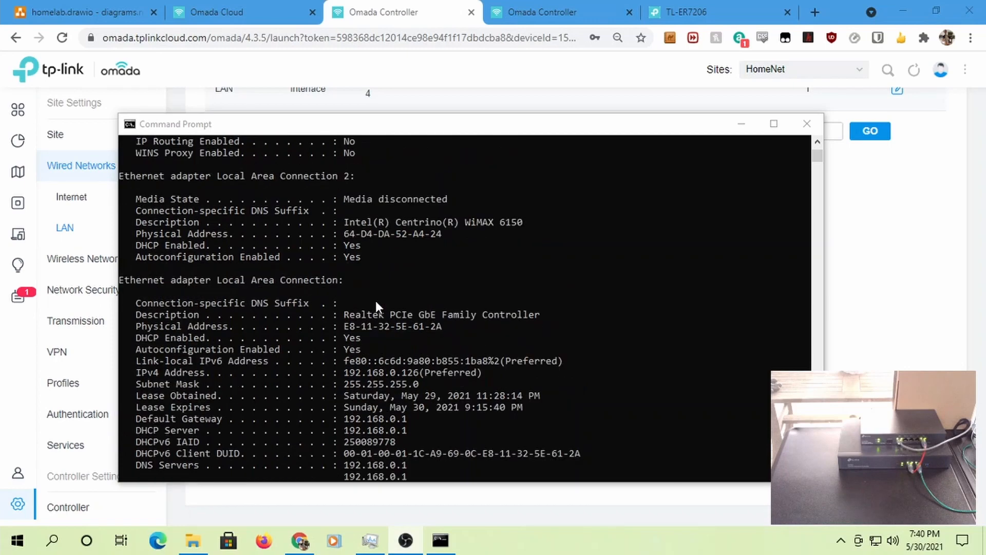
scroll(375, 301, "up", 2)
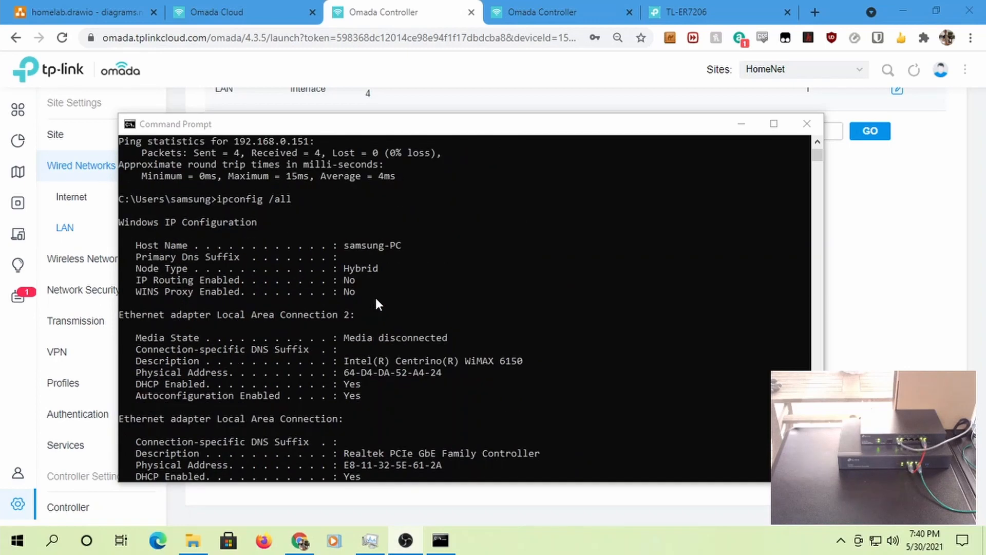
scroll(375, 297, "down", 8)
scroll(373, 303, "down", 10)
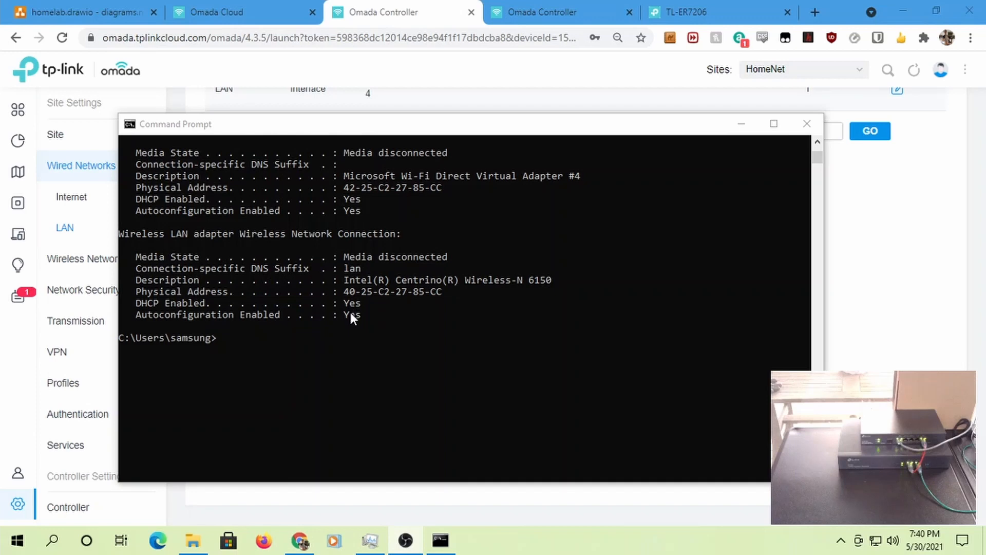
- Release the PC's IP address with ipconfig /release and view the adapters' released state
left_click(428, 330)
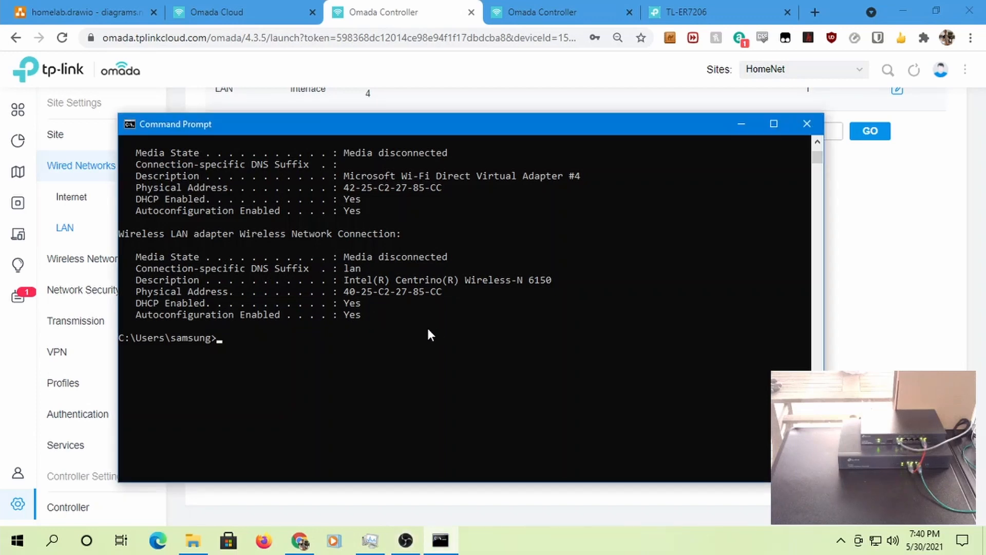
type("ipconfig /release")
key("Return")
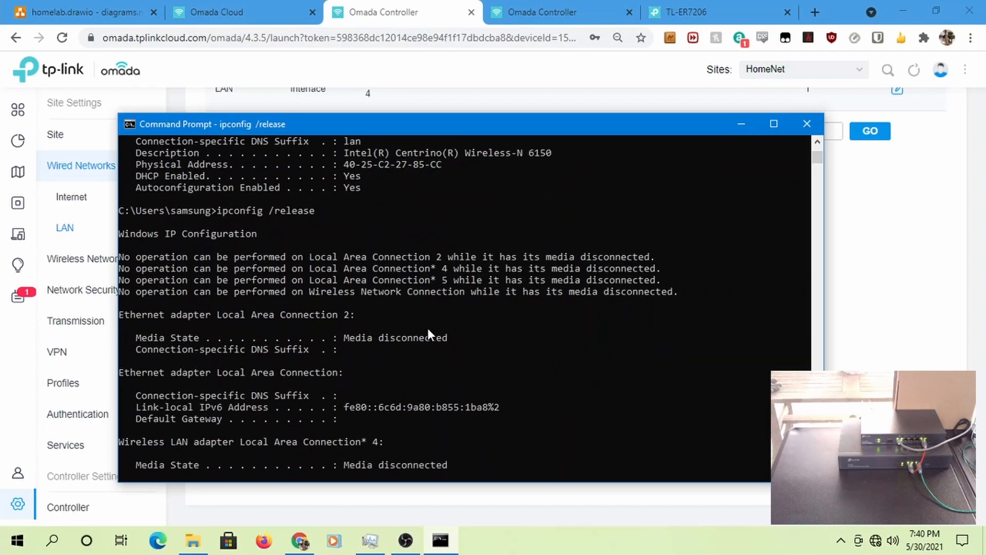
key("Up")
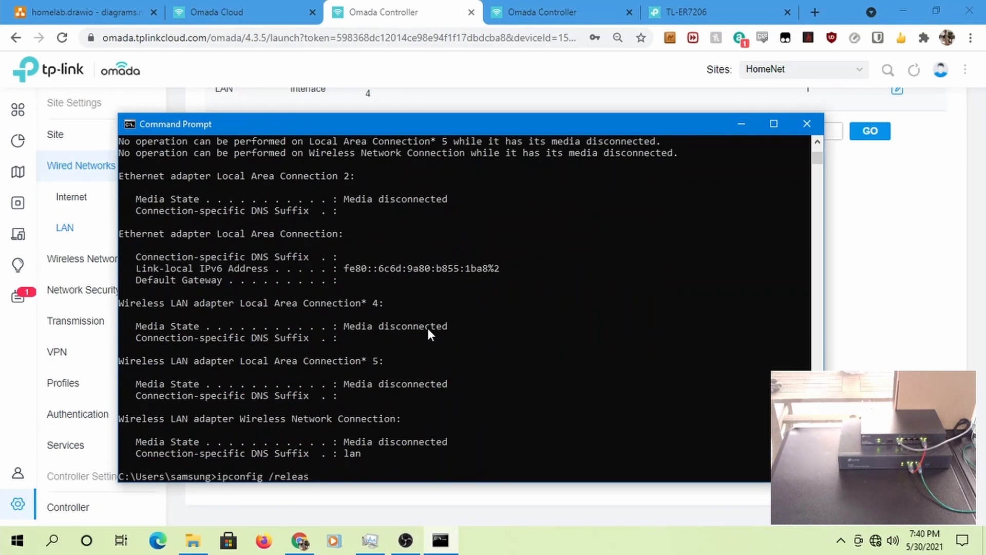
key("BackSpace")
key("BackSpace")
key("BackSpace")
key("BackSpace")
key("BackSpace")
key("BackSpace")
key("BackSpace")
key("BackSpace")
key("Return")
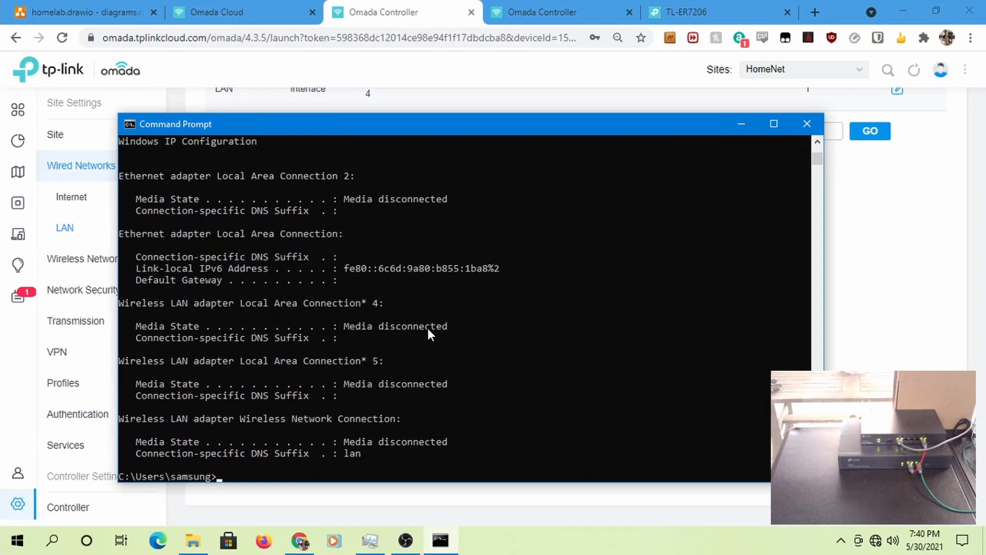
- Renew the address with ipconfig /renew so the Ethernet adapter reports DNS suffix local.lan
key("Up")
type("/renew")
key("Return")
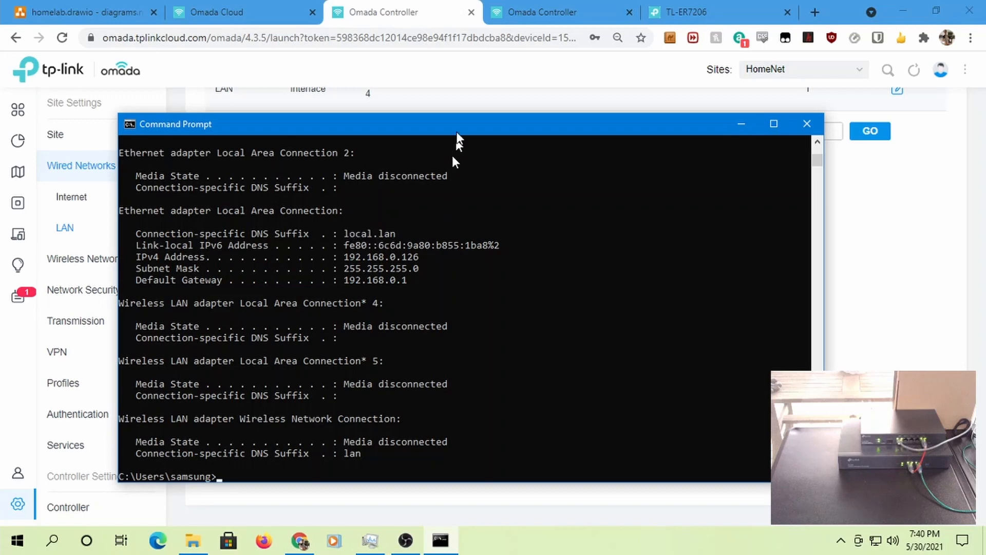
left_click(368, 19)
- Check that the LAN form still has domain local.lan and DNS servers 9.9.9.9 and 1.1.1.1
scroll(399, 244, "up", 3)
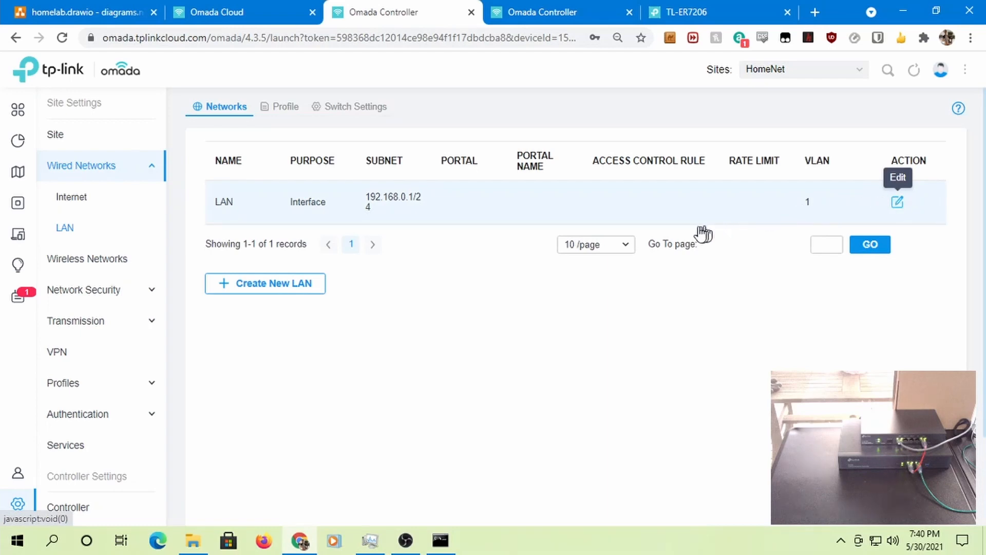
scroll(436, 359, "down", 3)
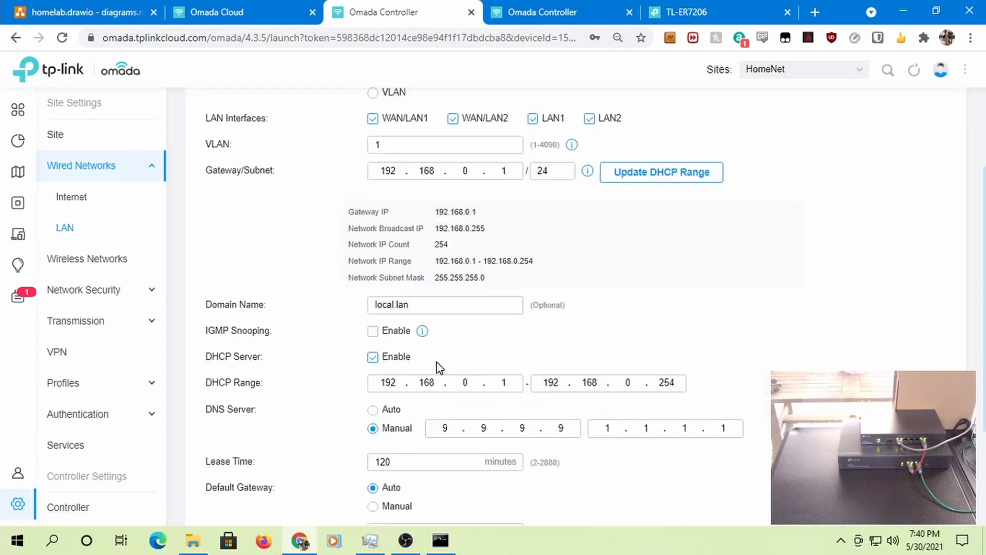
key("alt+Tab")
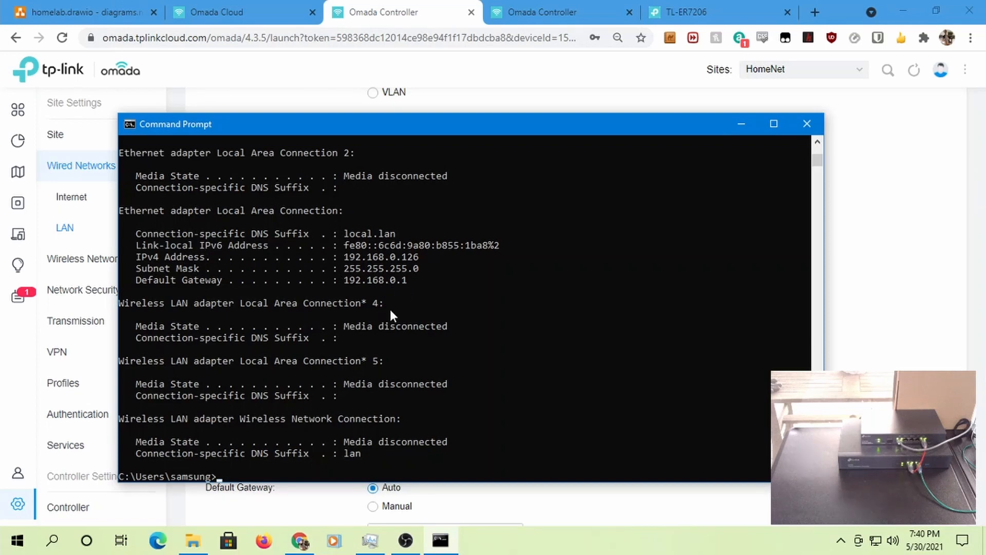
- Run ipconfig /all to confirm DNS servers 9.9.9.9 and 1.1.1.1 are listed
type("ipconfig /renew")
key("BackSpace")
key("BackSpace")
key("BackSpace")
key("BackSpace")
key("BackSpace")
type("app")
key("BackSpace")
key("BackSpace")
type("ll")
key("Return")
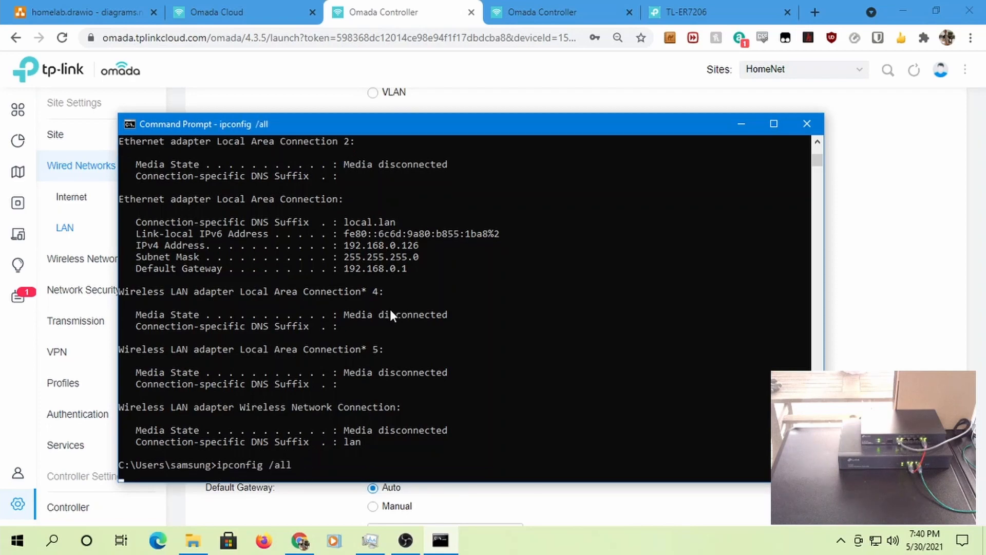
scroll(414, 308, "up", 4)
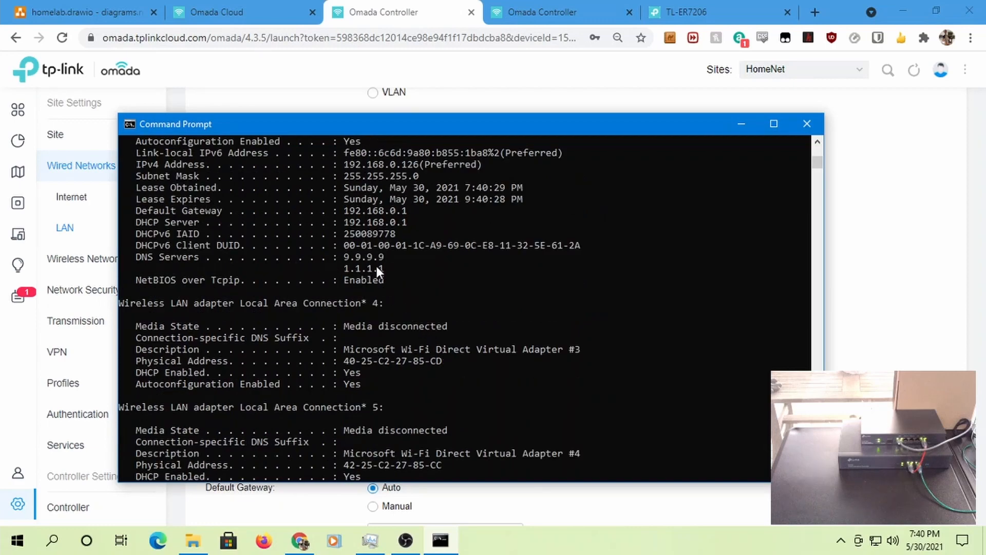
scroll(377, 266, "down", 8)
- Ping cnn.com and get 4 replies with 0% packet loss
type("ping cnn.com")
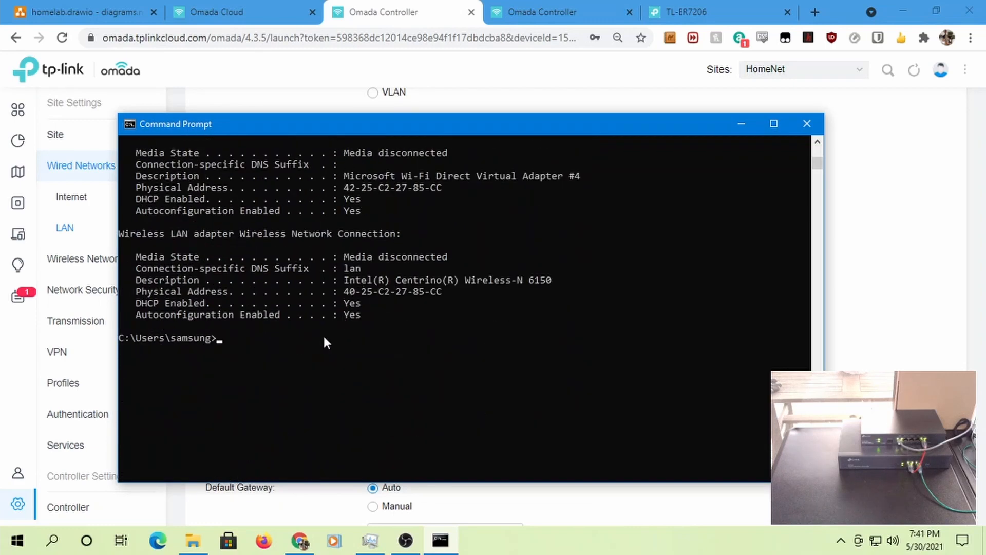
key("Return")
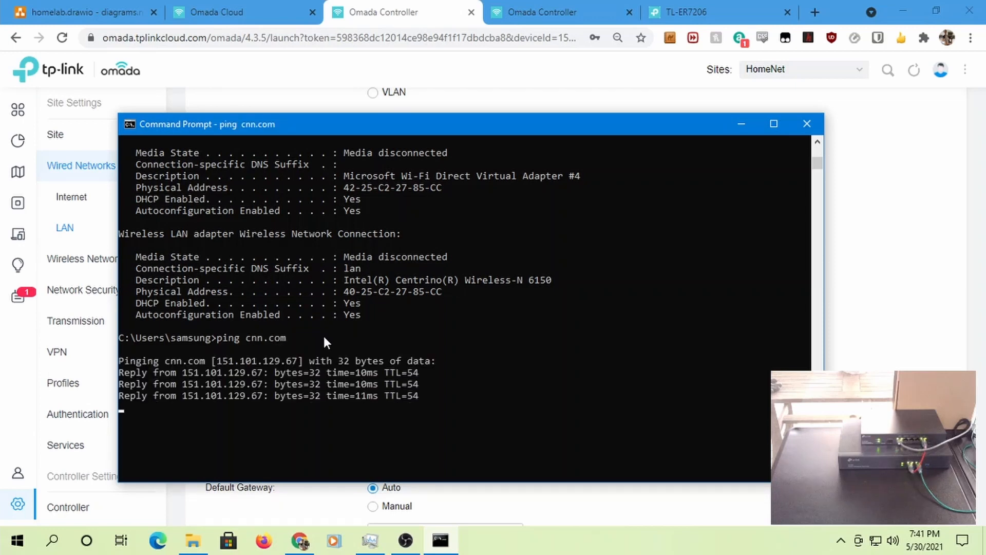
type("ns")
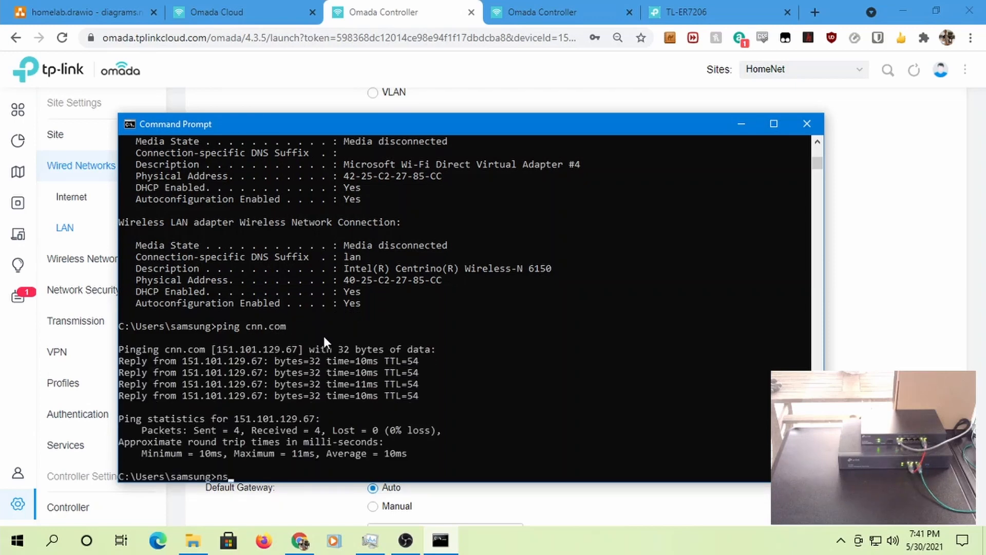
type("lookup")
- In nslookup, resolve cnn.com with the default server, then google.com via server 1.1.1.1
key("Return")
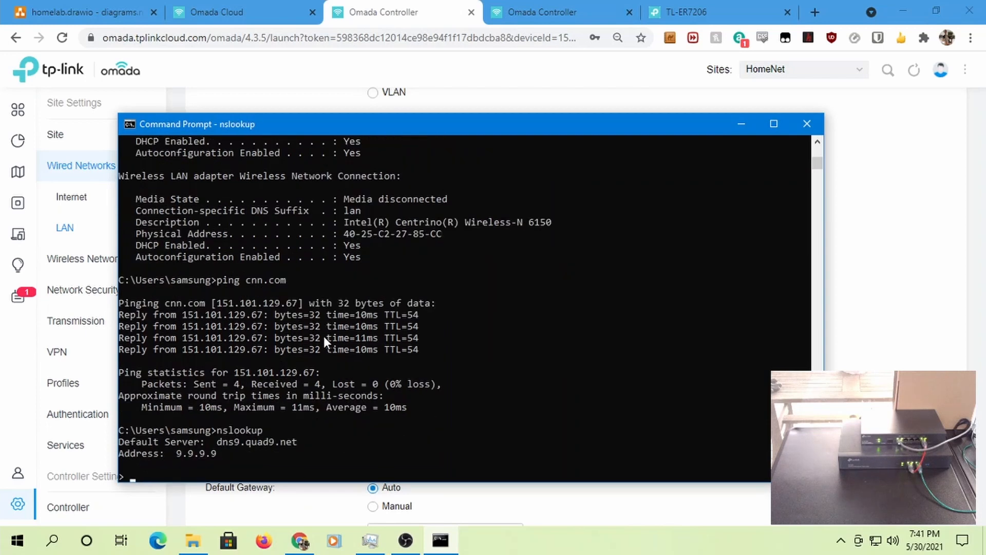
type("cnn.com")
key("Return")
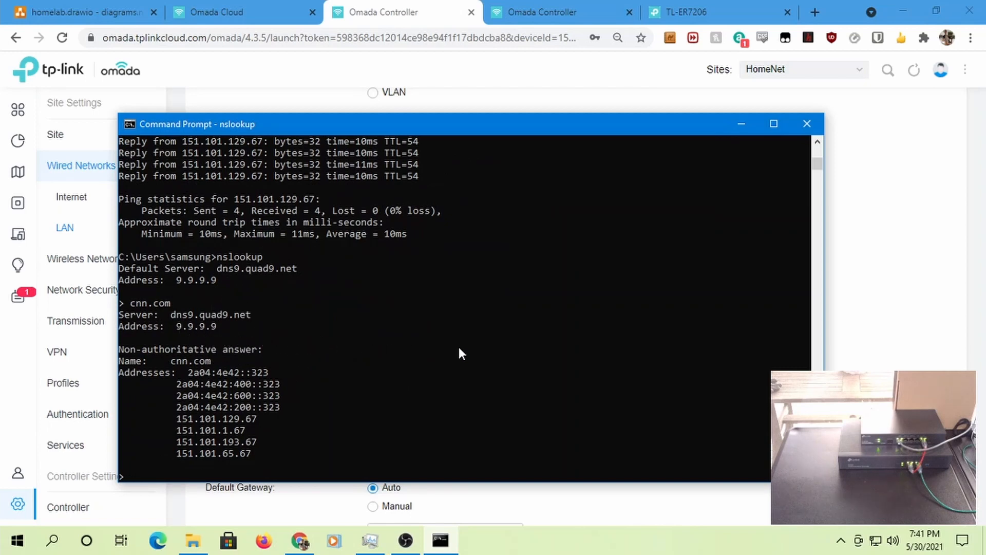
type("server 1.1.1.1")
key("Return")
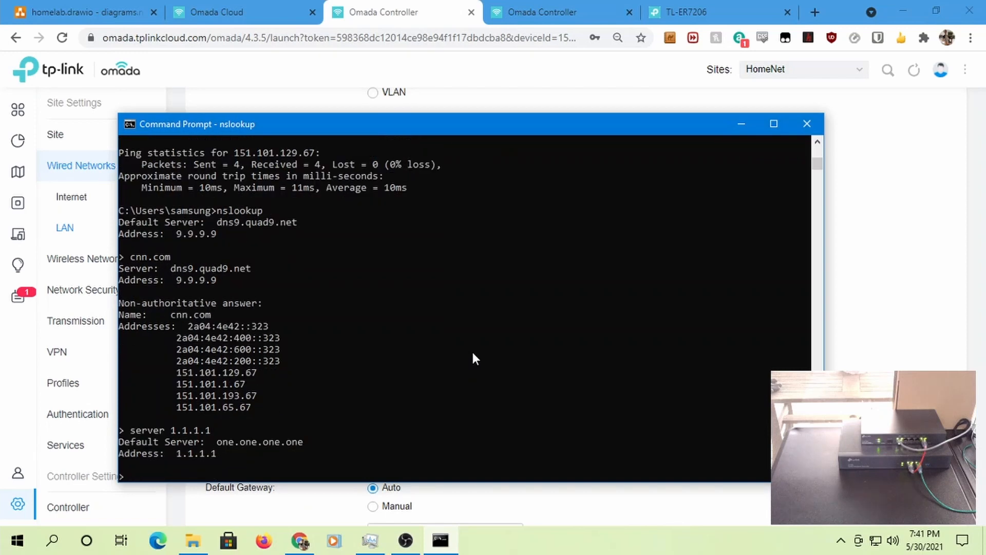
type("google.com")
key("Return")
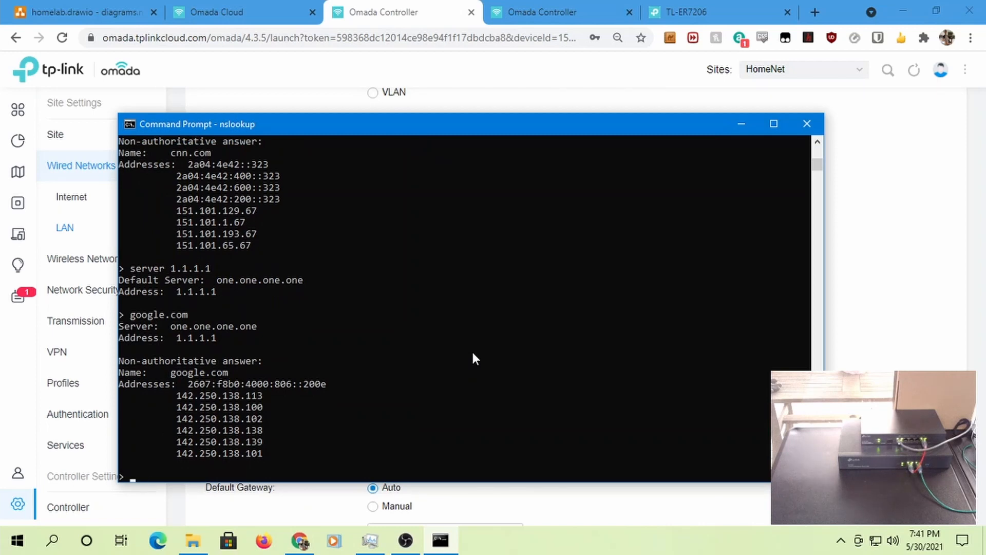
- Resolve ebay.com via server 9.9.9.9, then exit nslookup and close Command Prompt
type("server 9.9.9.9")
key("Return")
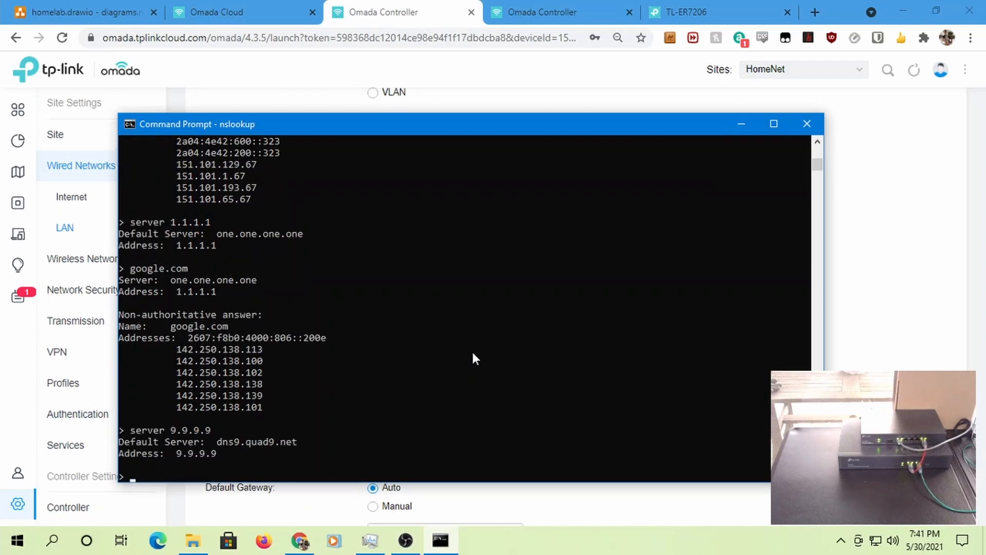
type("ebay.com")
key("Return")
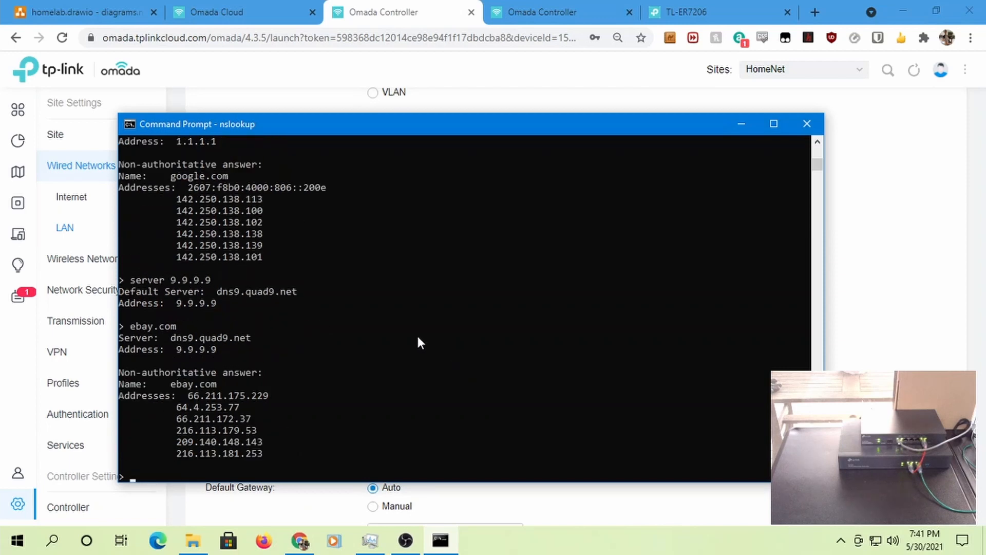
type("exit")
key("Return")
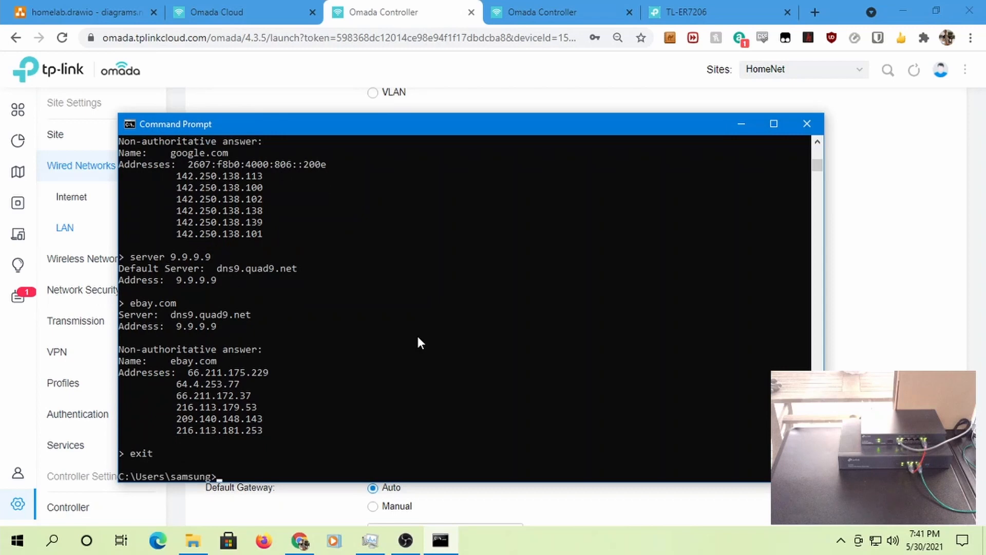
type("exit")
key("Return")
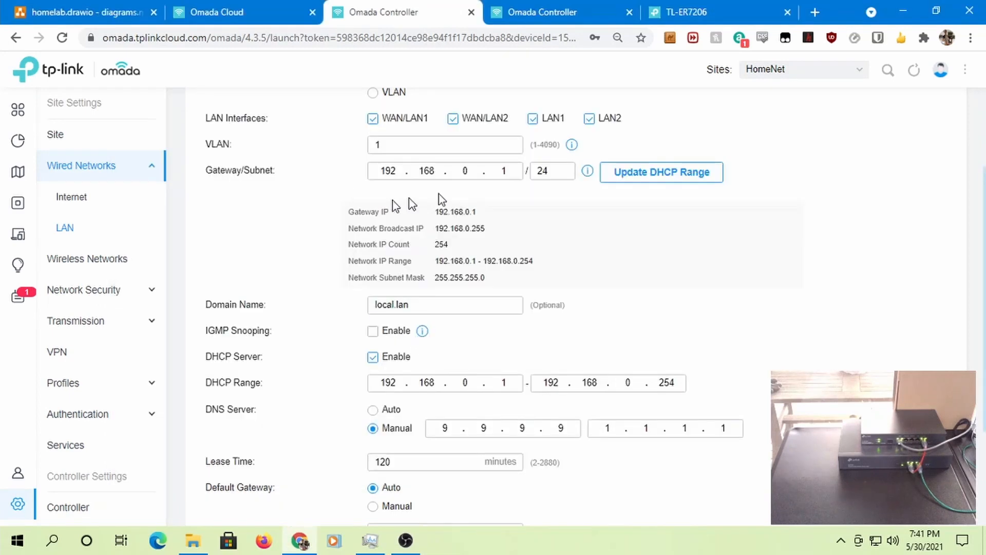
scroll(432, 211, "up", 3)
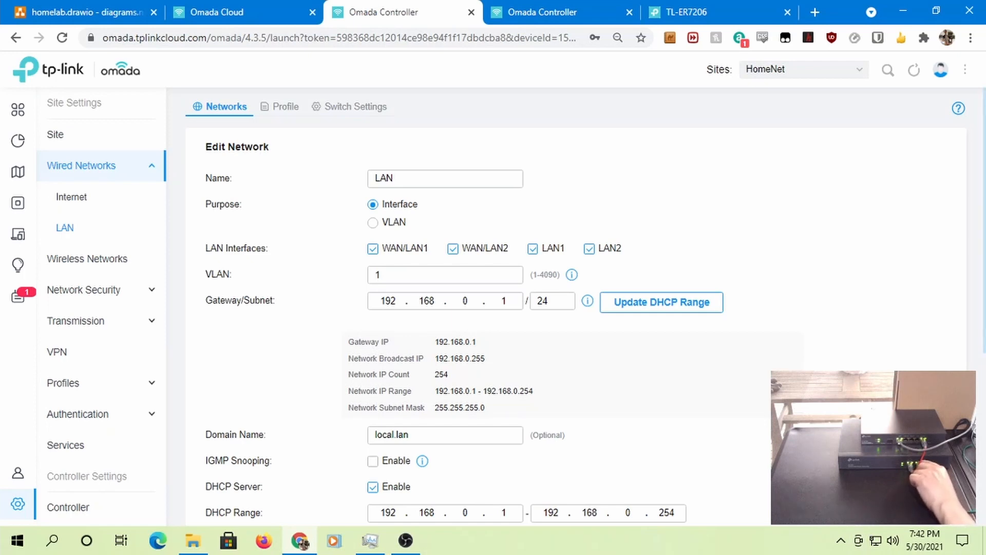
mouse_move(876, 547)
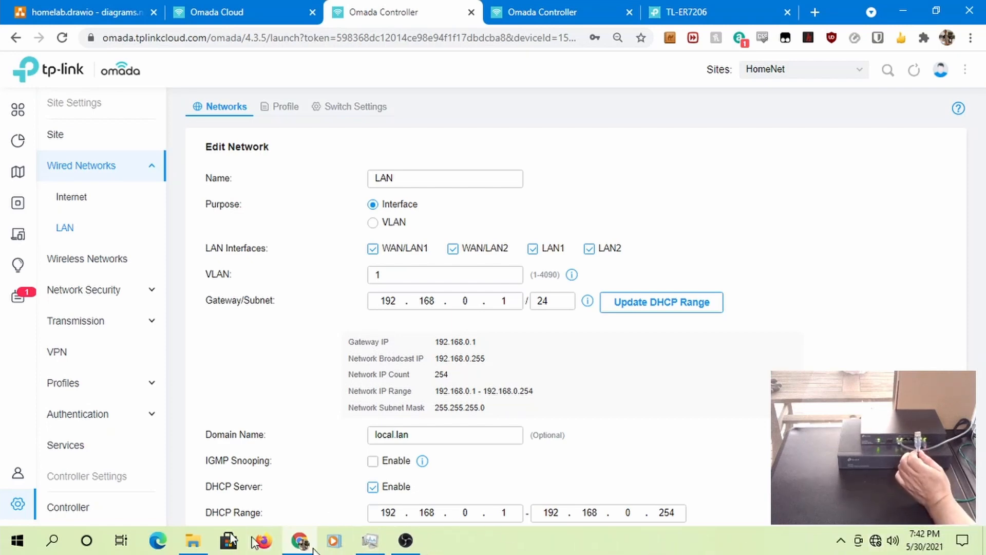
- Open a new Command Prompt by searching for cmd in Windows search
left_click(56, 540)
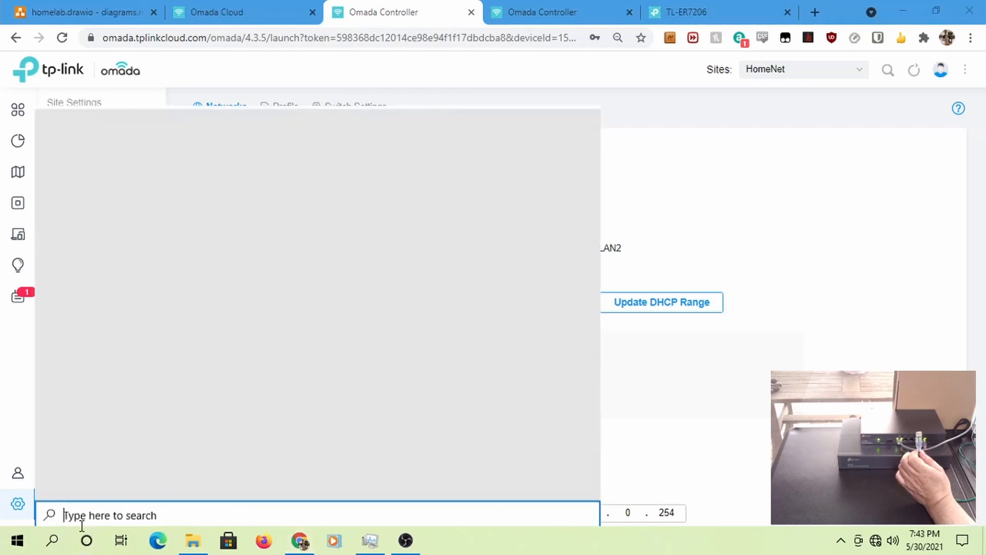
type("cmd")
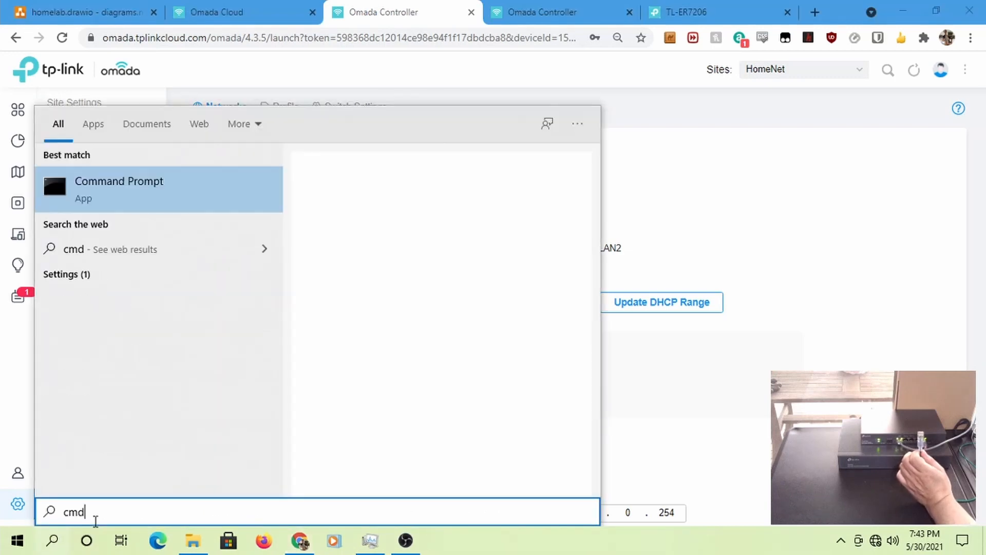
key("Return")
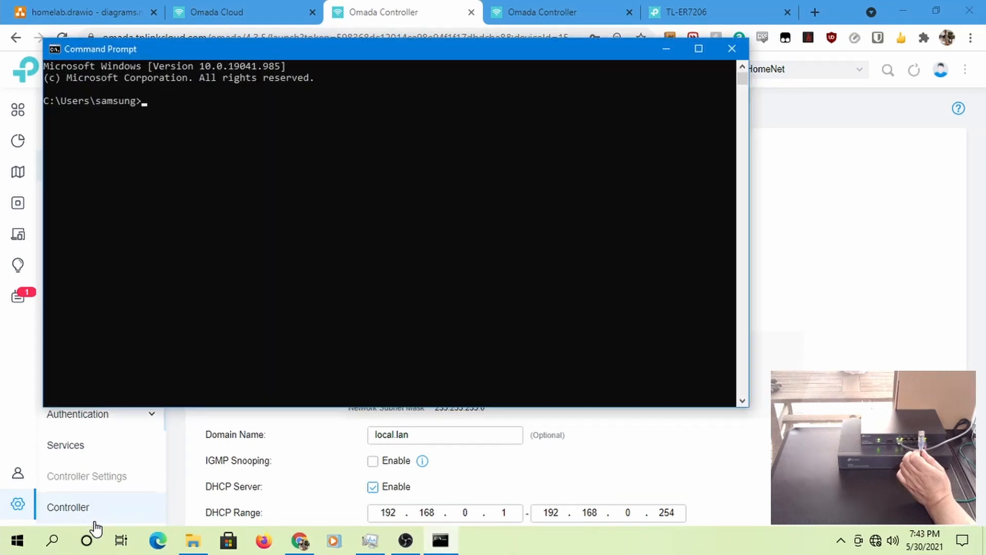
- Ping cnn.com, once and then continuously with -t; both fail to find the host
type("ping cnn.c")
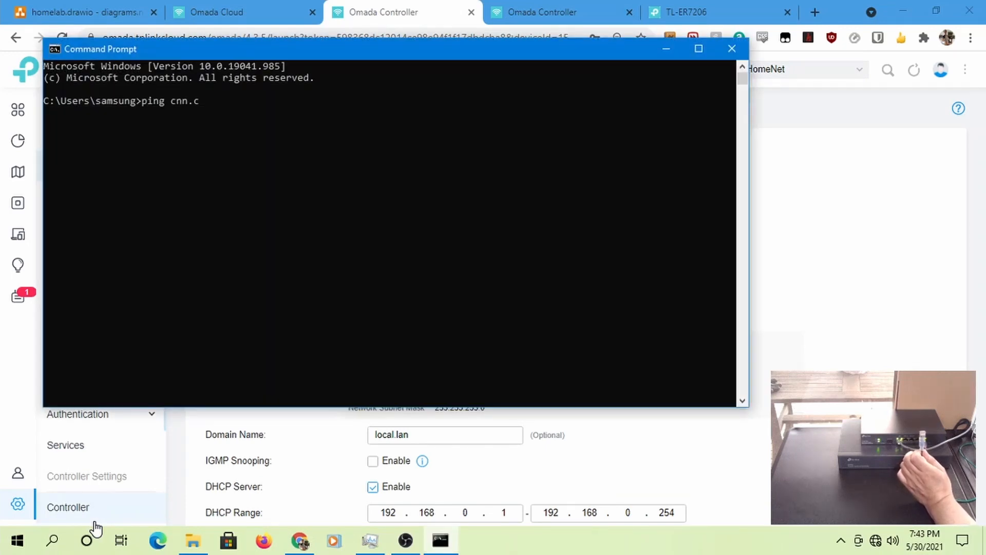
type("om")
key("Return")
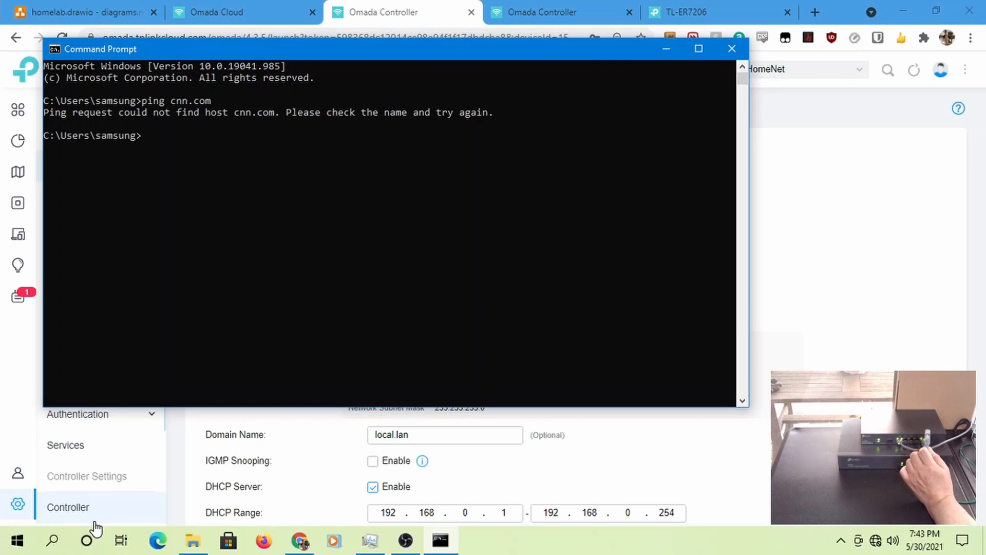
key("Up")
type("-")
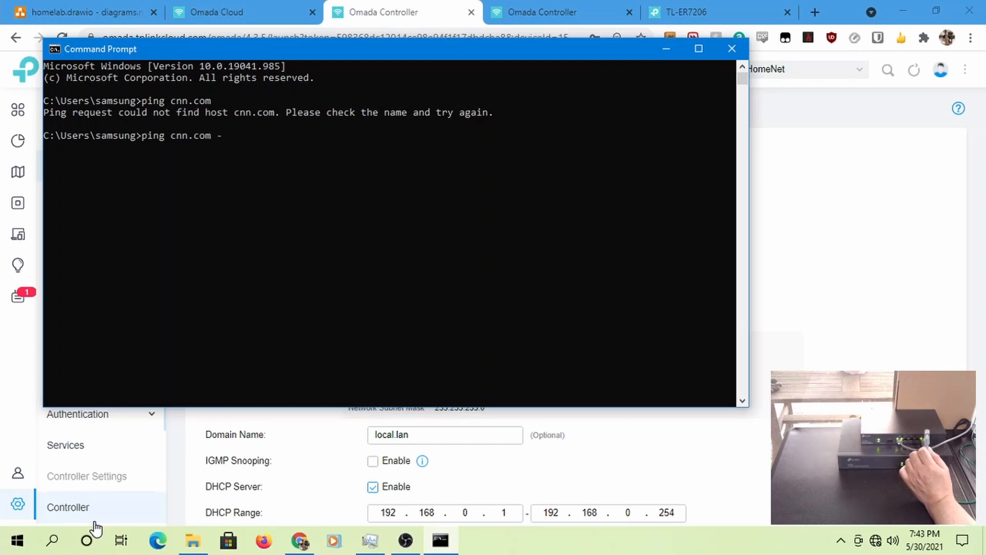
type("t")
key("Return")
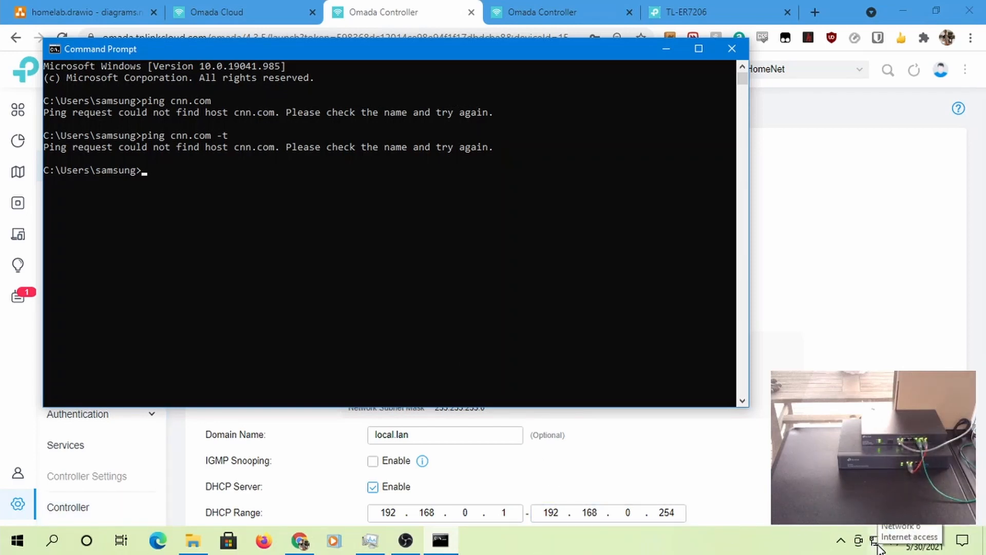
- Run ipconfig to confirm the local.lan suffix, then ping cnn.com successfully
type("ipconfig")
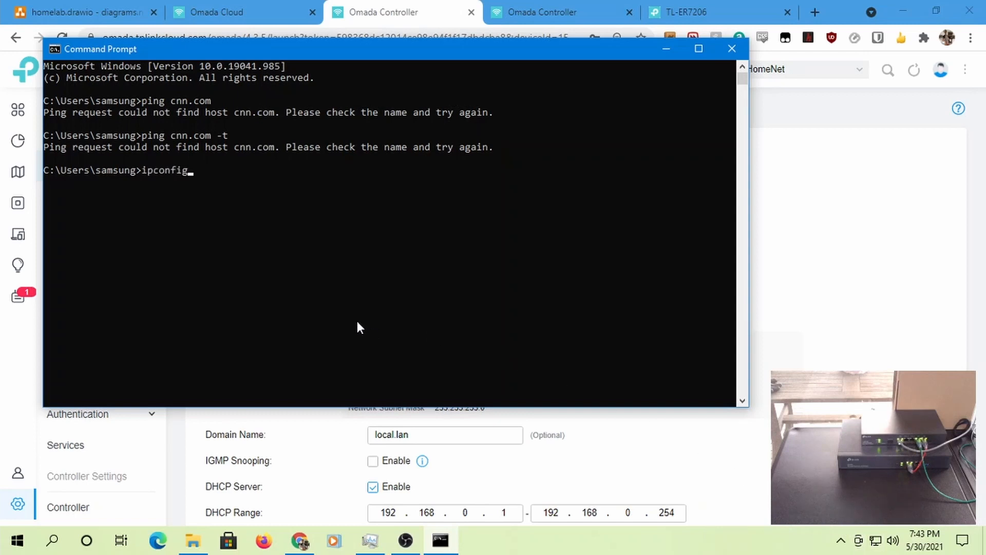
key("Return")
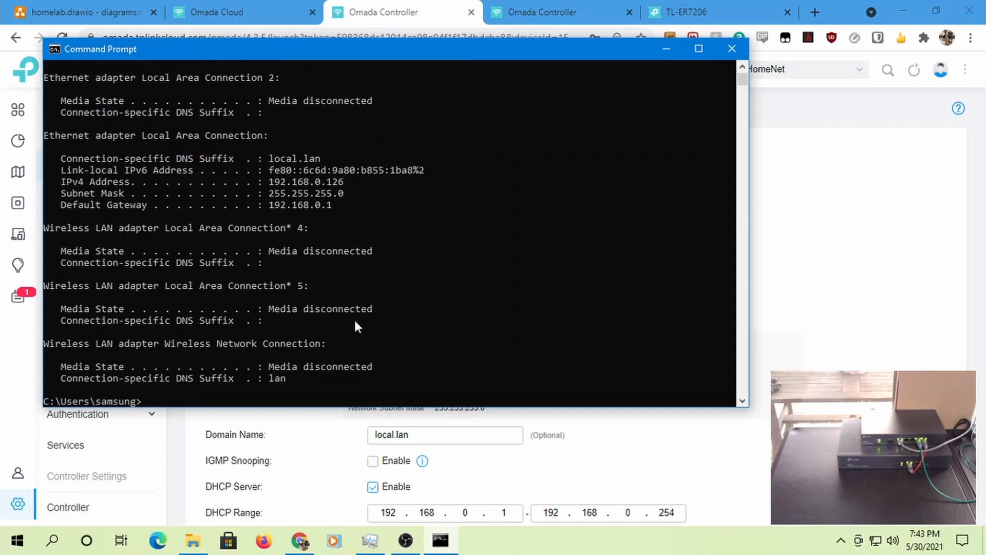
type("ping cnn.com")
key("Return")
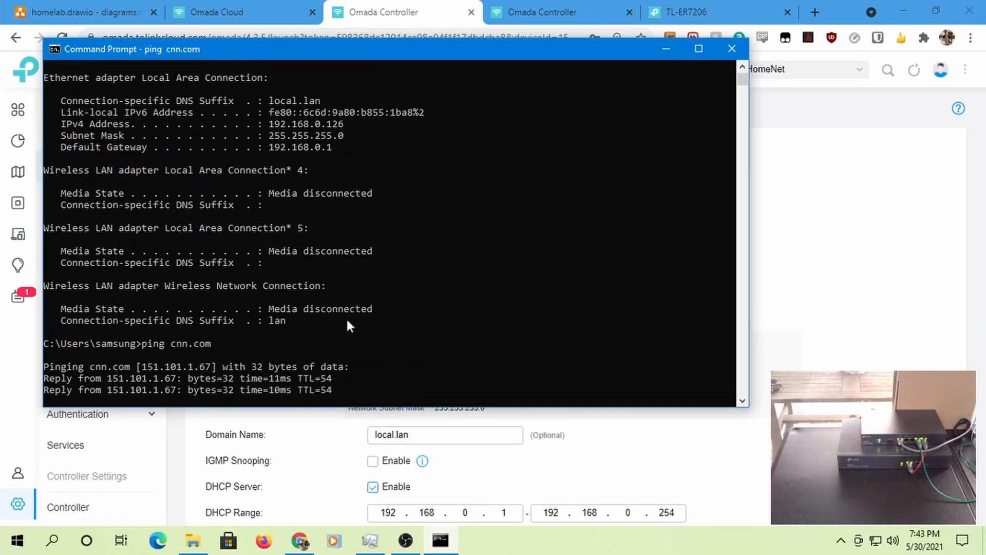
key("ctrl+c")
- Run a continuous ping to google.com, stop it at 37% loss, and return to Omada Controller
key("Up")
key("BackSpace")
key("BackSpace")
key("BackSpace")
key("BackSpace")
key("BackSpace")
key("BackSpace")
key("BackSpace")
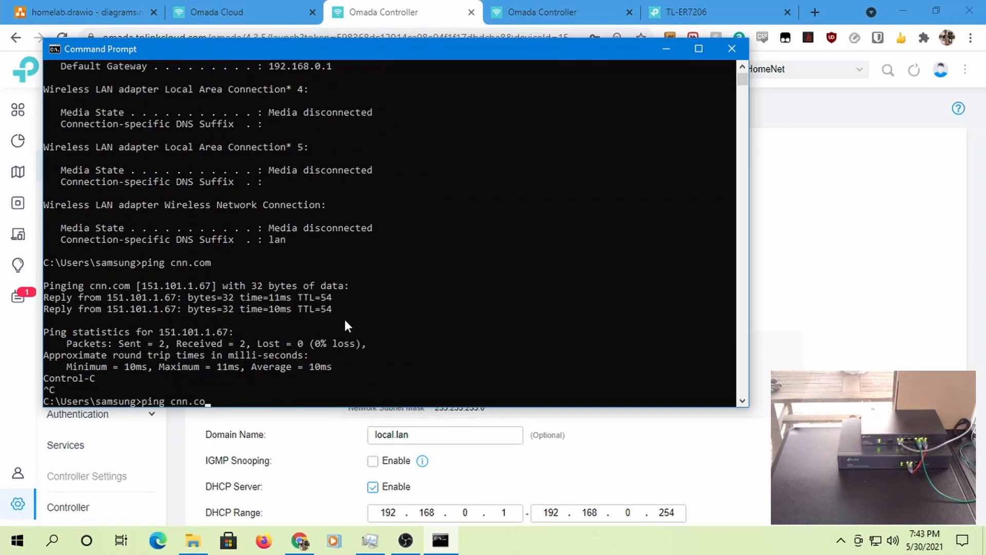
type("google.com -t")
key("Return")
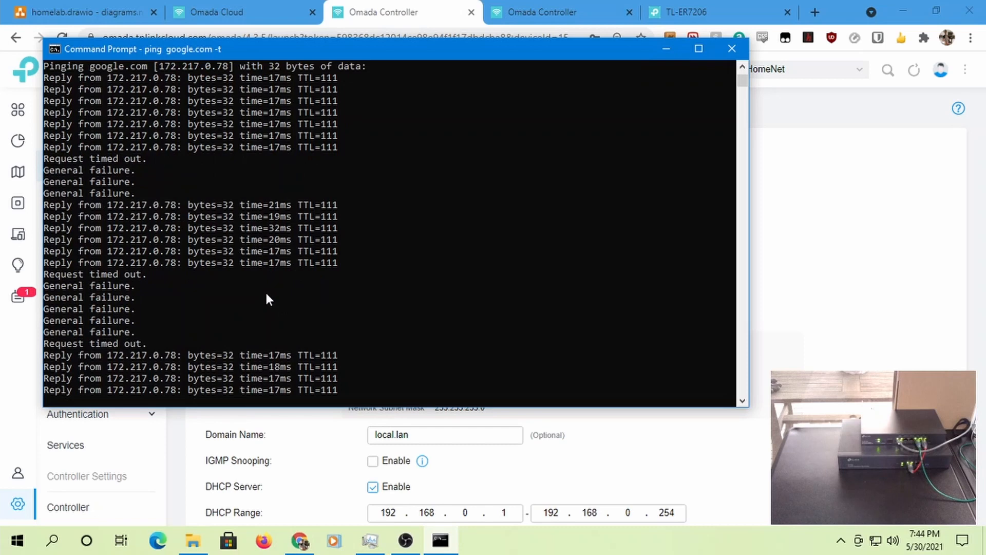
key("ctrl+c")
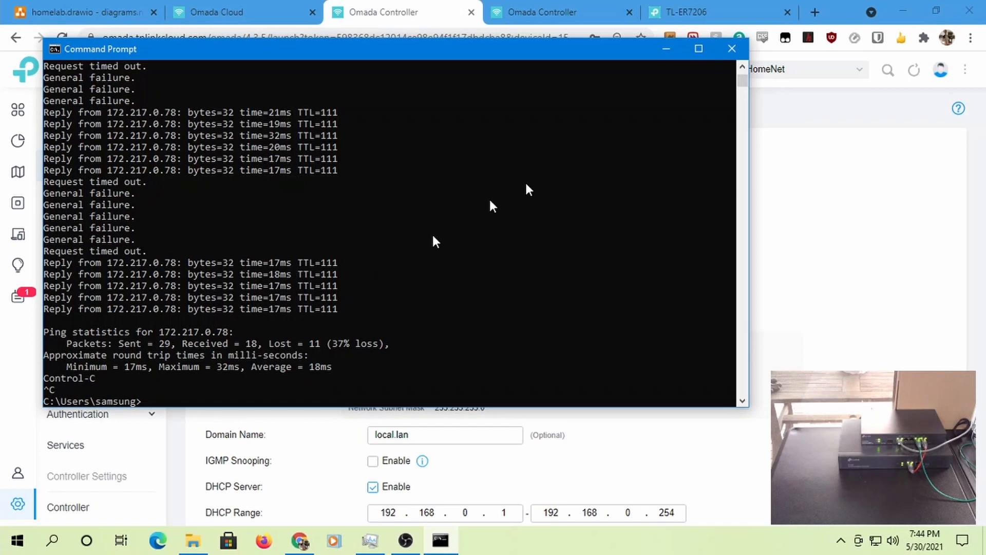
left_click(406, 21)
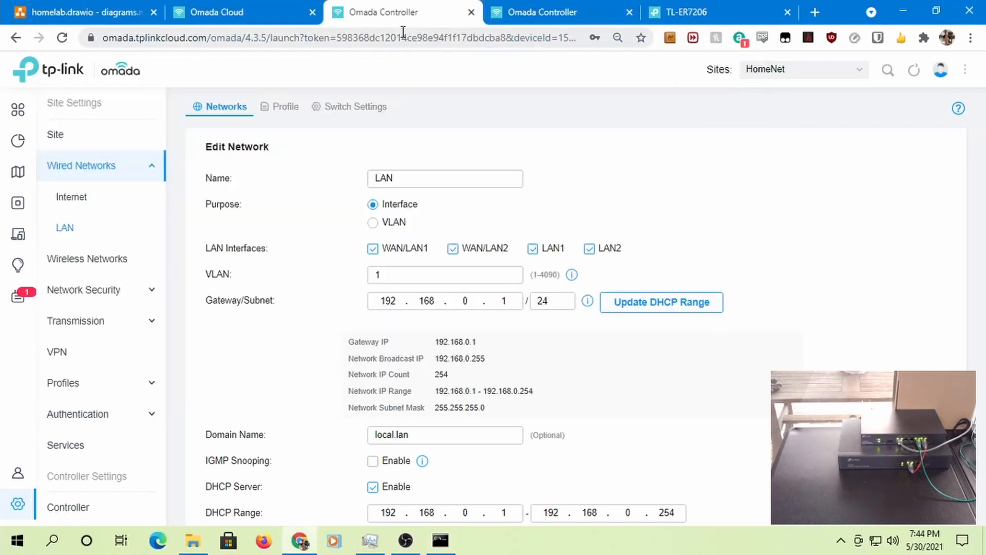